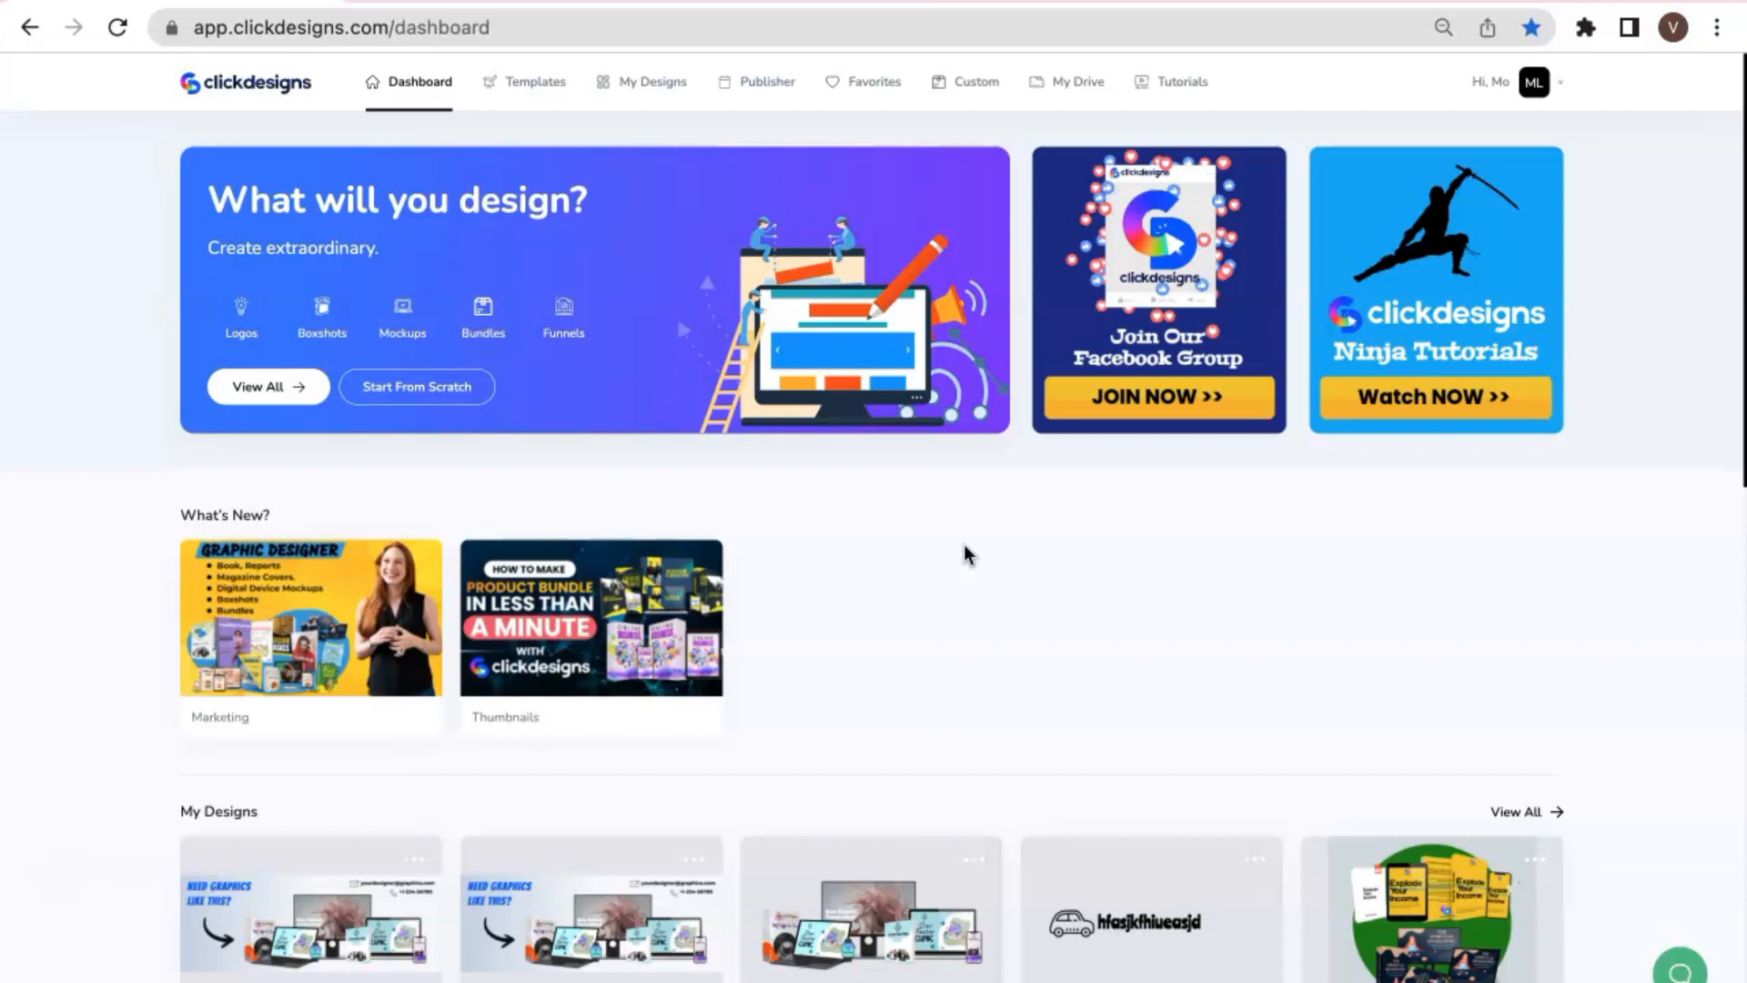
Step: Go to the Custom section and browse the ready-made bundle templates gallery
click(976, 82)
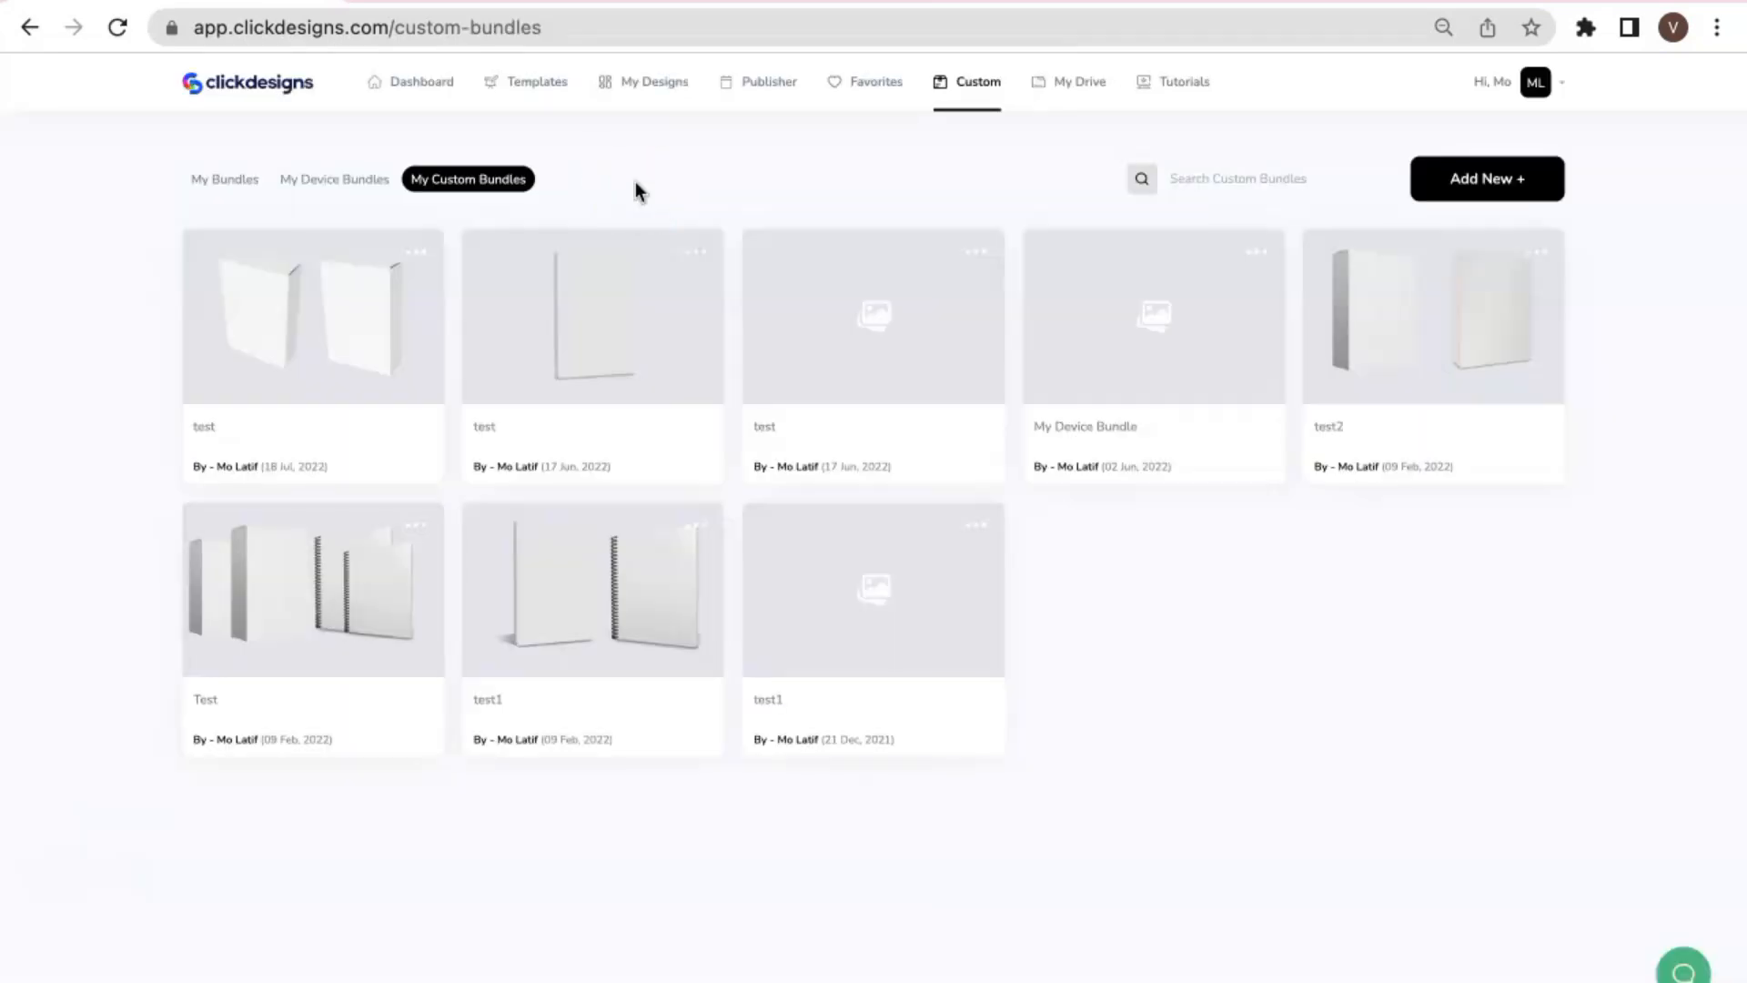
click(522, 81)
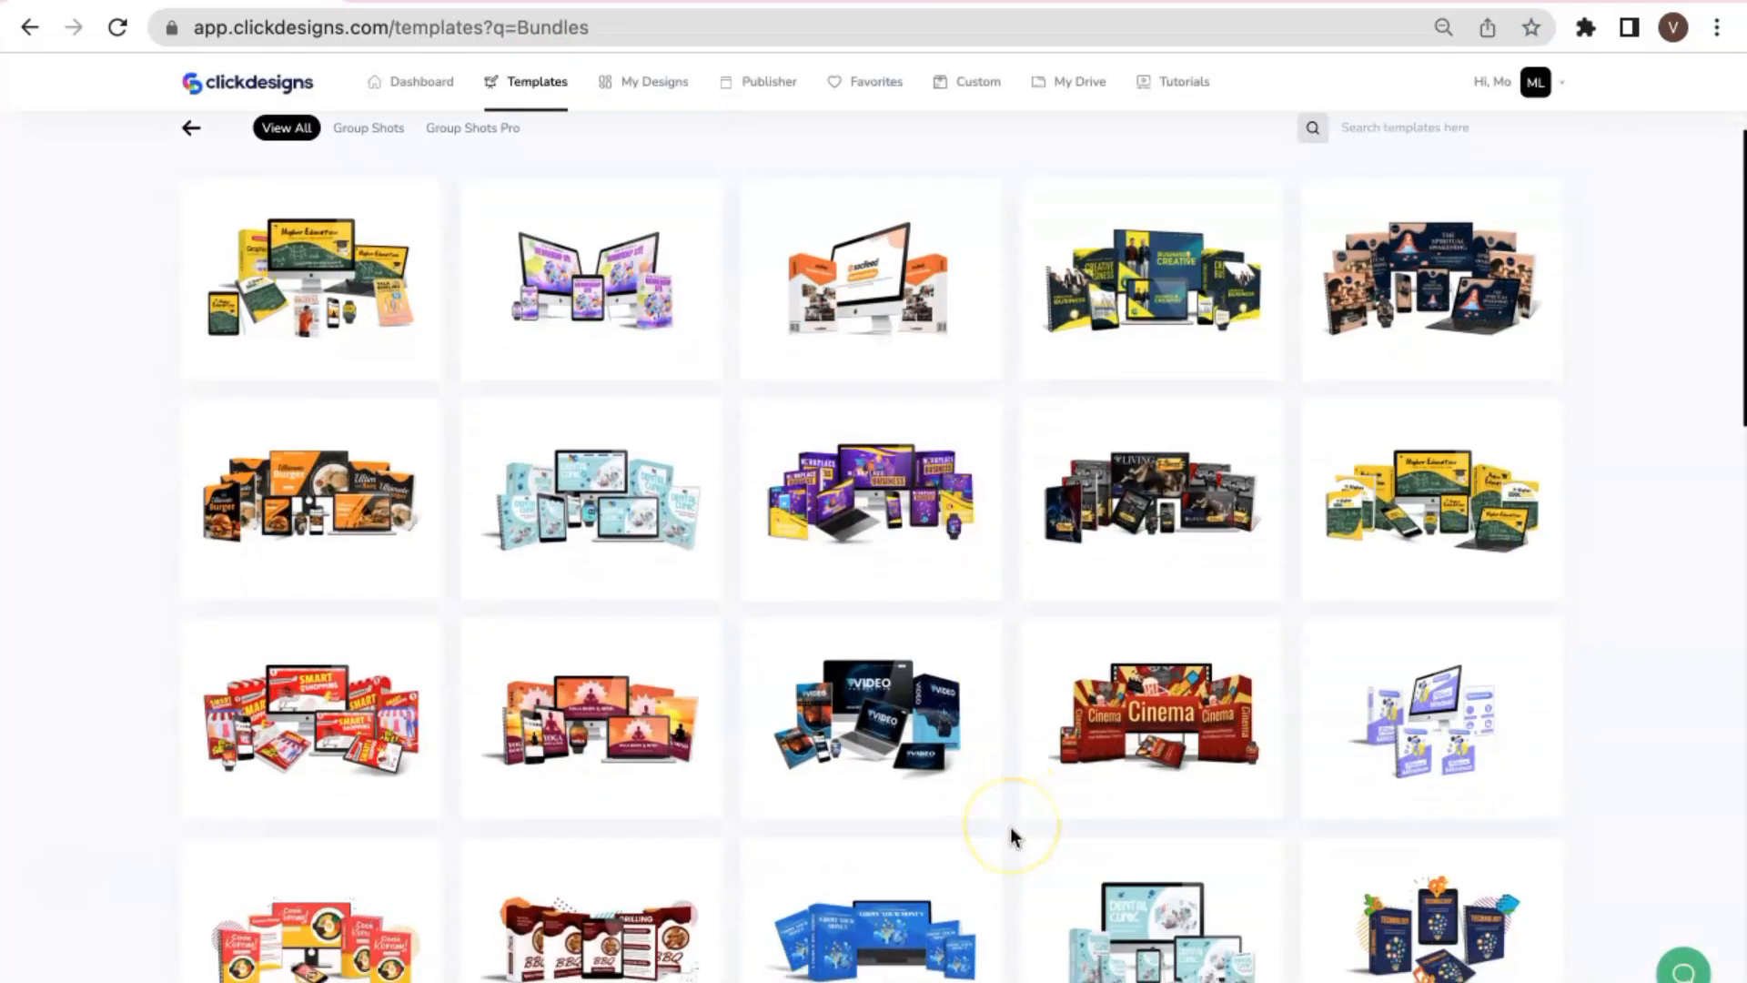
scroll(1010, 826, down, 10)
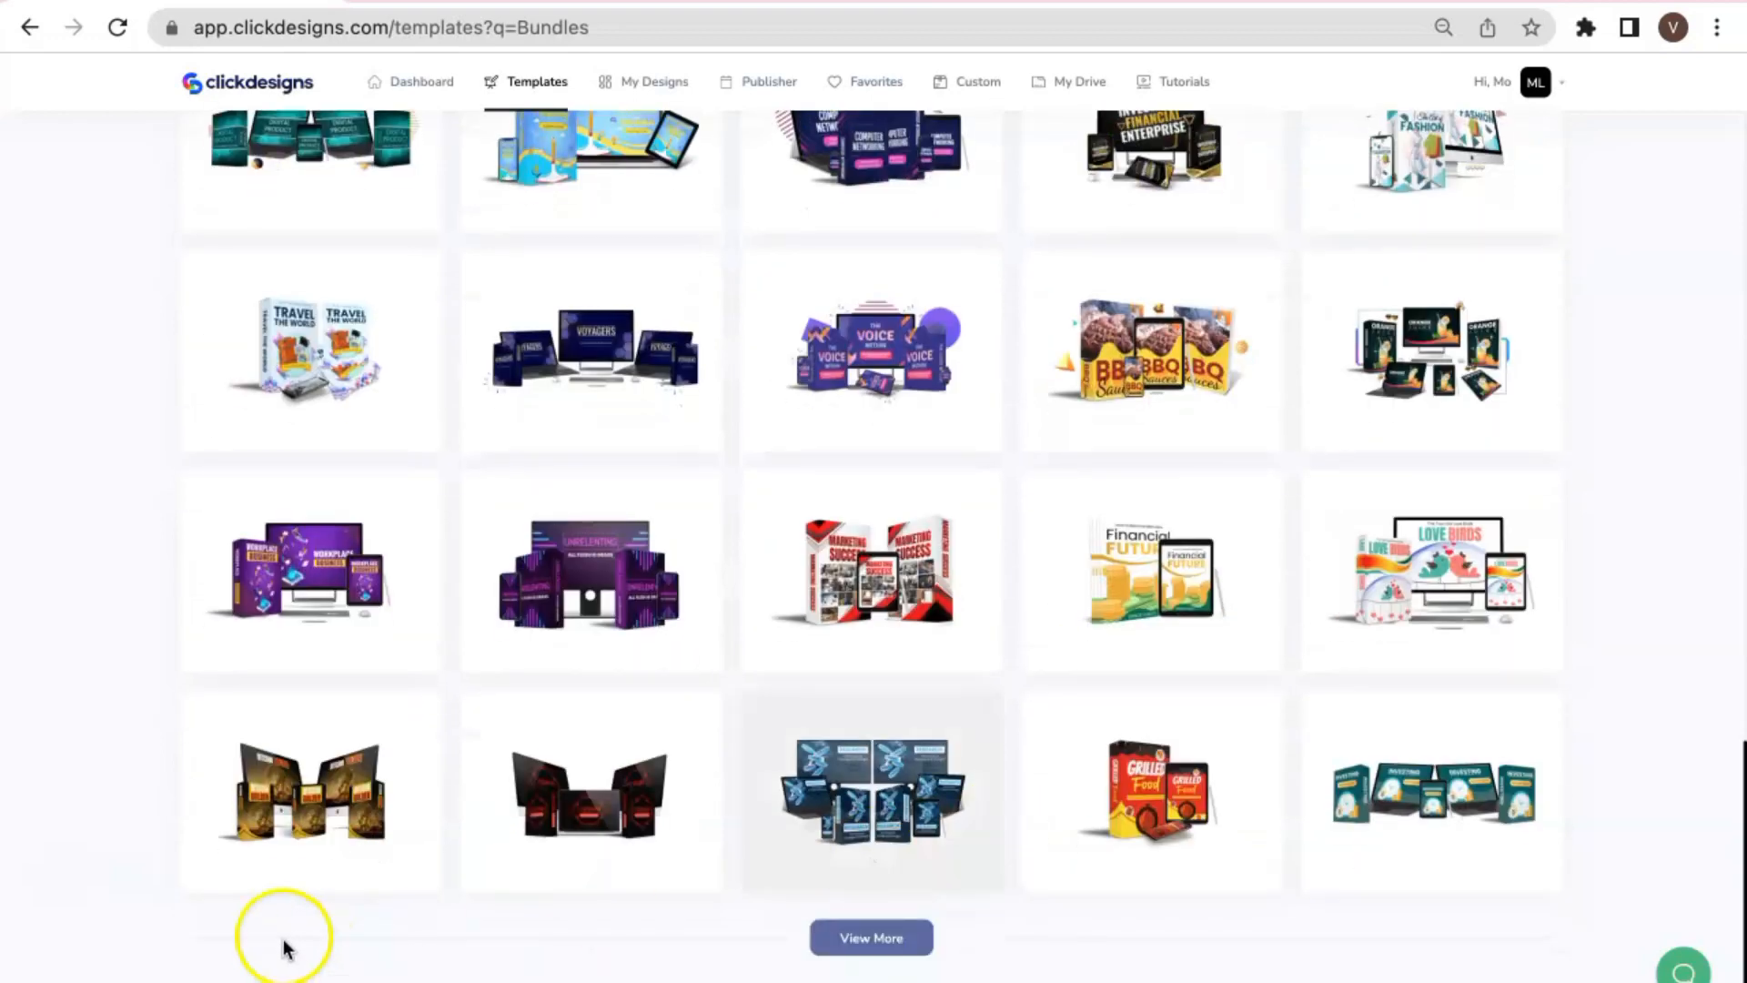
scroll(78, 662, up, 1)
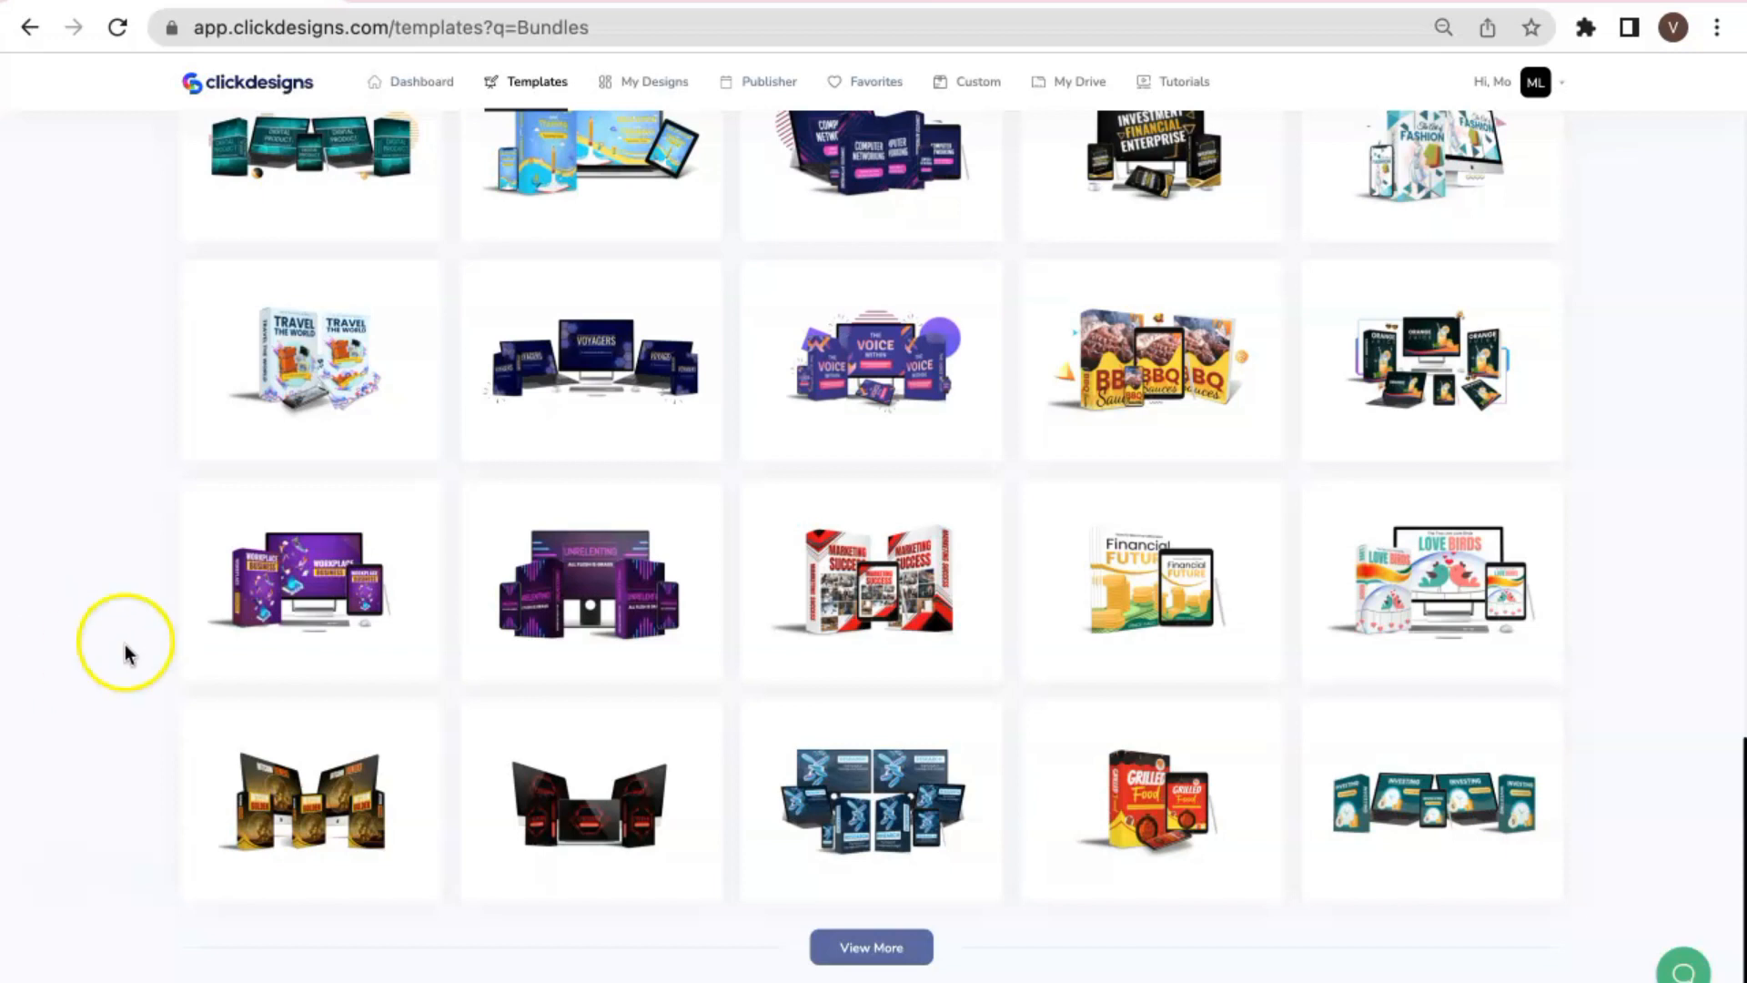
Step: Start a bundle from the Workplace Business template and name it My Bundle
mouse_move(311, 579)
click(315, 608)
click(751, 542)
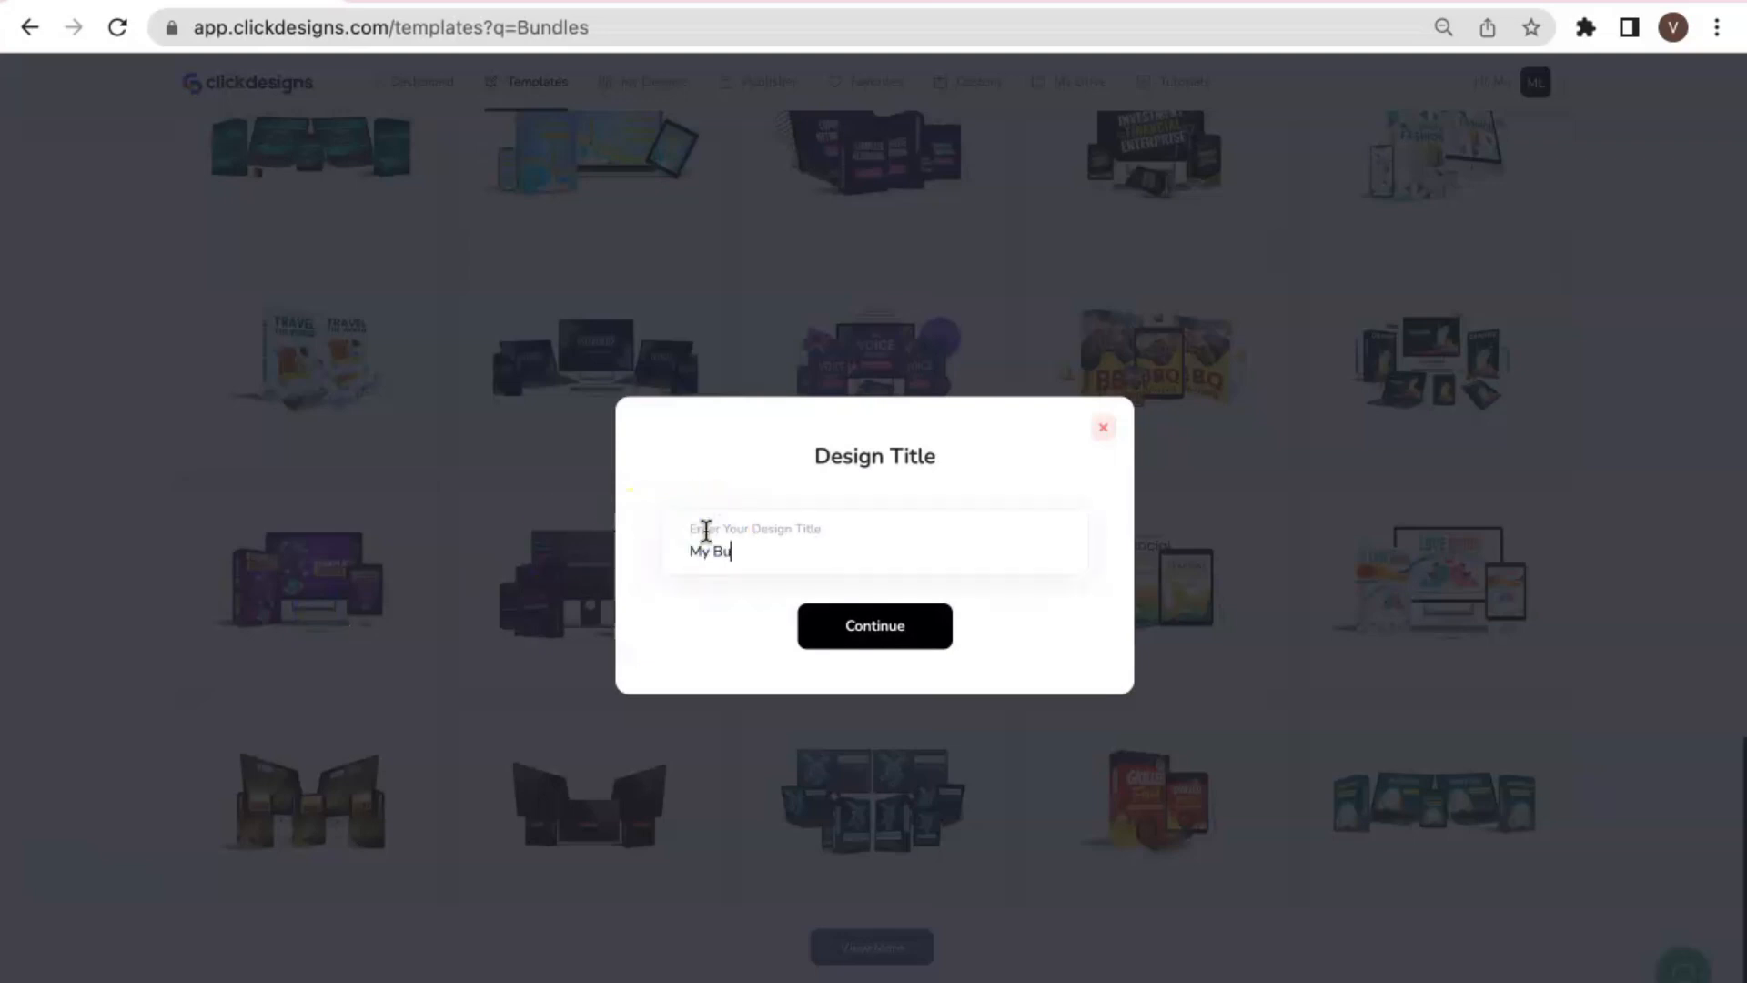
text(My Bundle)
click(874, 625)
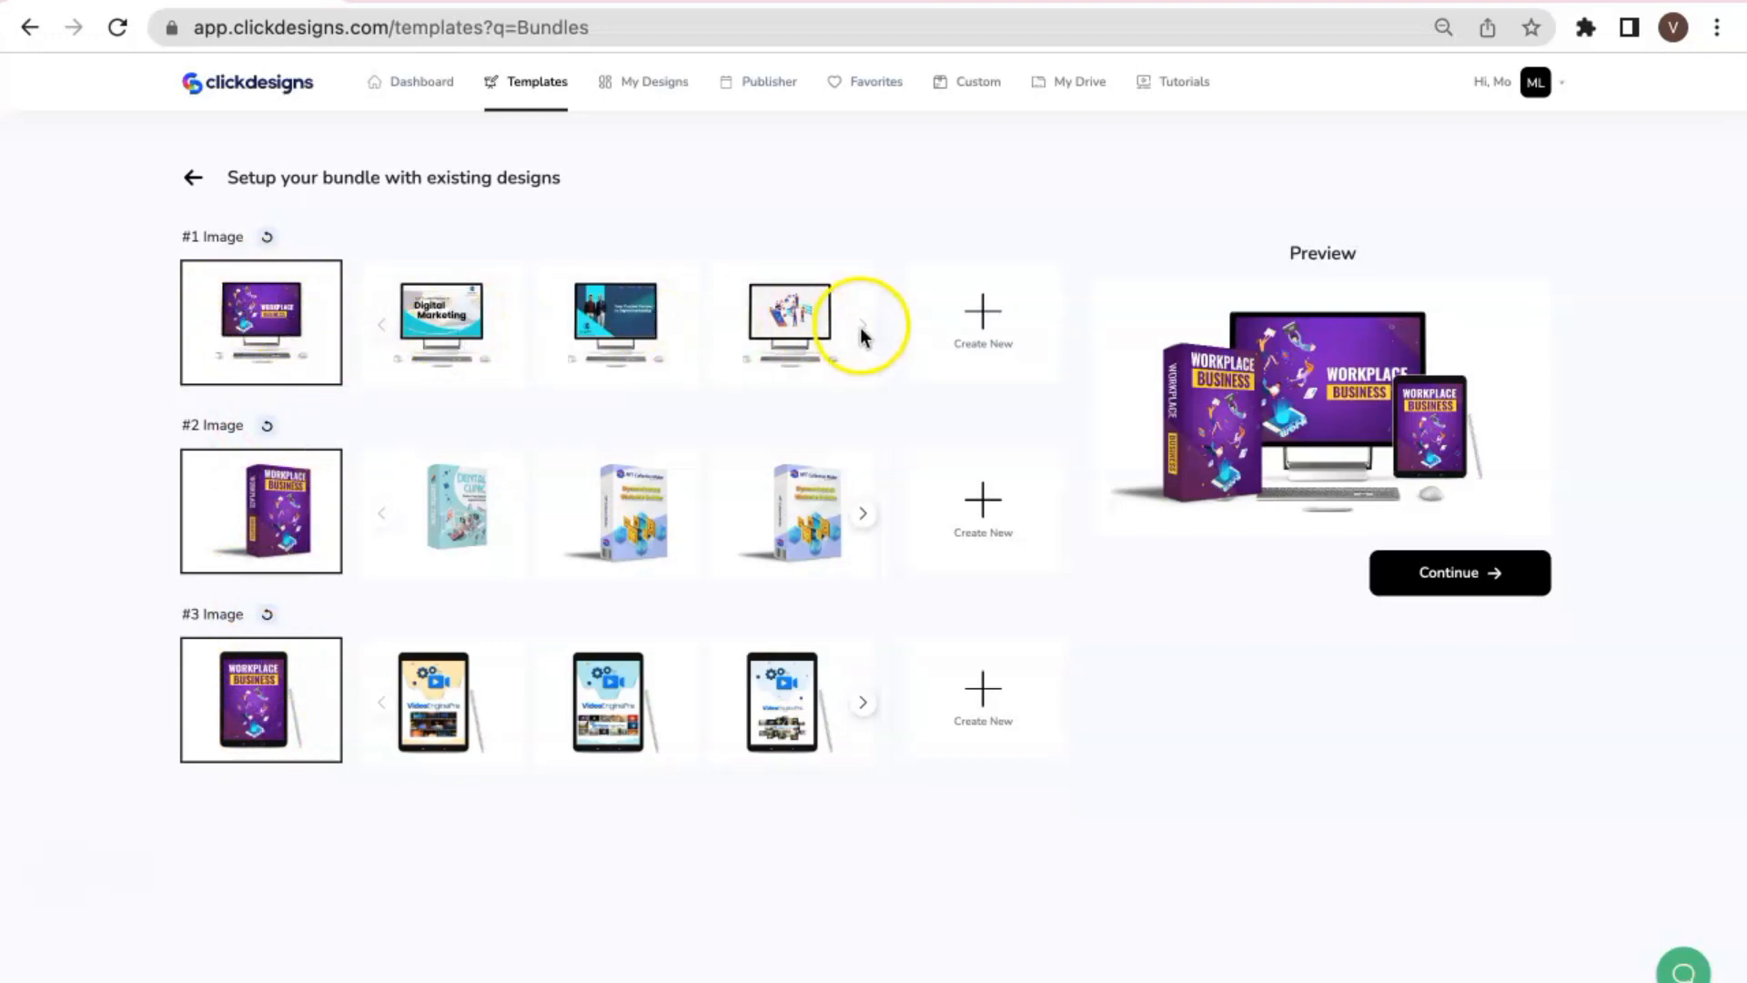
mouse_move(621, 324)
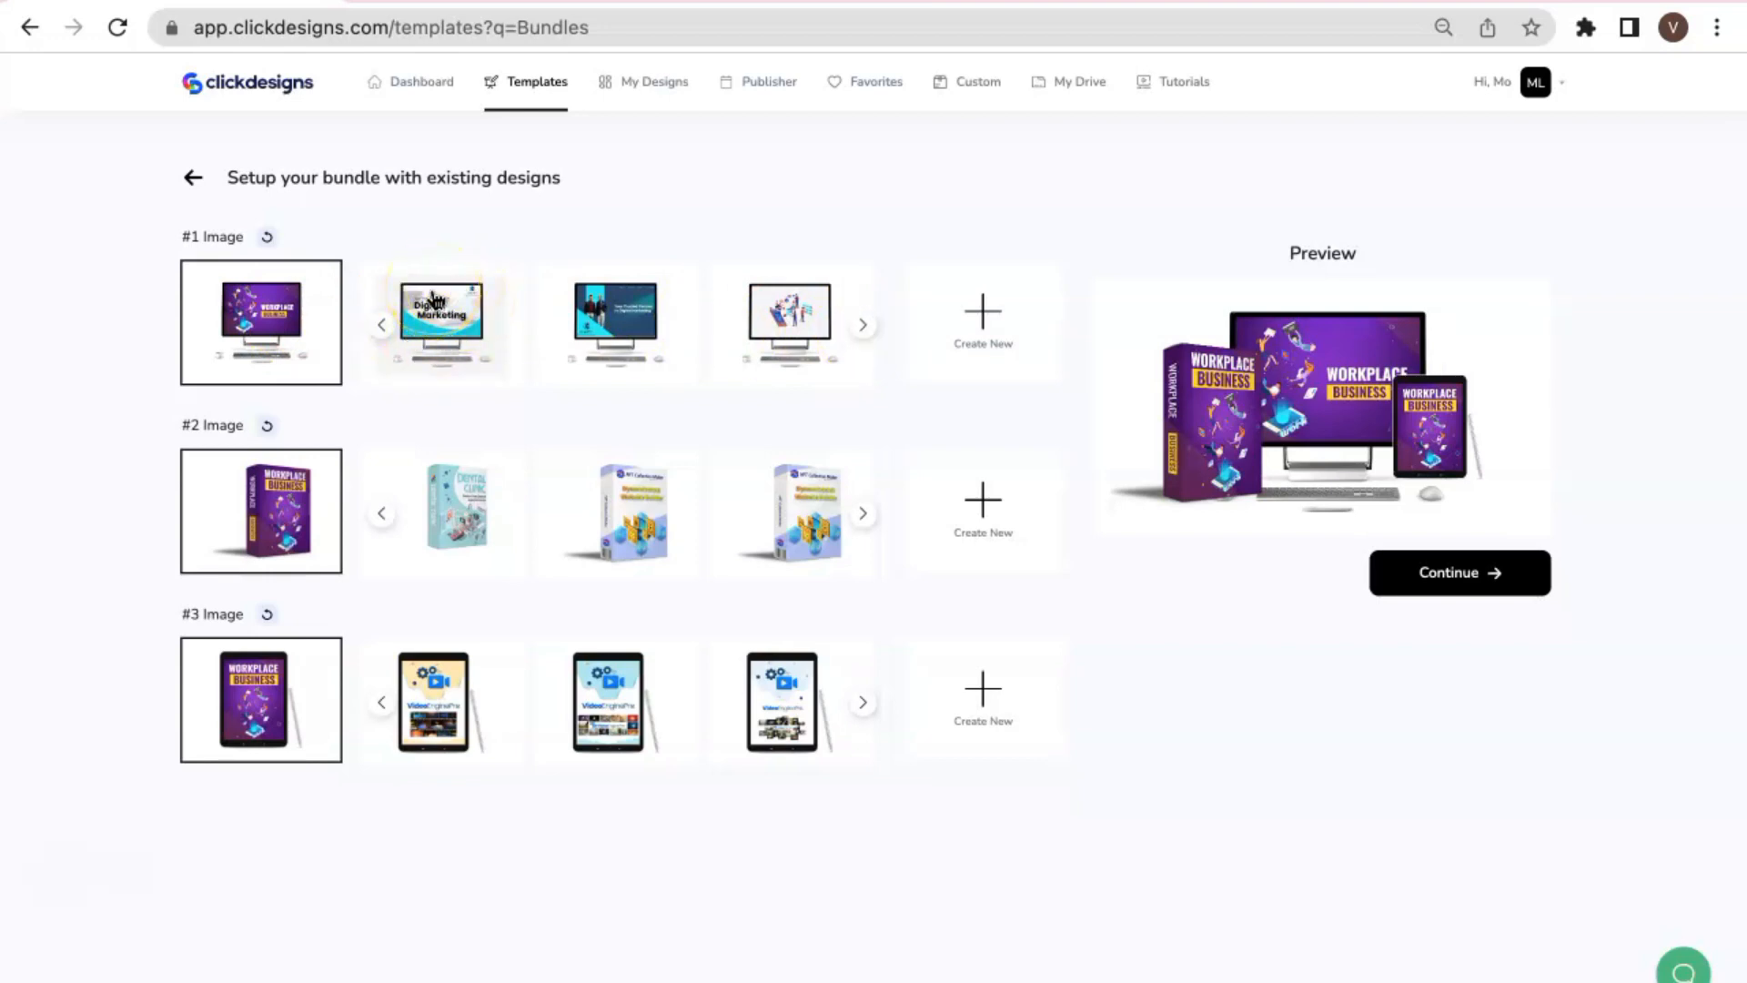
Step: Put the Digital Marketing design on the monitor slot and start a new design for image #2
click(442, 314)
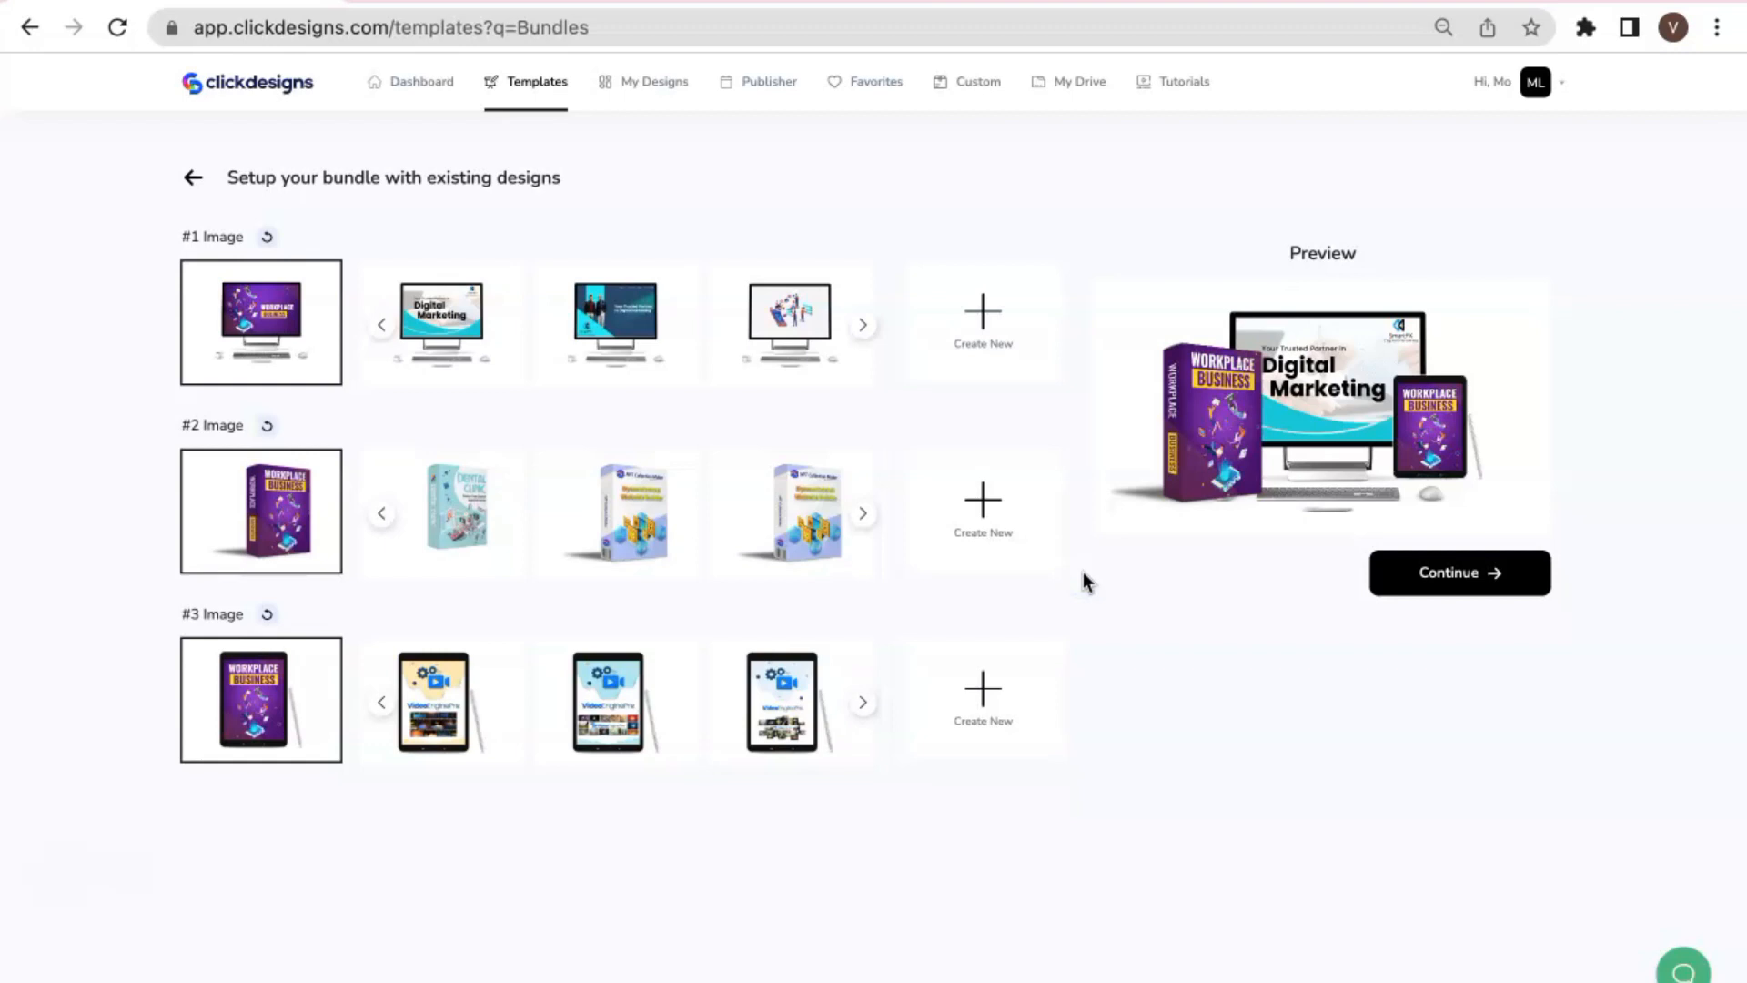
click(996, 525)
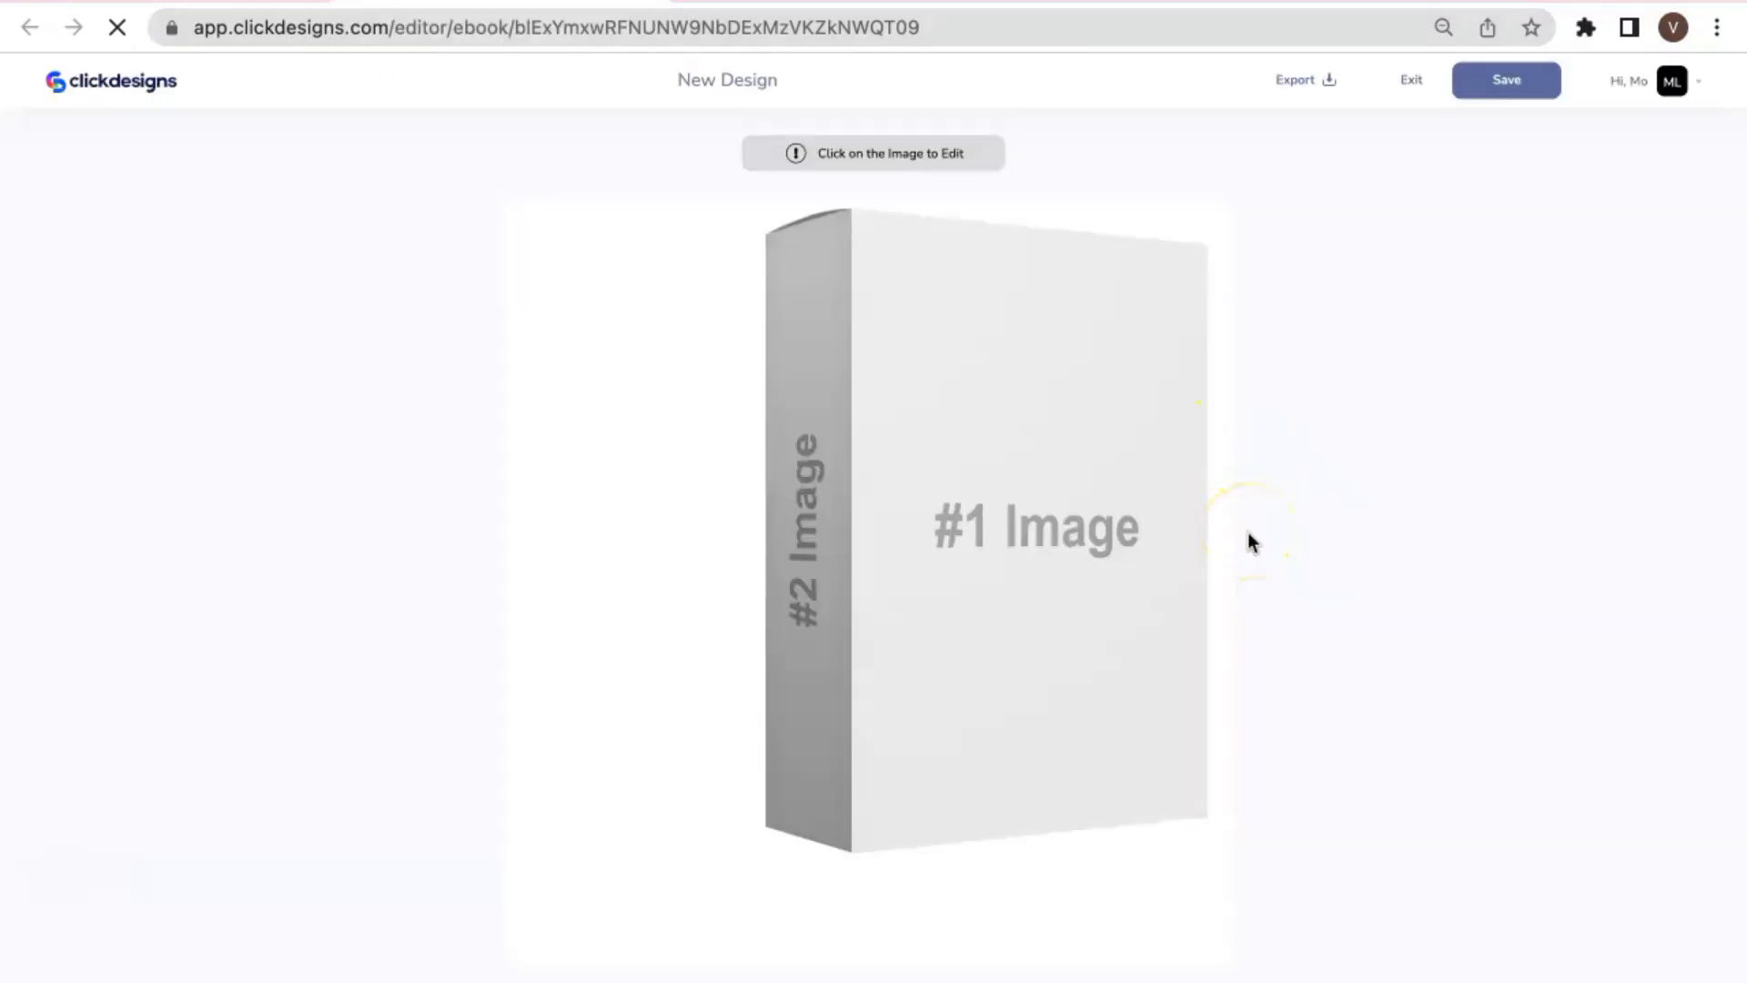
Step: Start a new design for the box front cover and zoom out to the whole page
click(1010, 553)
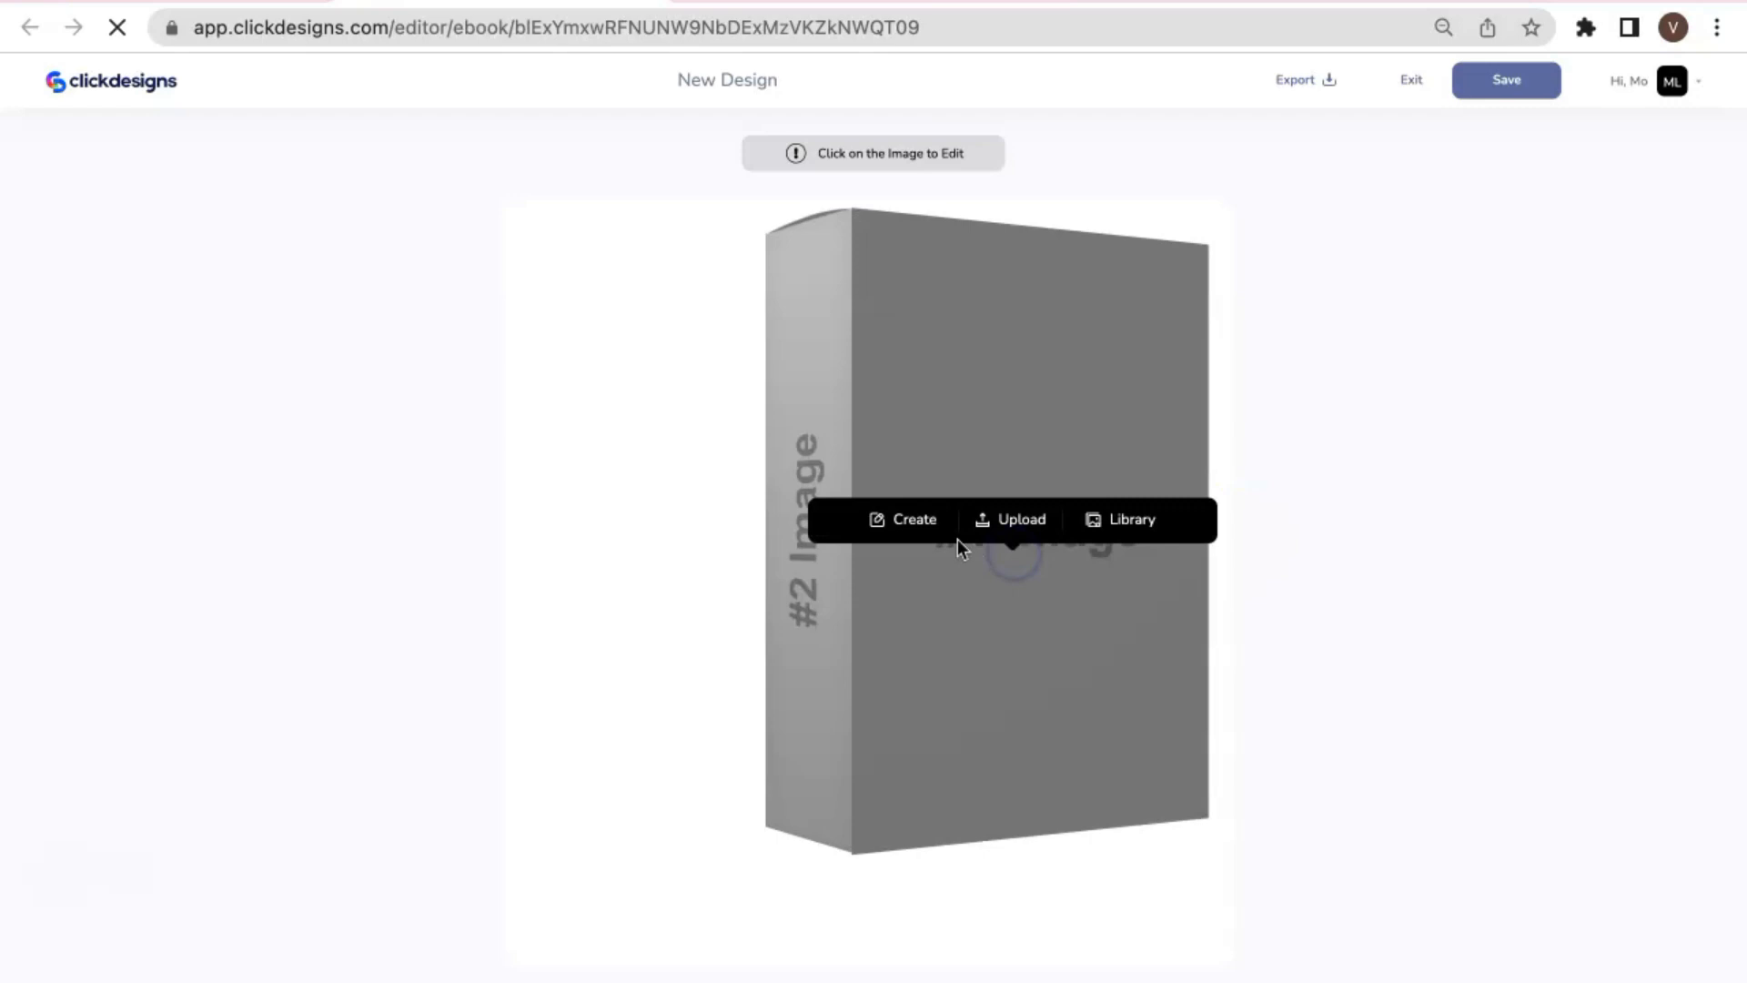
click(918, 523)
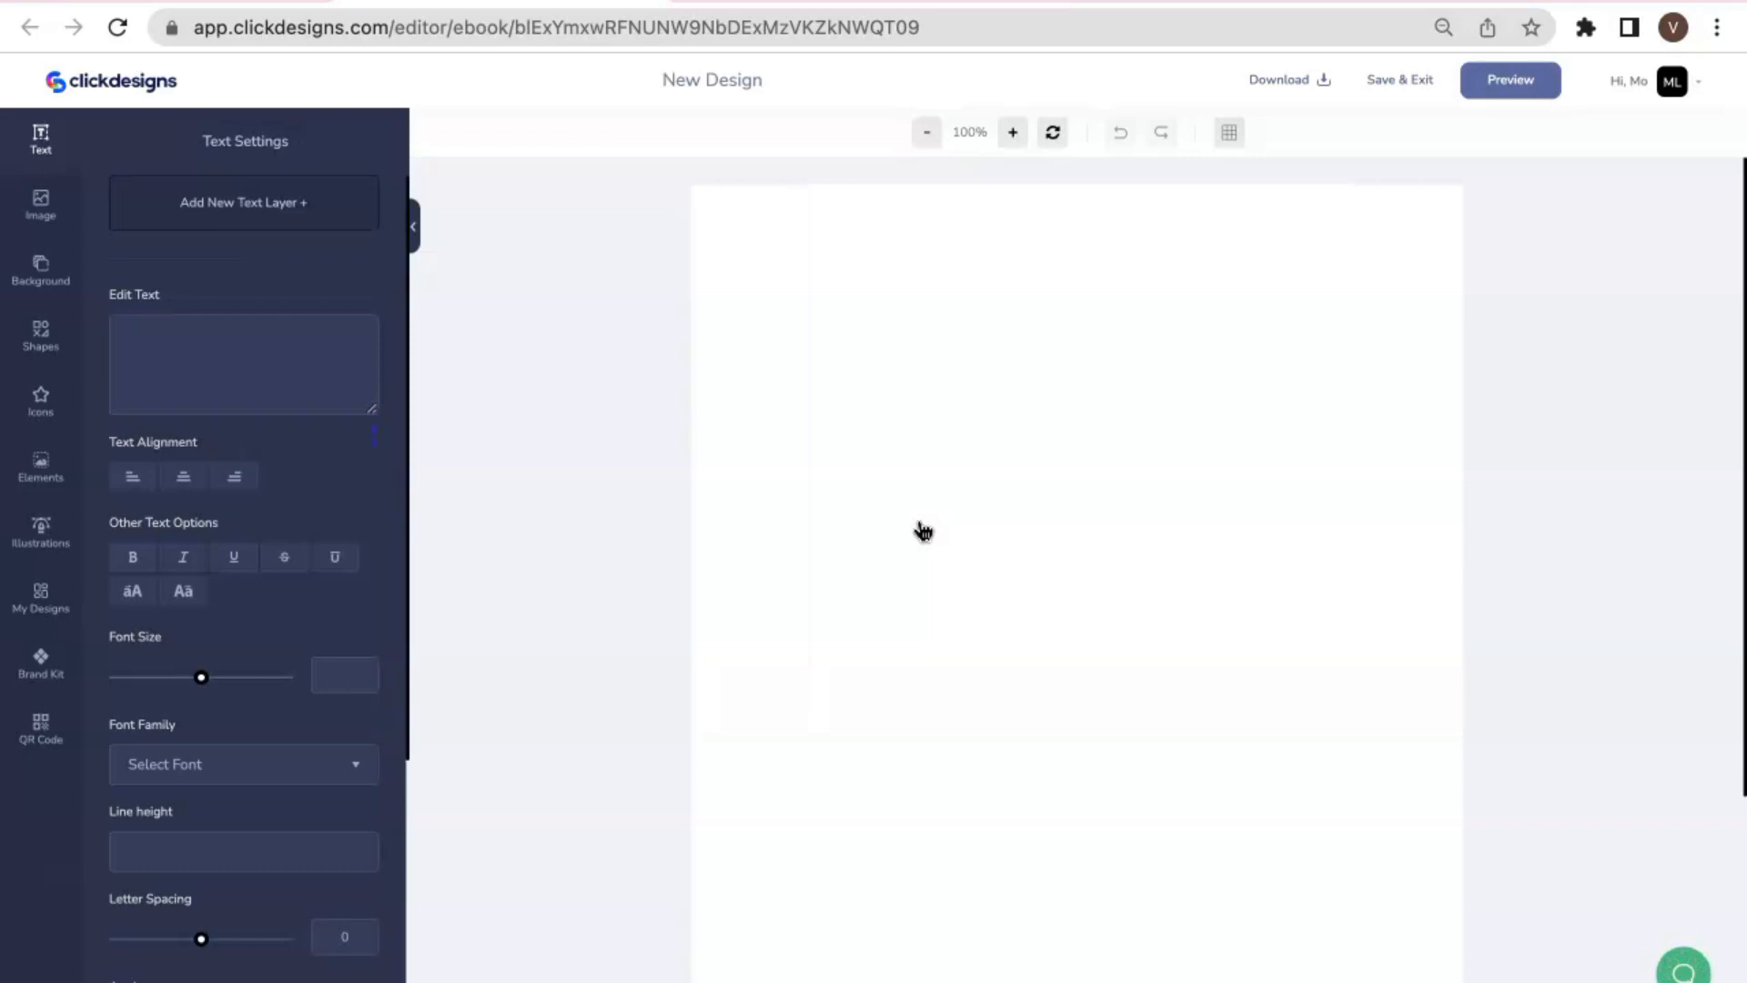
click(927, 132)
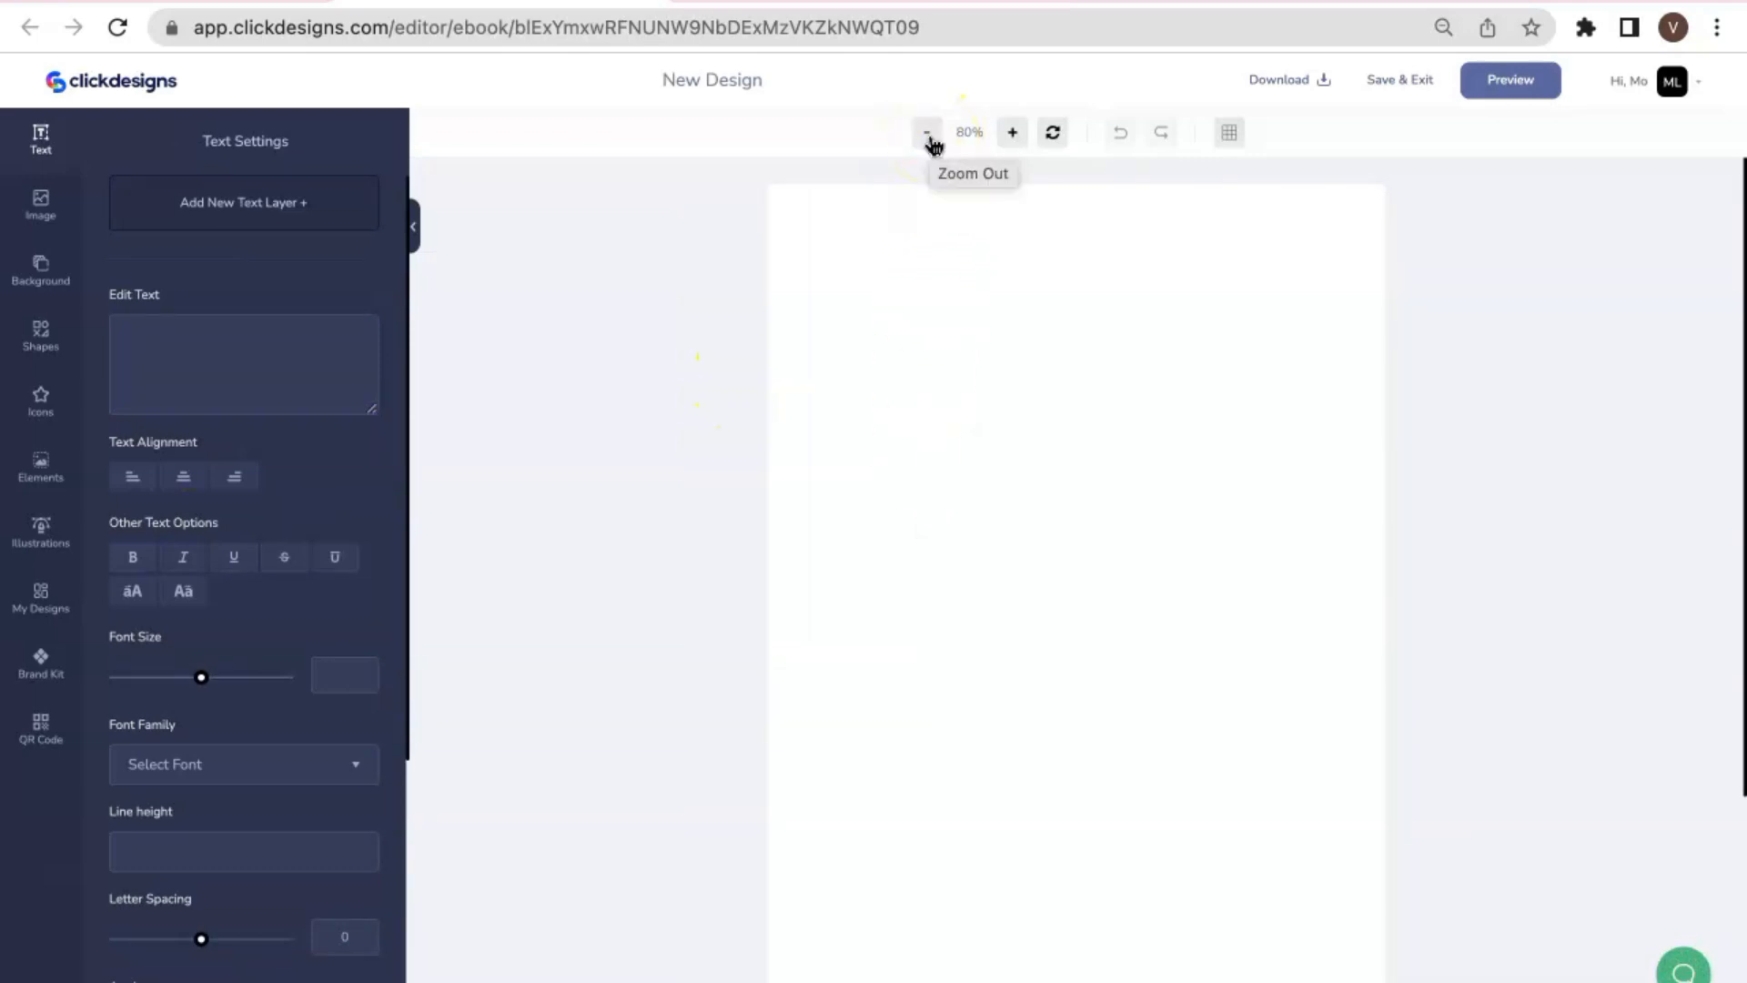
click(40, 597)
Step: Load the Family Kitchen Cook Book template onto the cover canvas
click(330, 196)
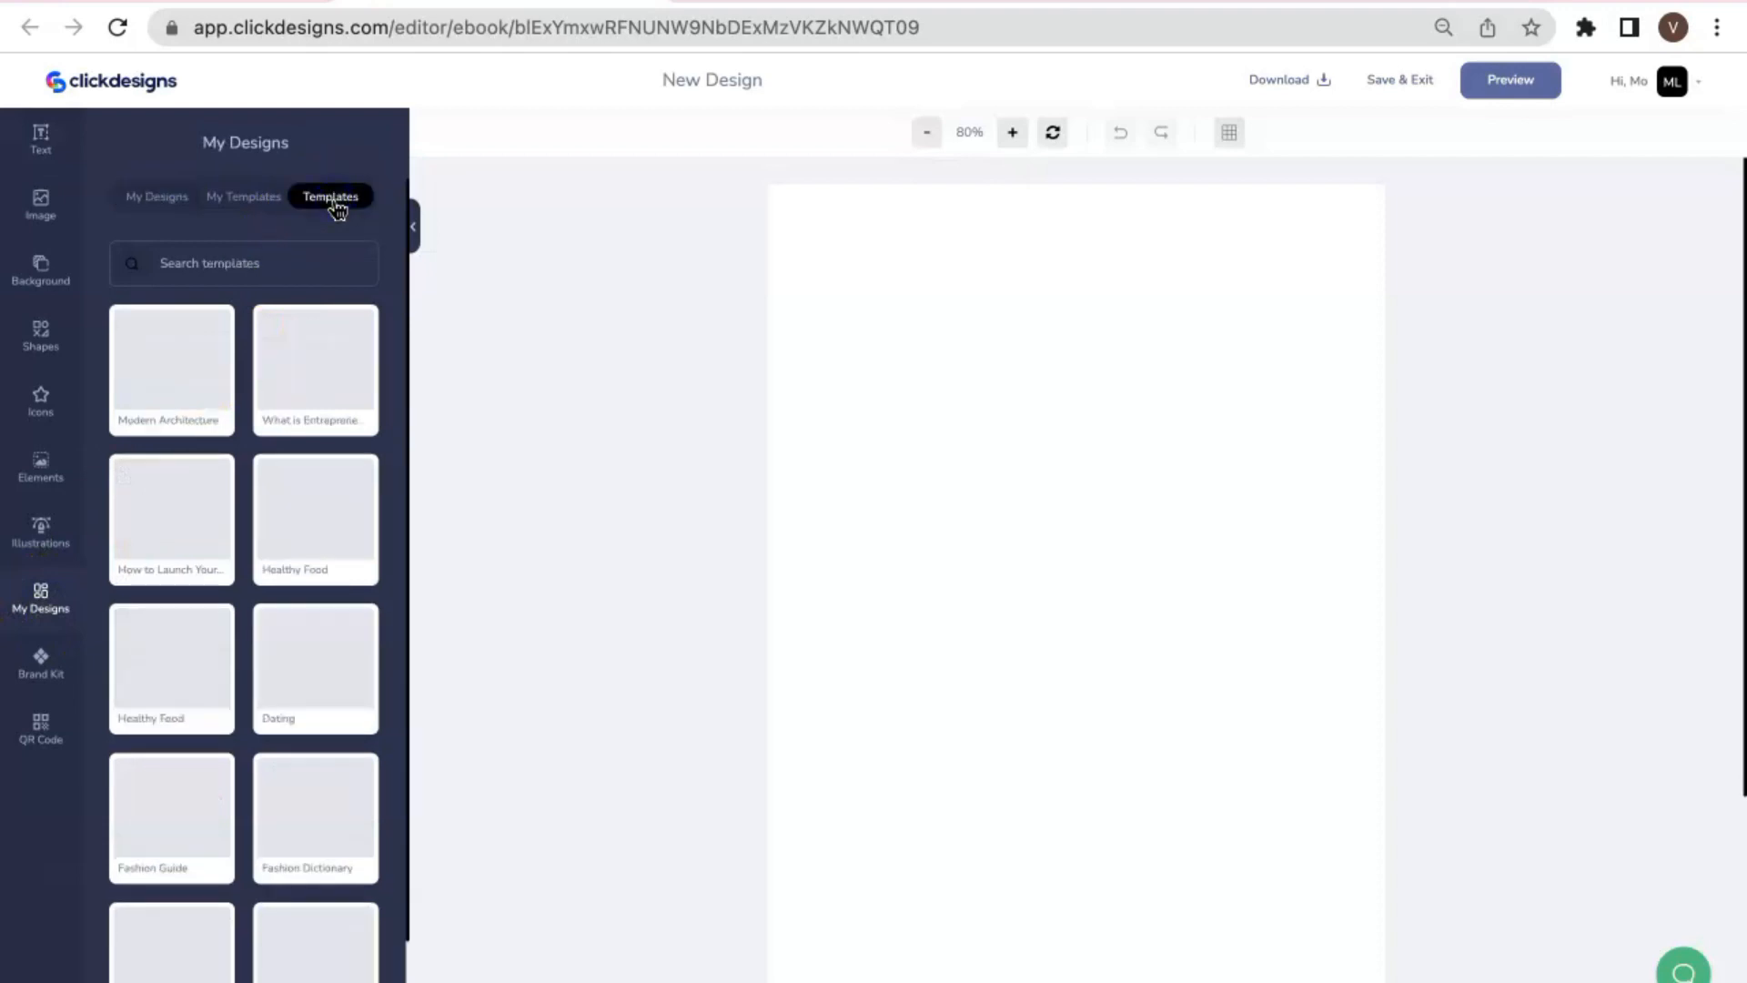
scroll(307, 520, down, 3)
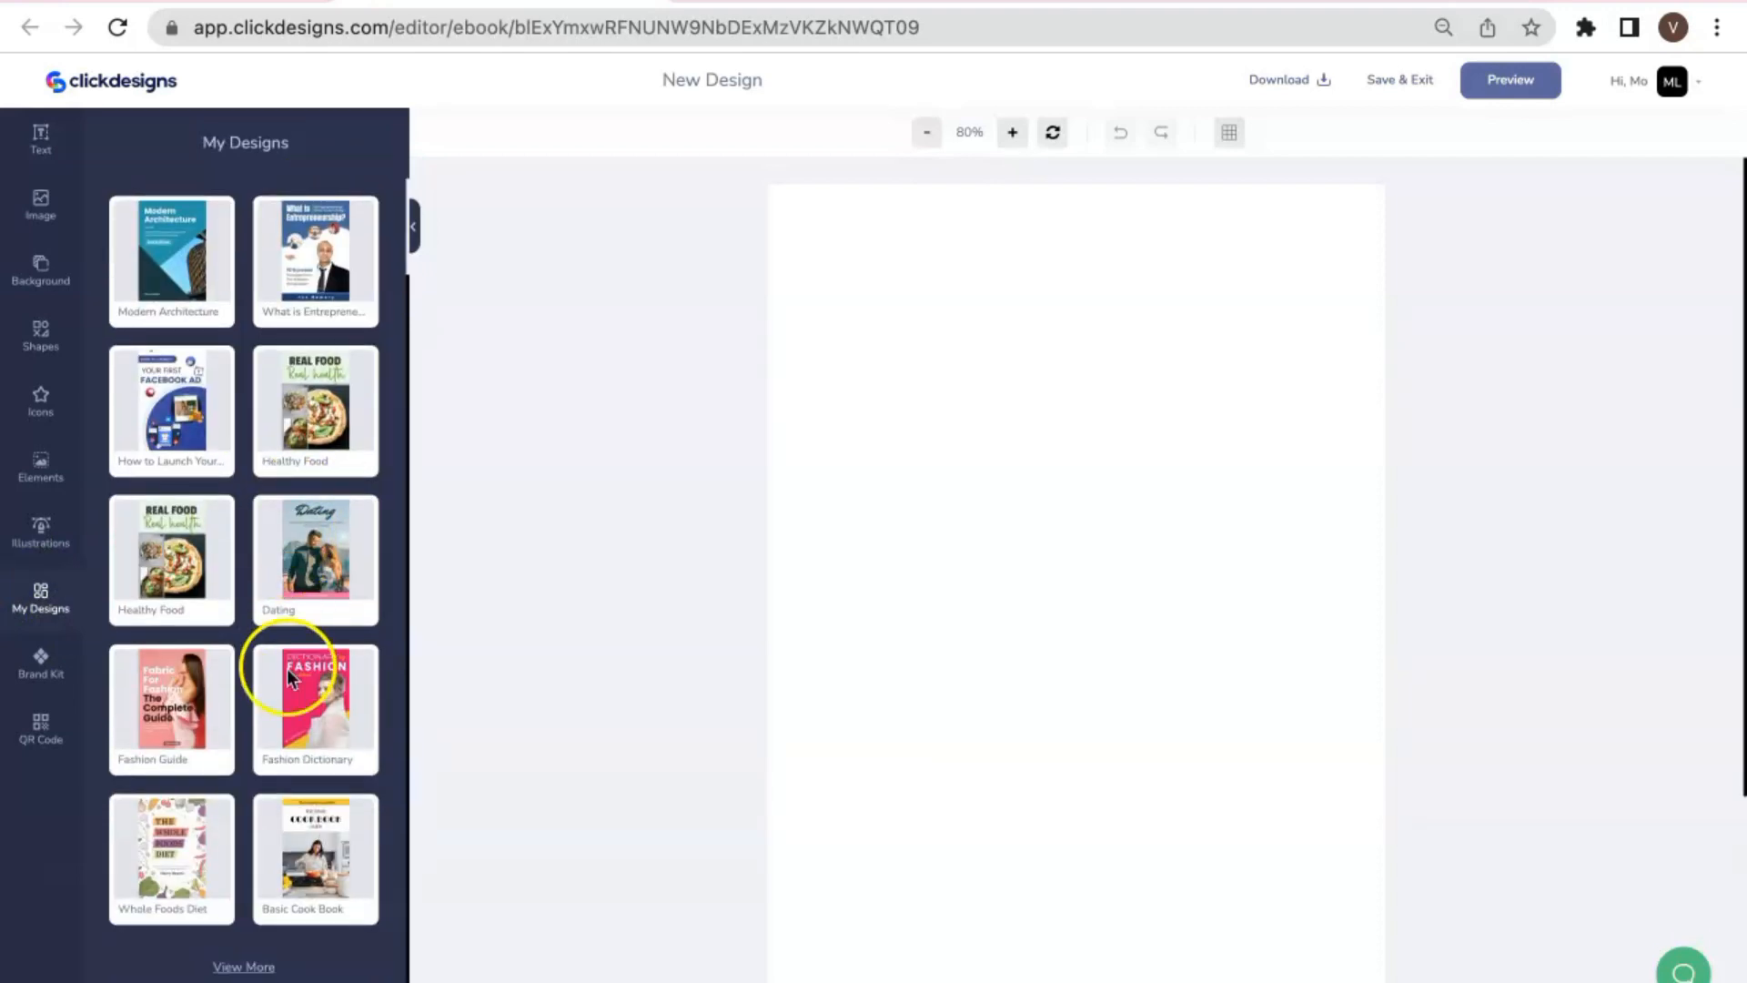
click(252, 966)
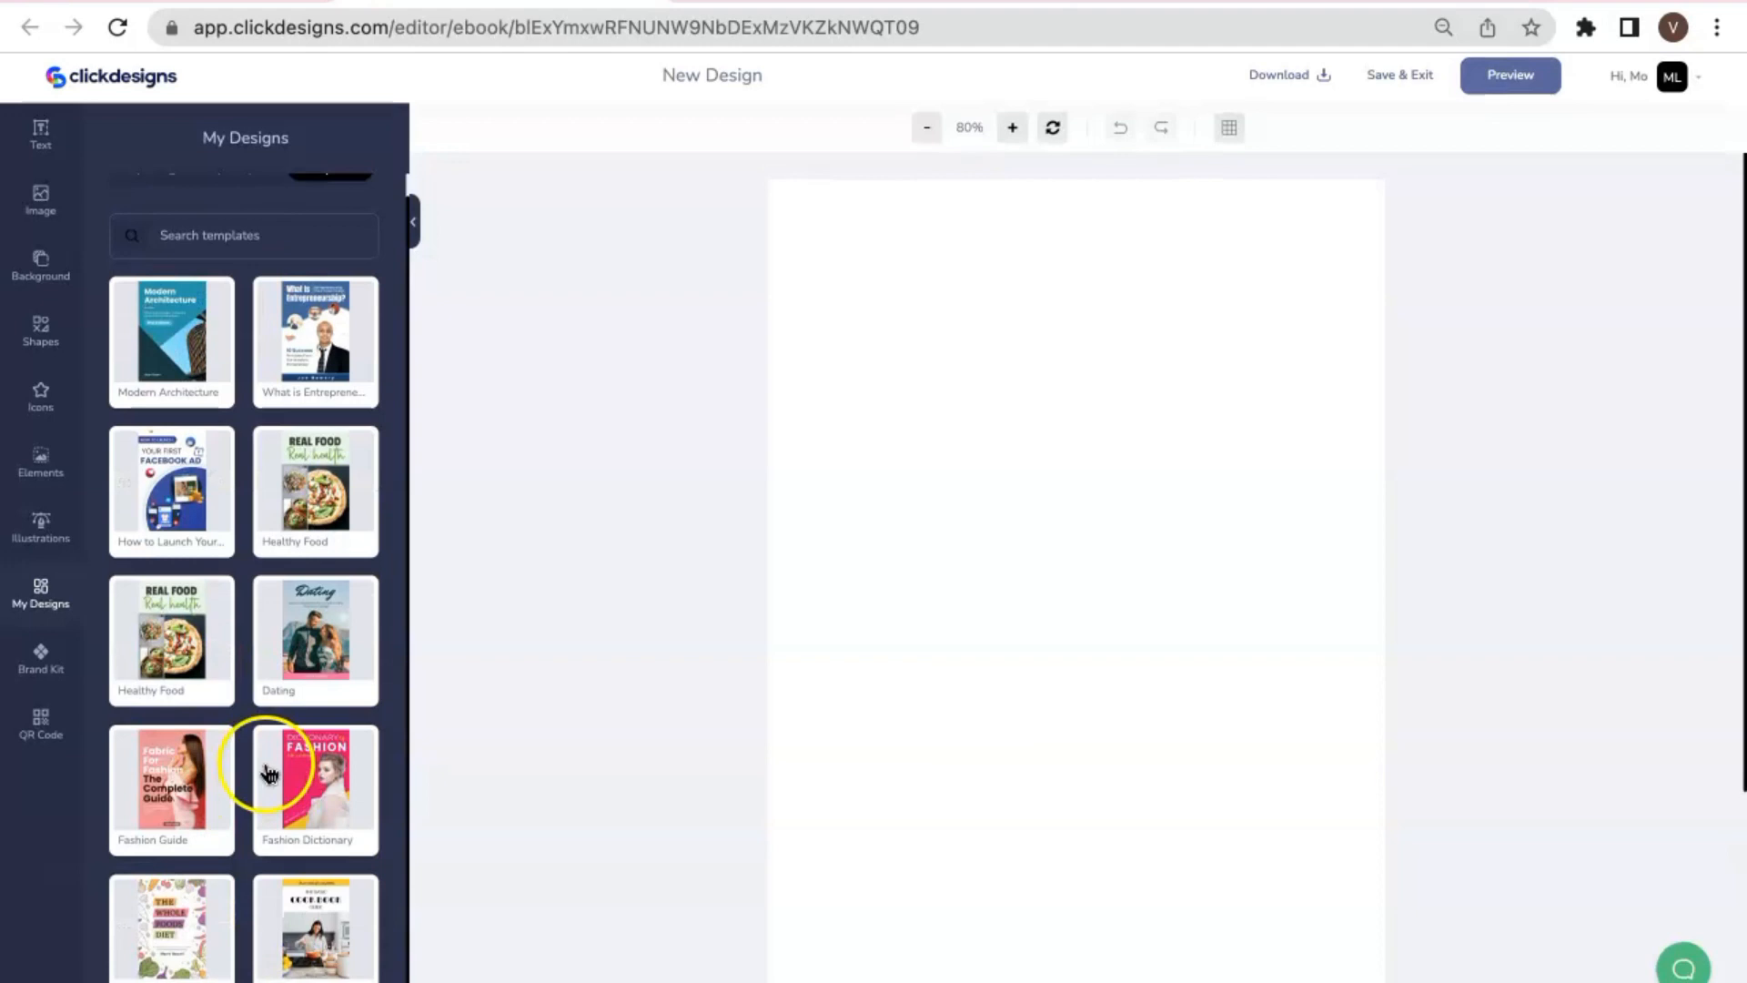
scroll(268, 820, down, 4)
scroll(301, 683, down, 1)
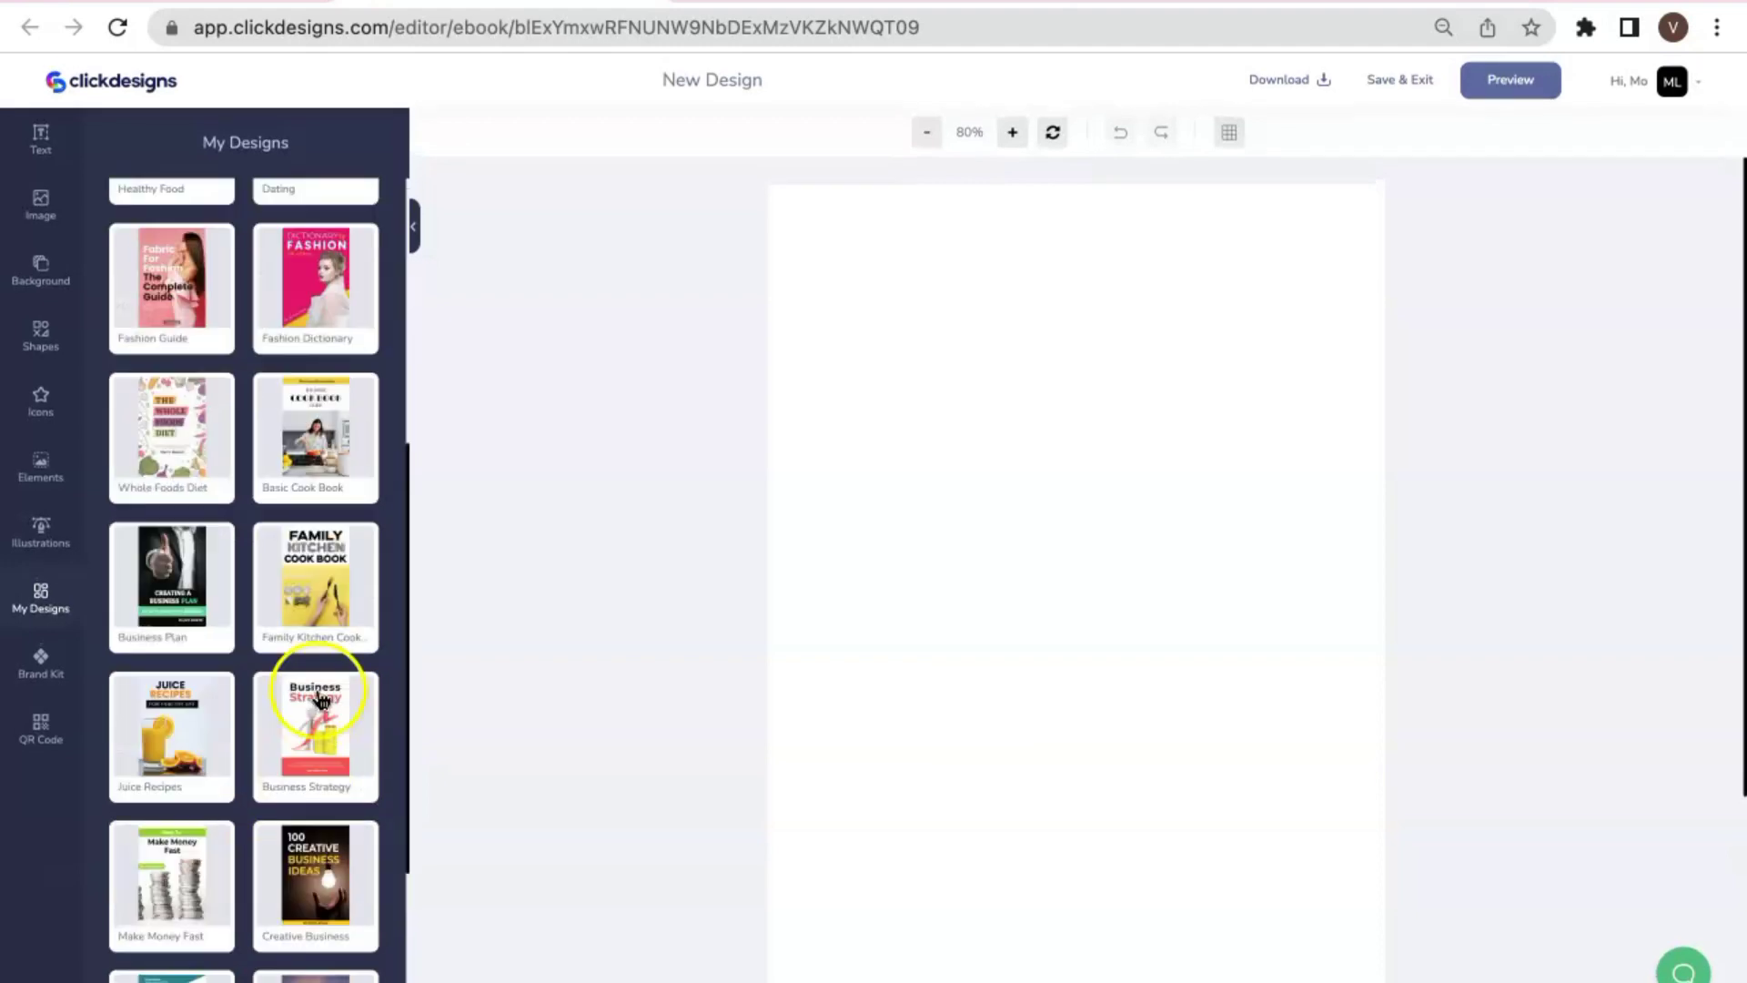
click(316, 595)
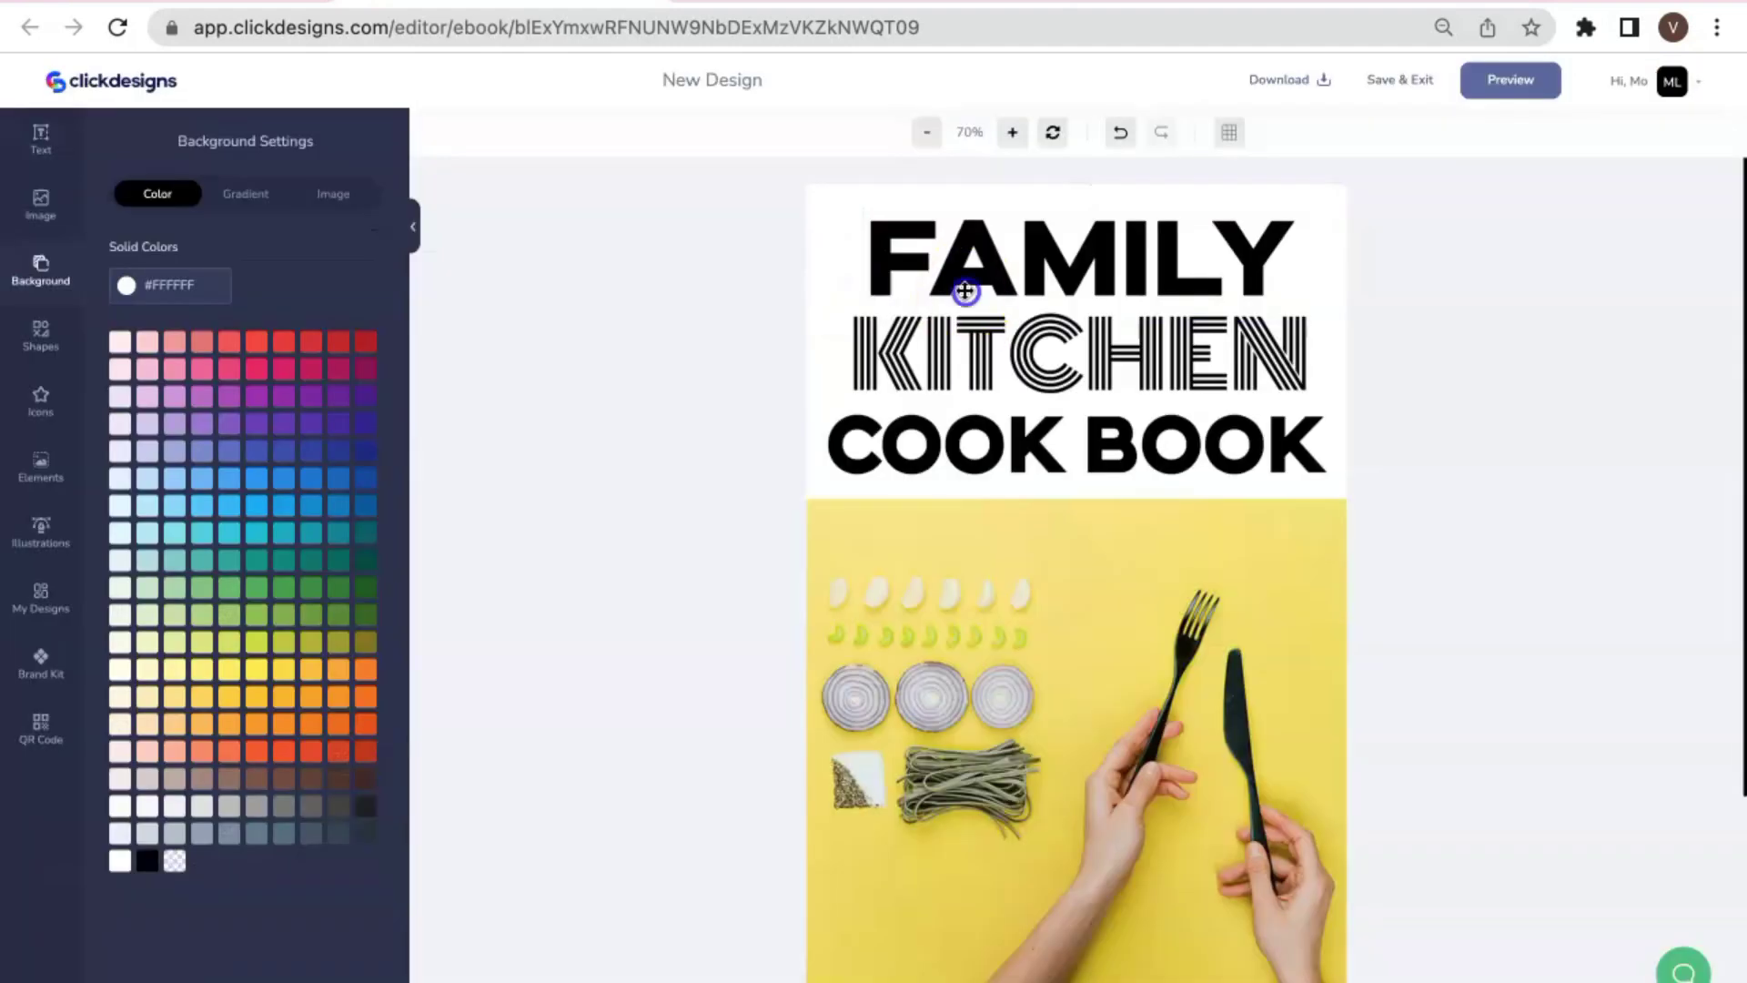
click(965, 291)
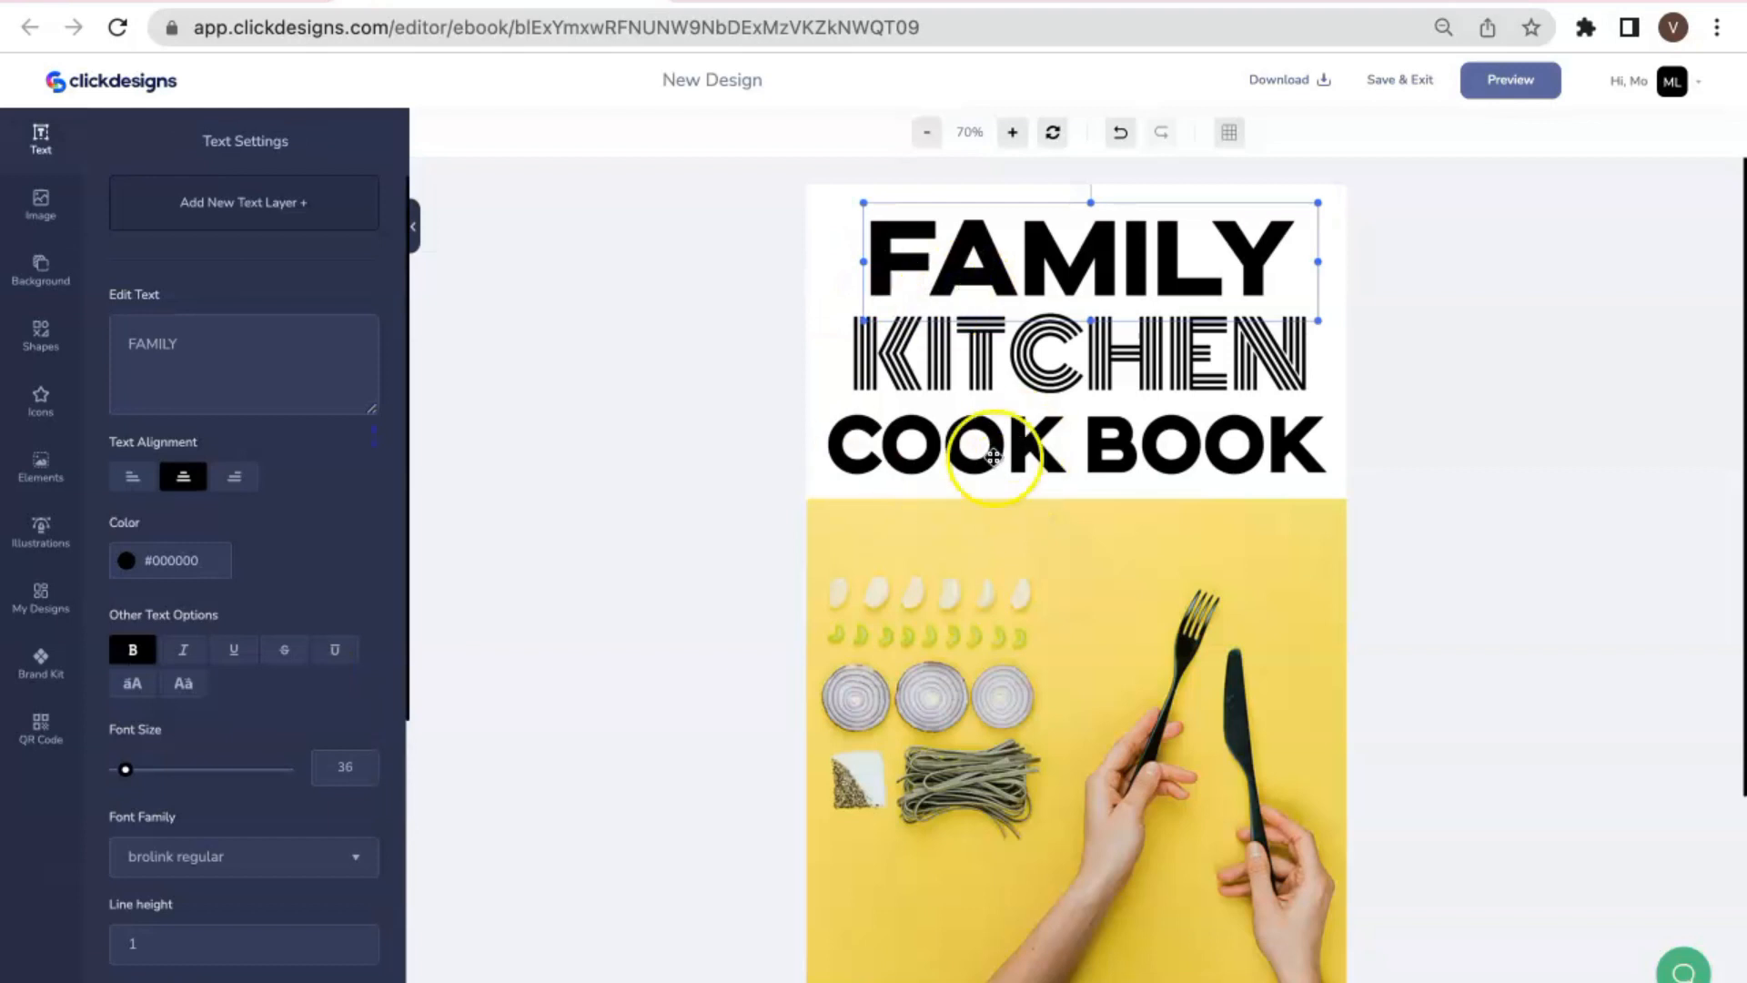
Step: Give the FAMILY title text a sketched font
click(955, 536)
click(973, 451)
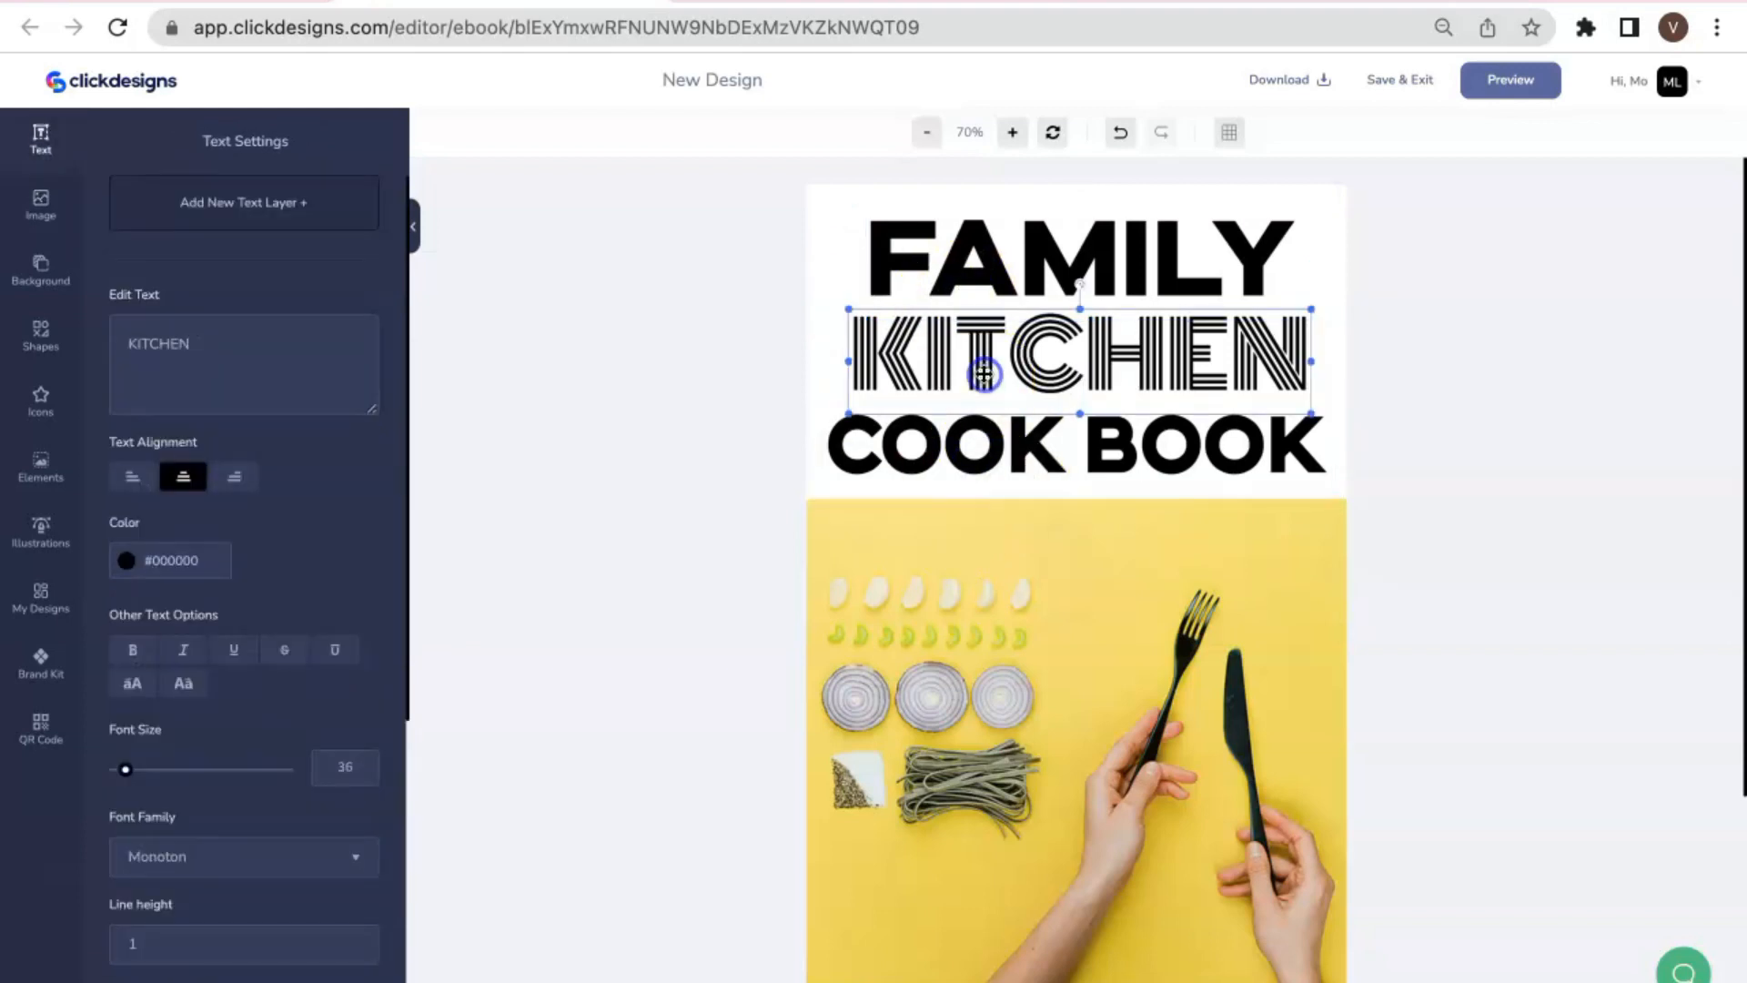
click(997, 249)
scroll(244, 684, down, 2)
click(246, 721)
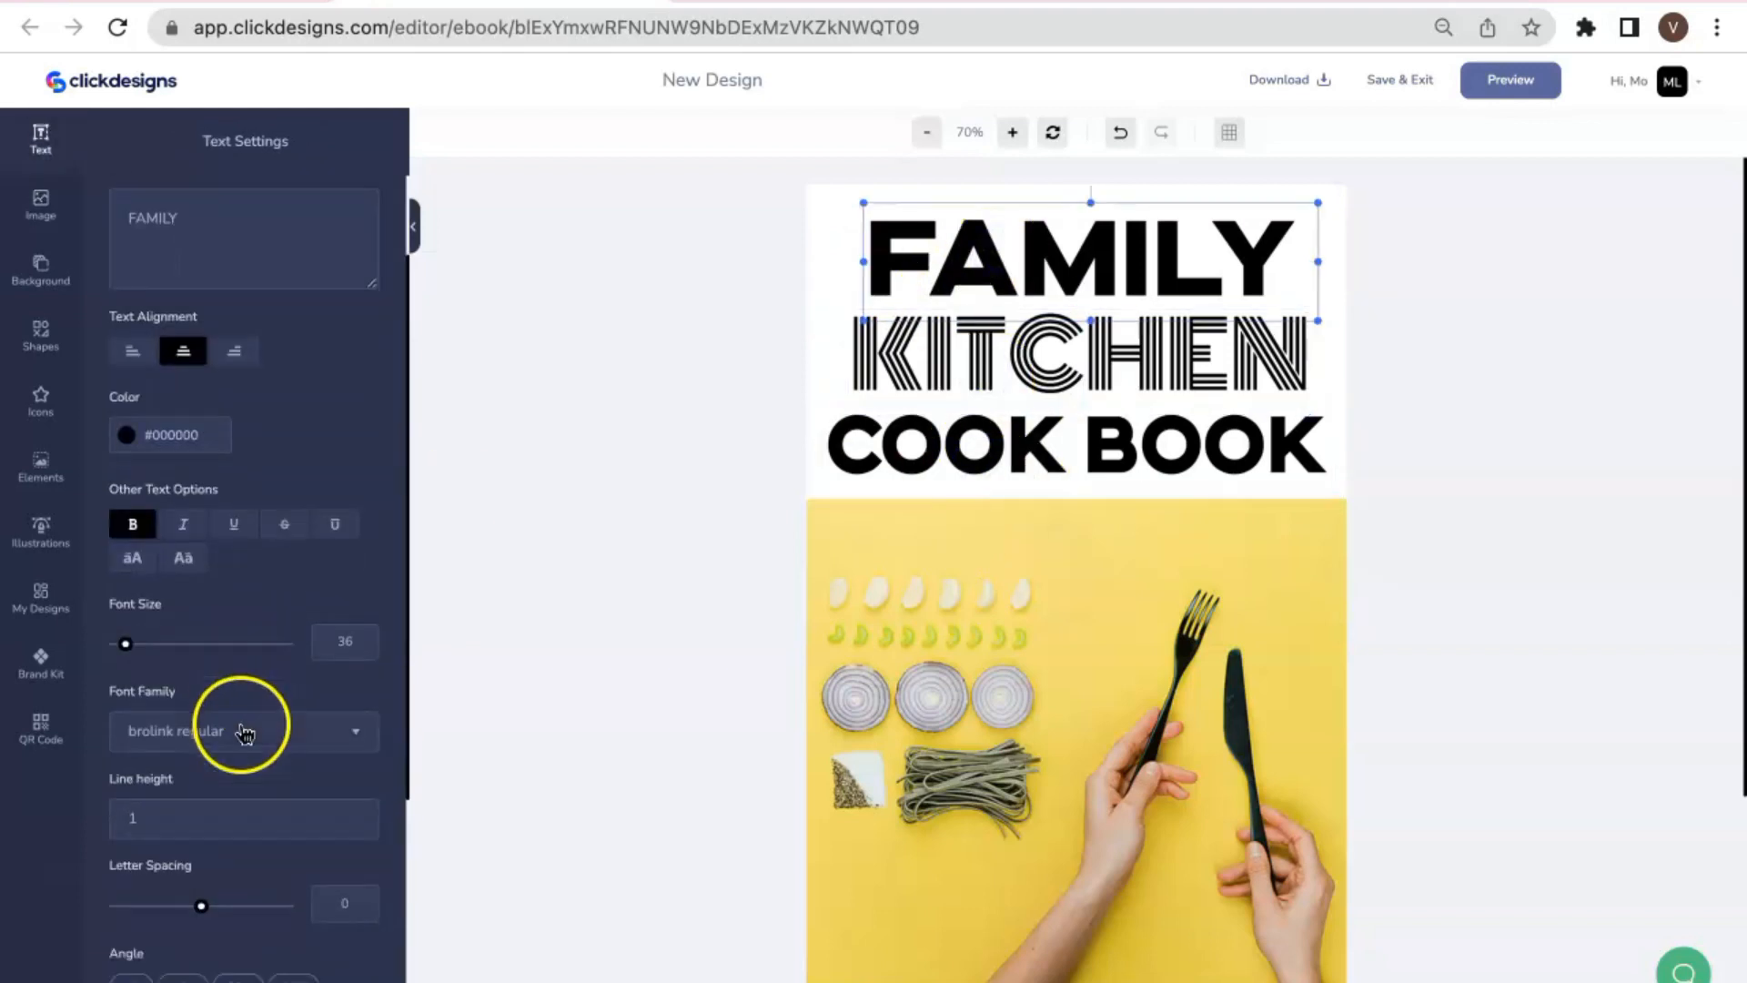
click(183, 623)
Step: Replace the yellow food photo with a lemon-pattern image found by searching 'fruits'
click(916, 546)
click(161, 972)
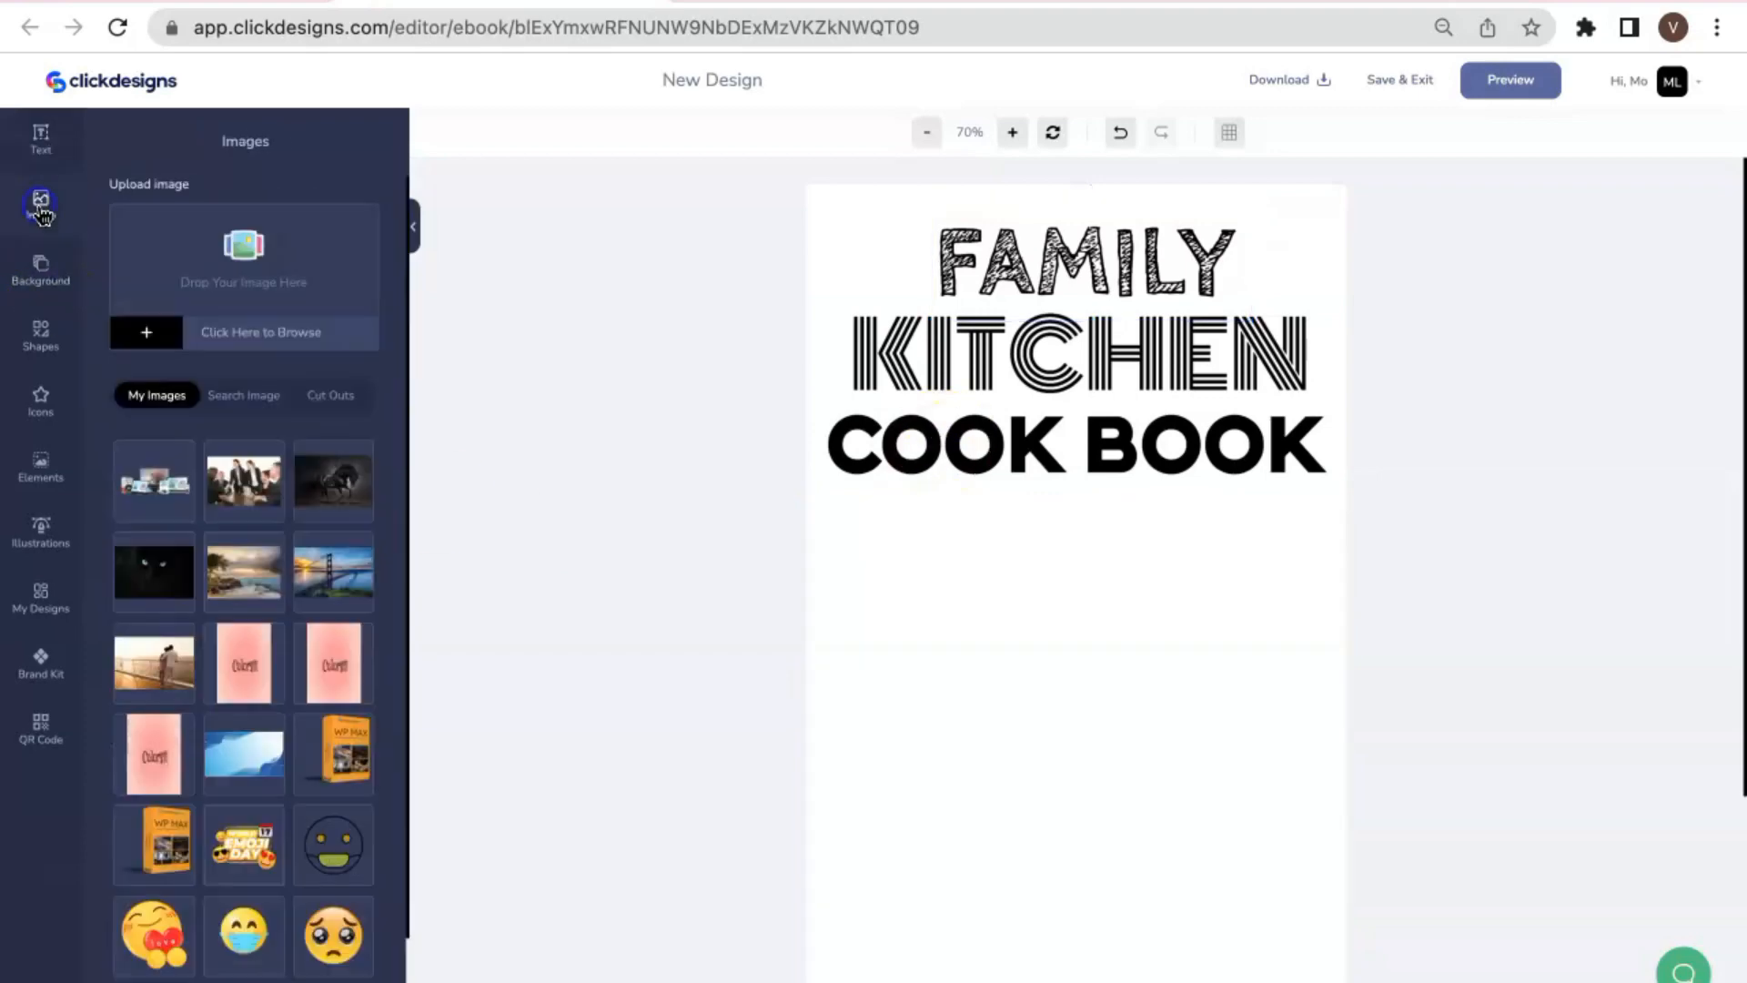
click(286, 451)
click(212, 465)
text(fruits)
key(Return)
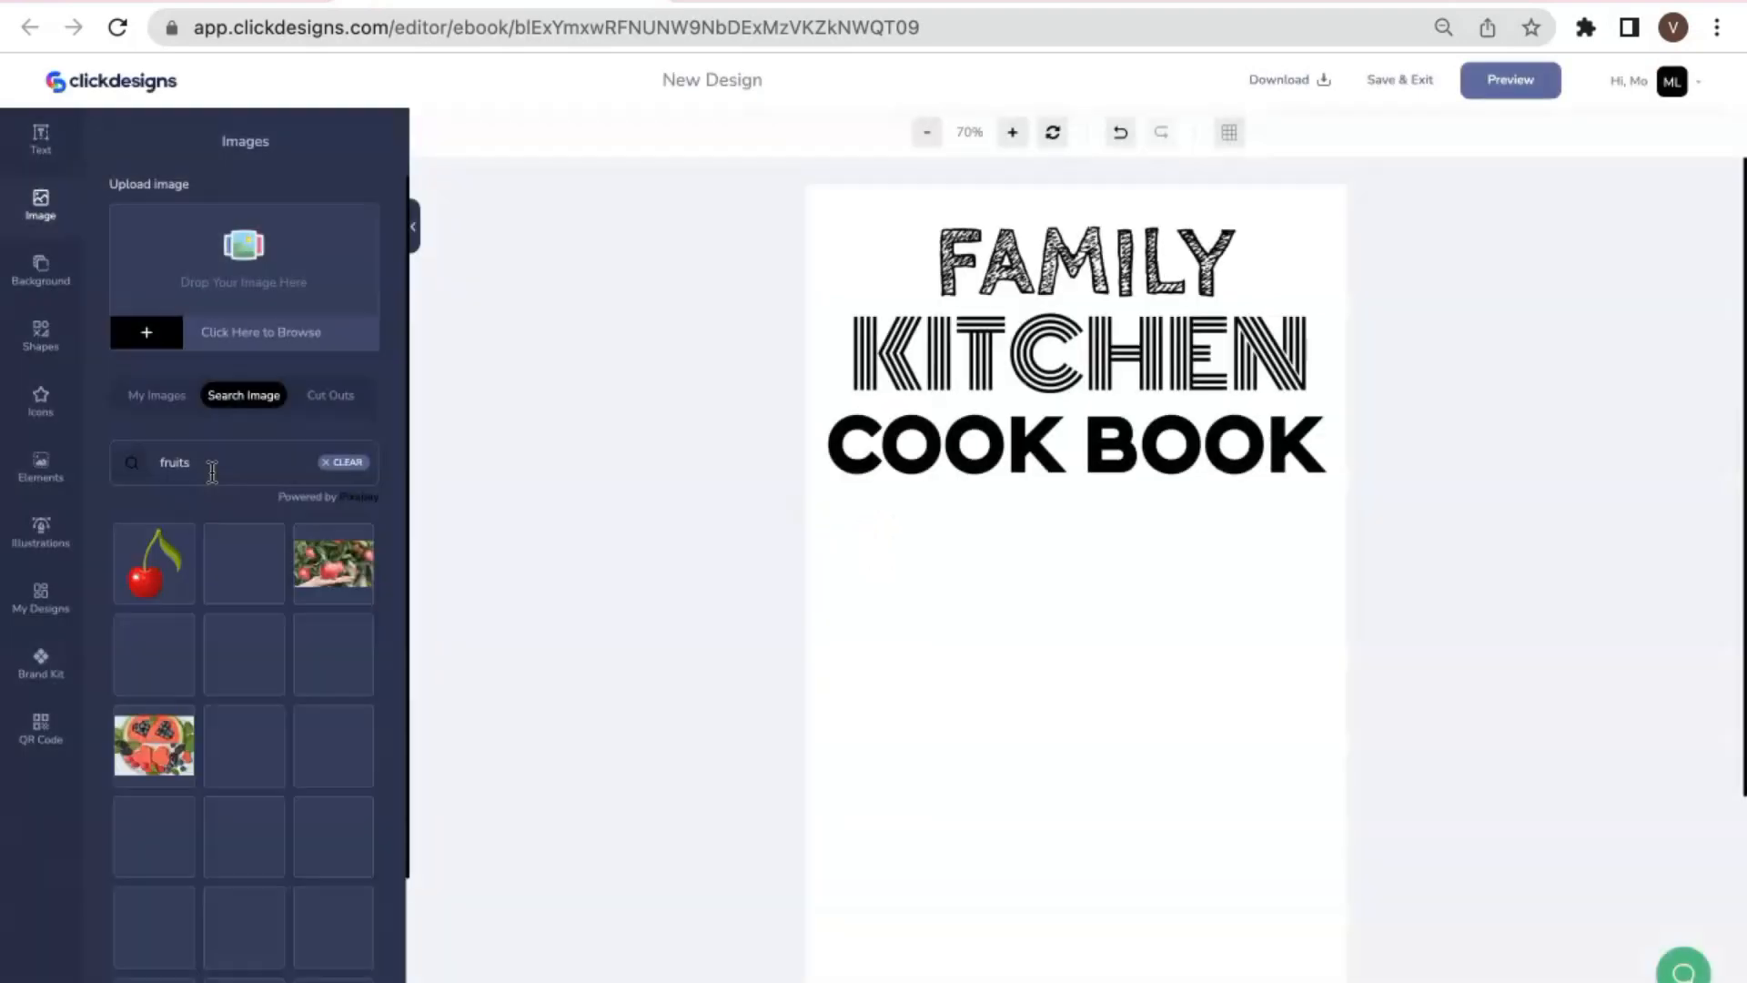
click(153, 668)
Step: Position and stretch the lemon image below the title, then save and exit to the box mockup
drag(1210, 583, 1344, 519)
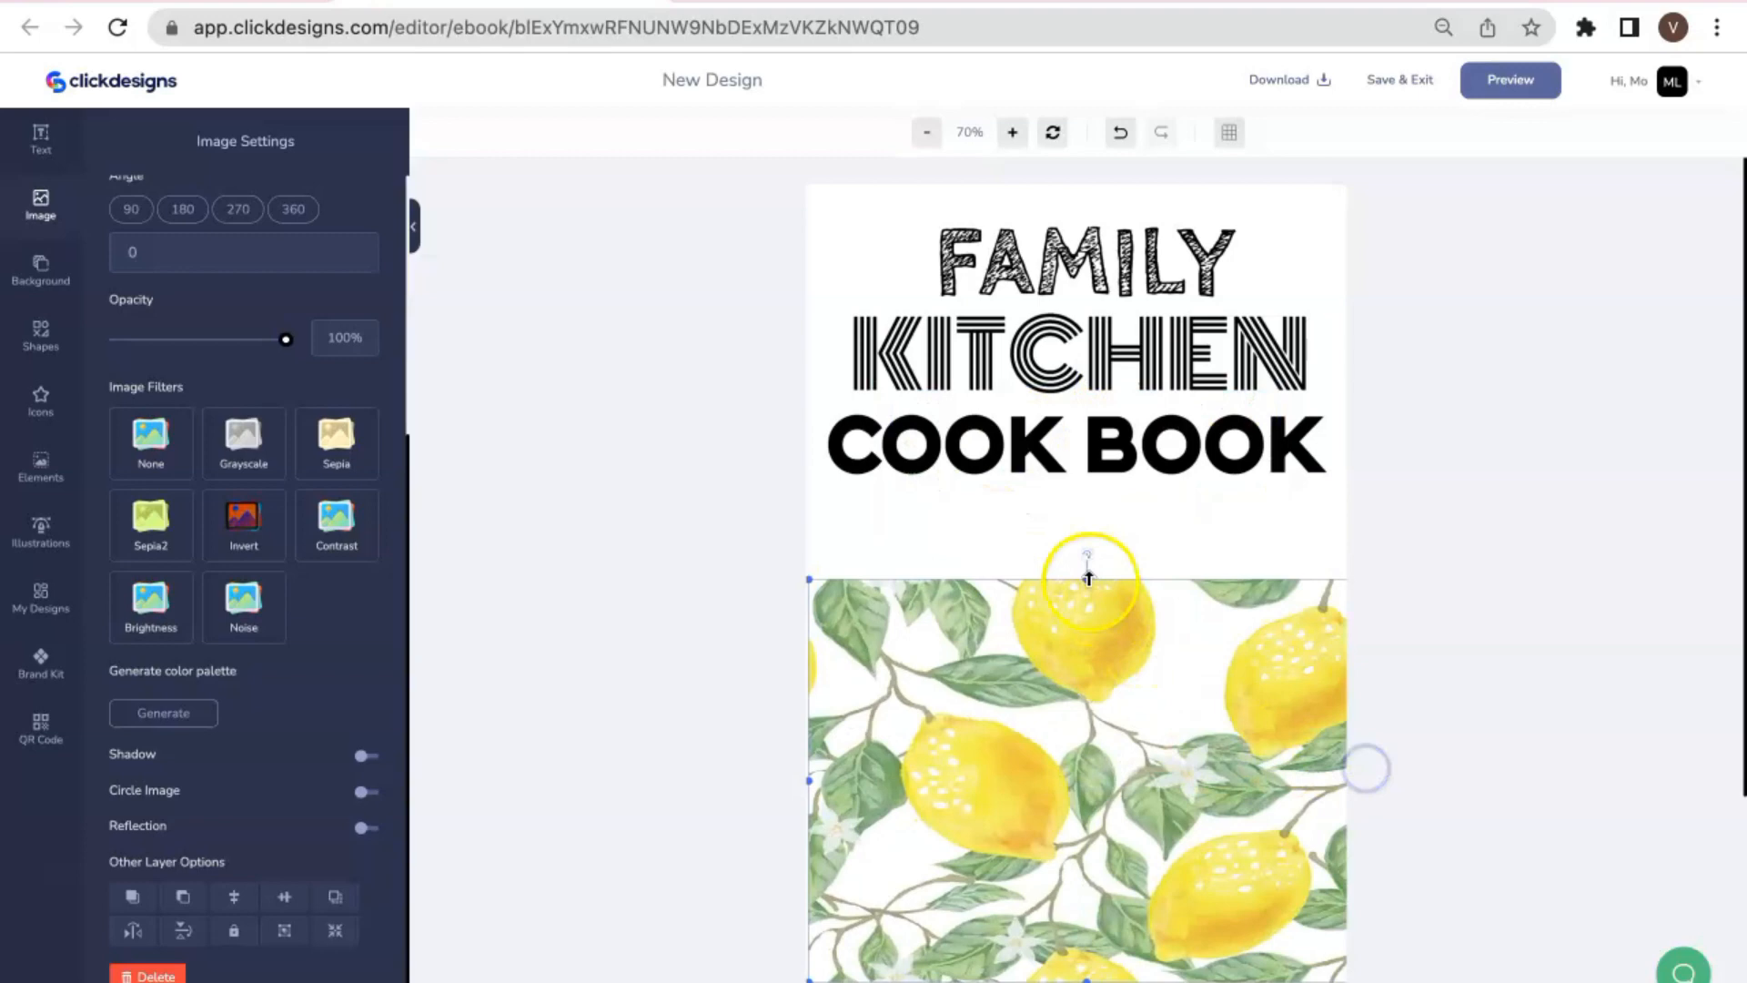
drag(1079, 764, 1085, 696)
click(1451, 184)
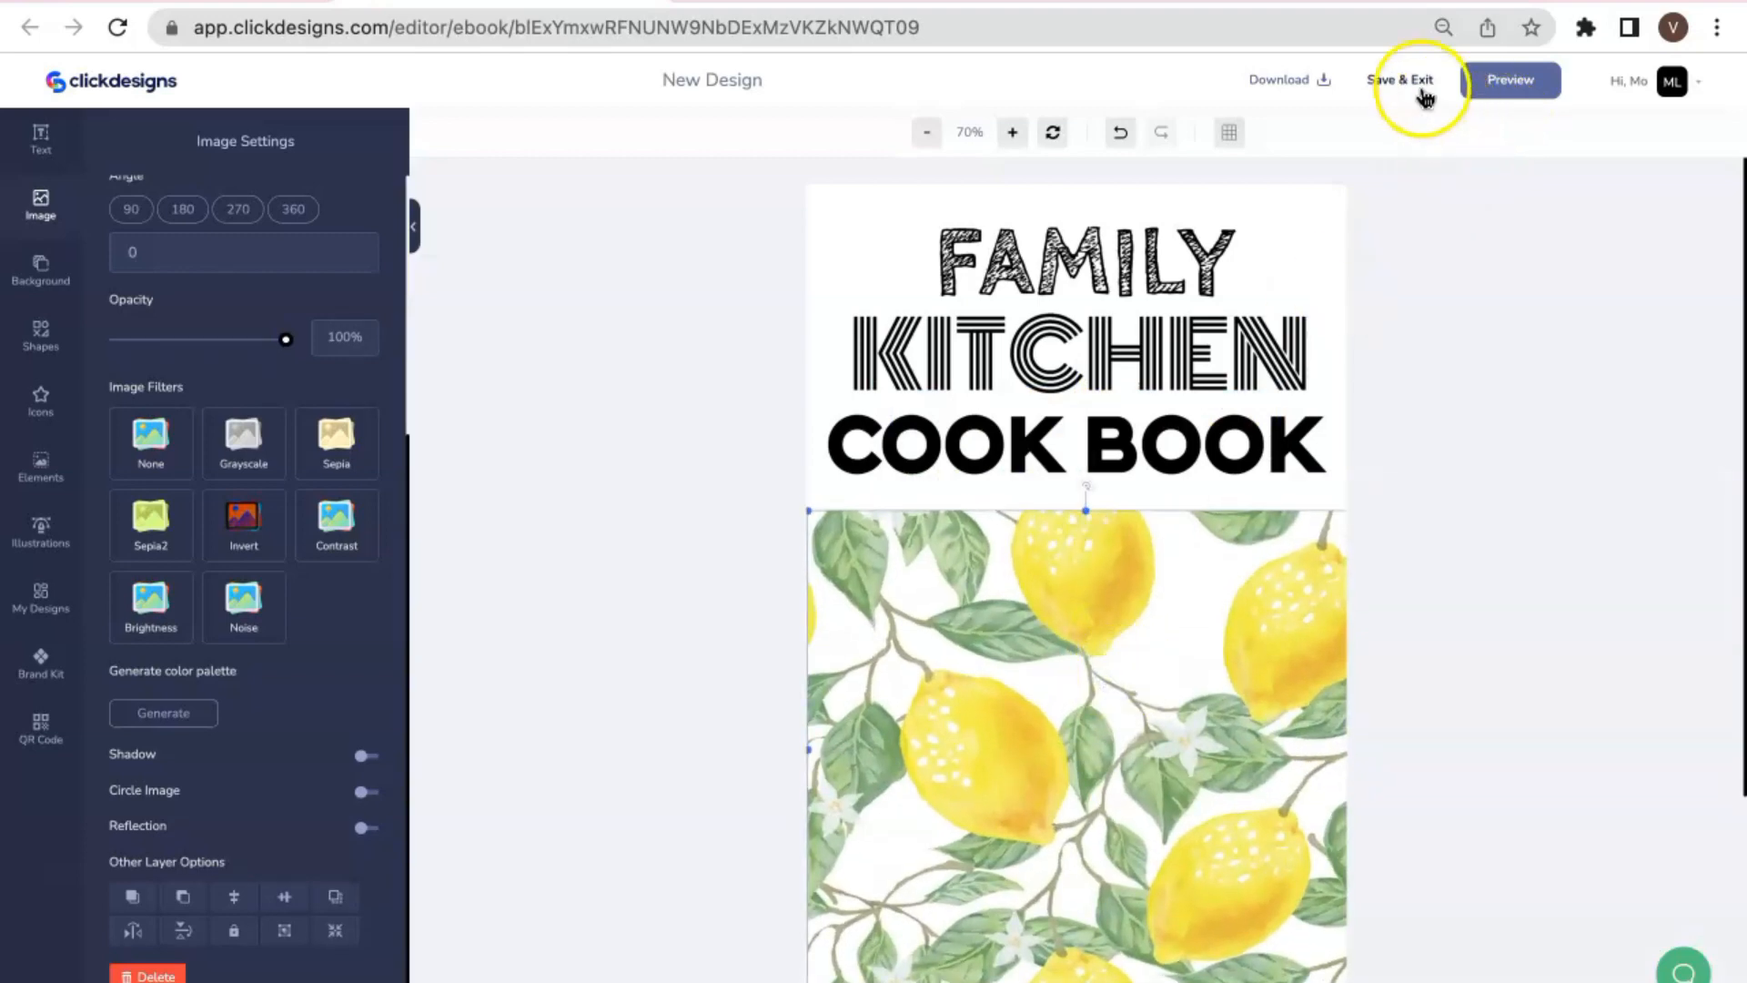
click(1400, 79)
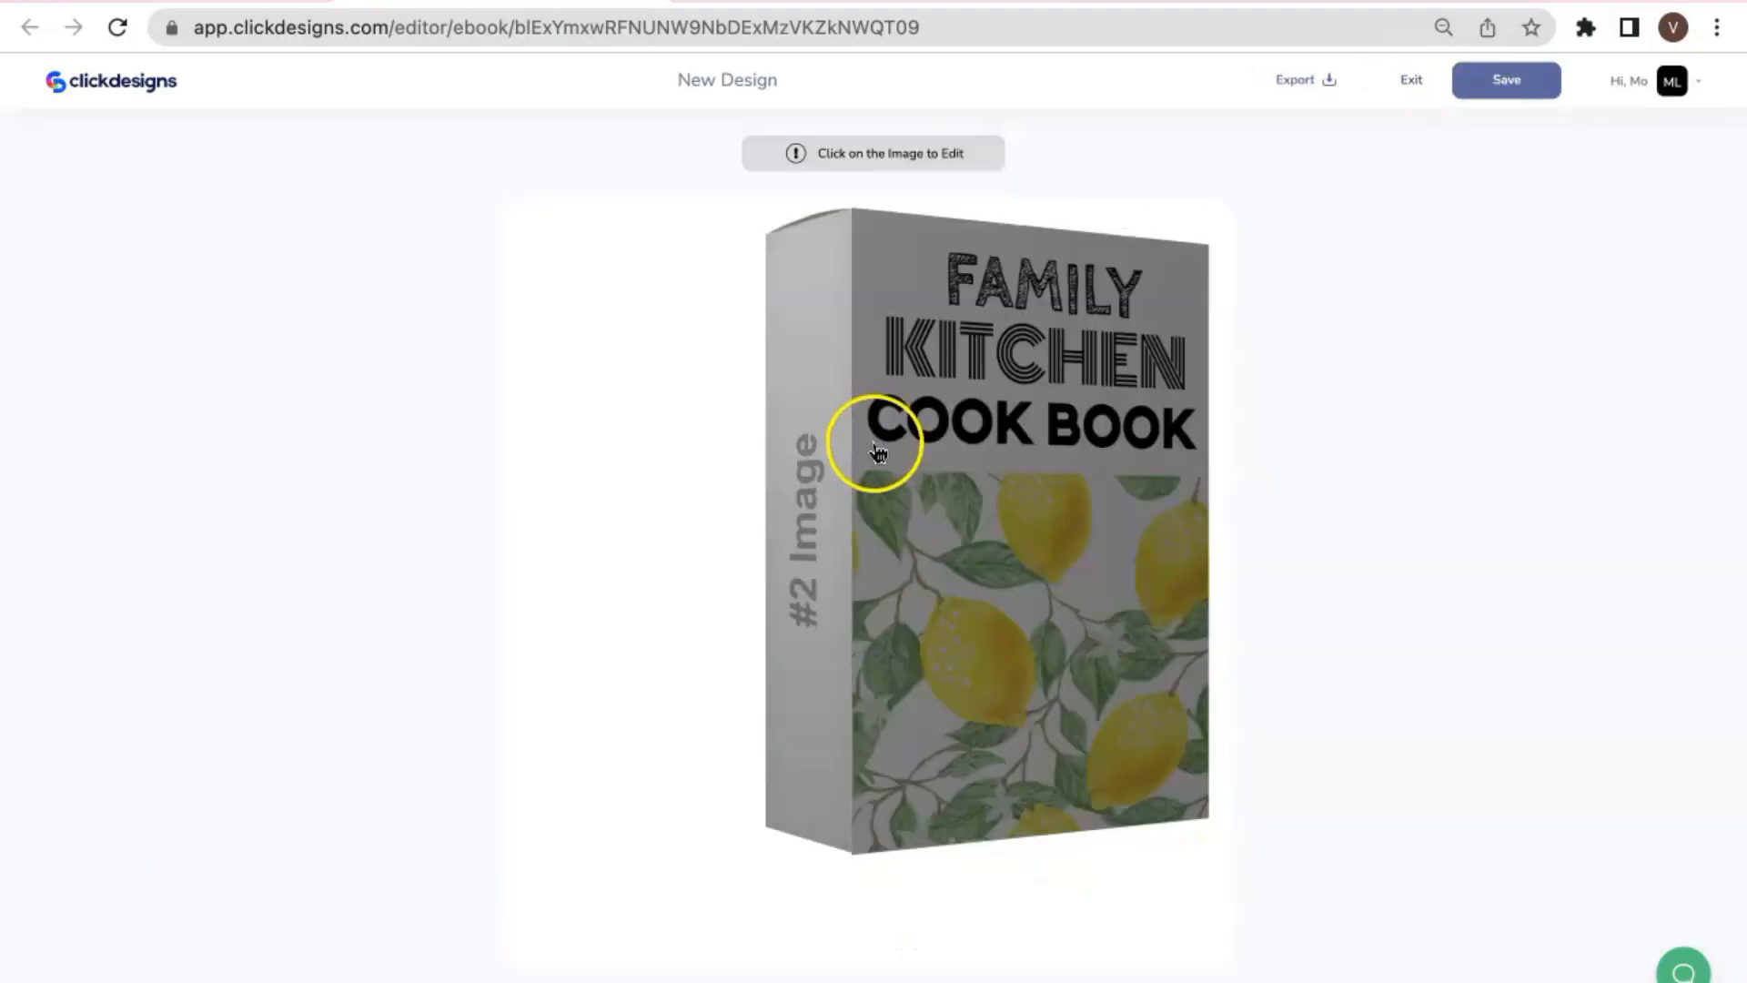
Step: Load the saved Family Kitchen Cook Book design from My Designs onto the box
click(829, 480)
click(725, 441)
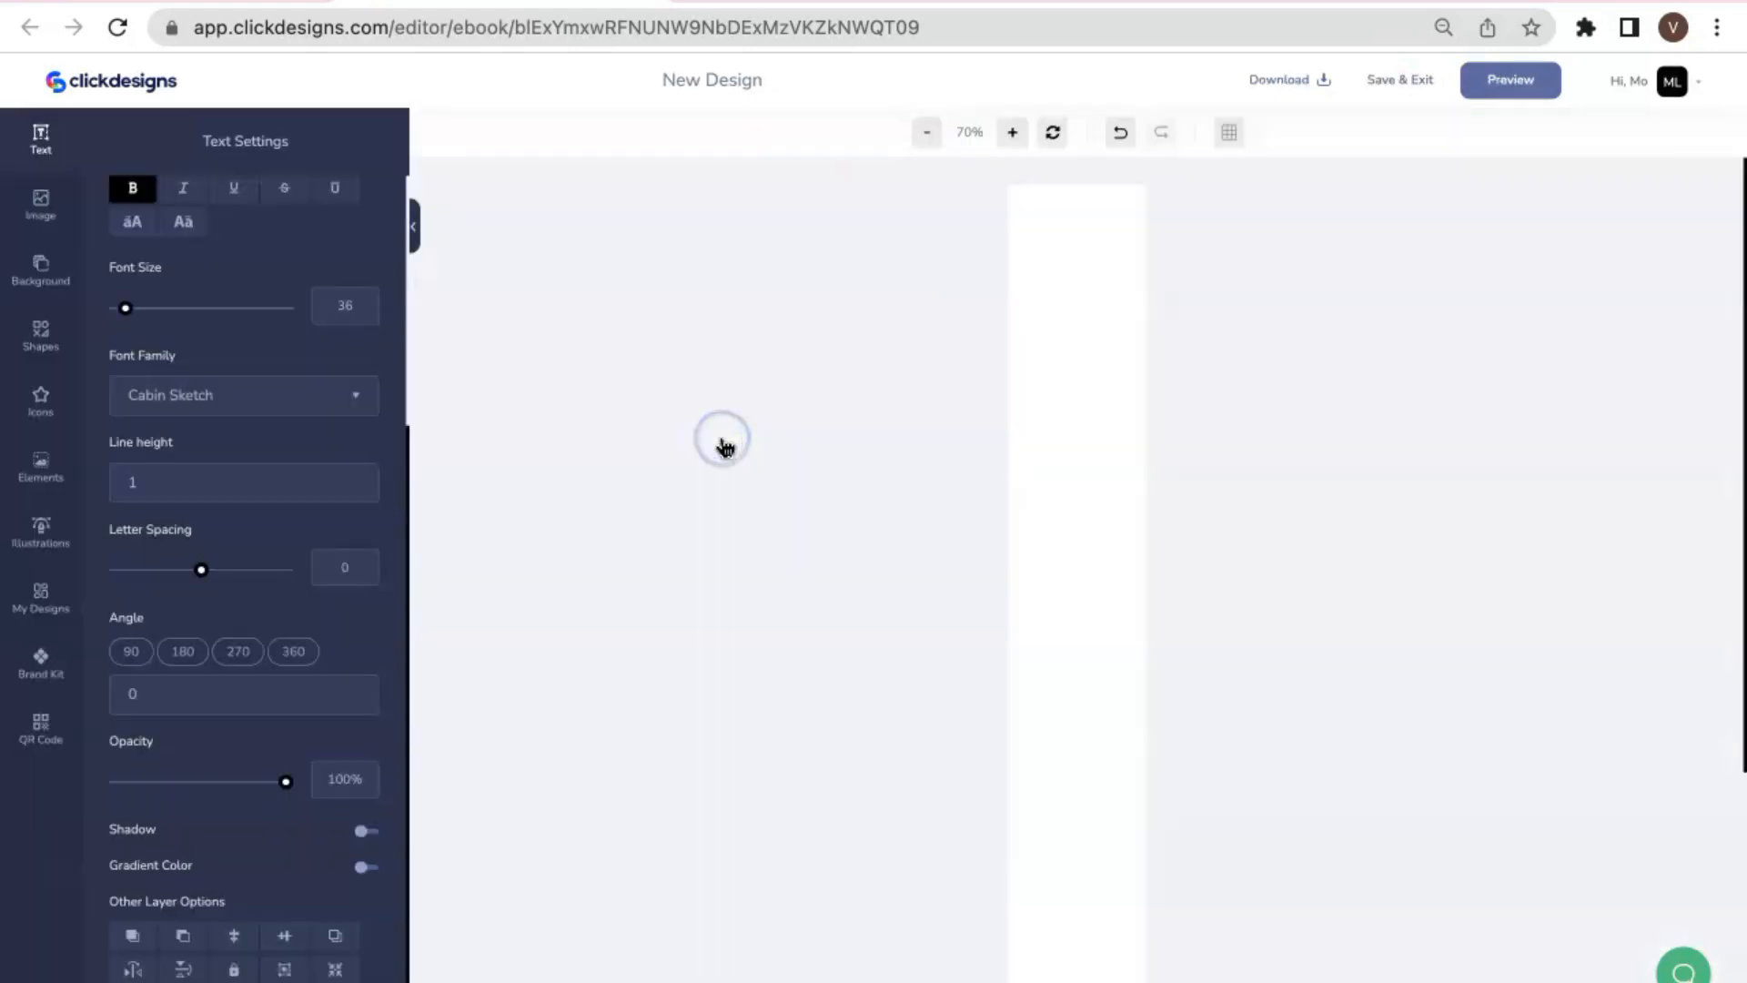
click(40, 597)
click(173, 274)
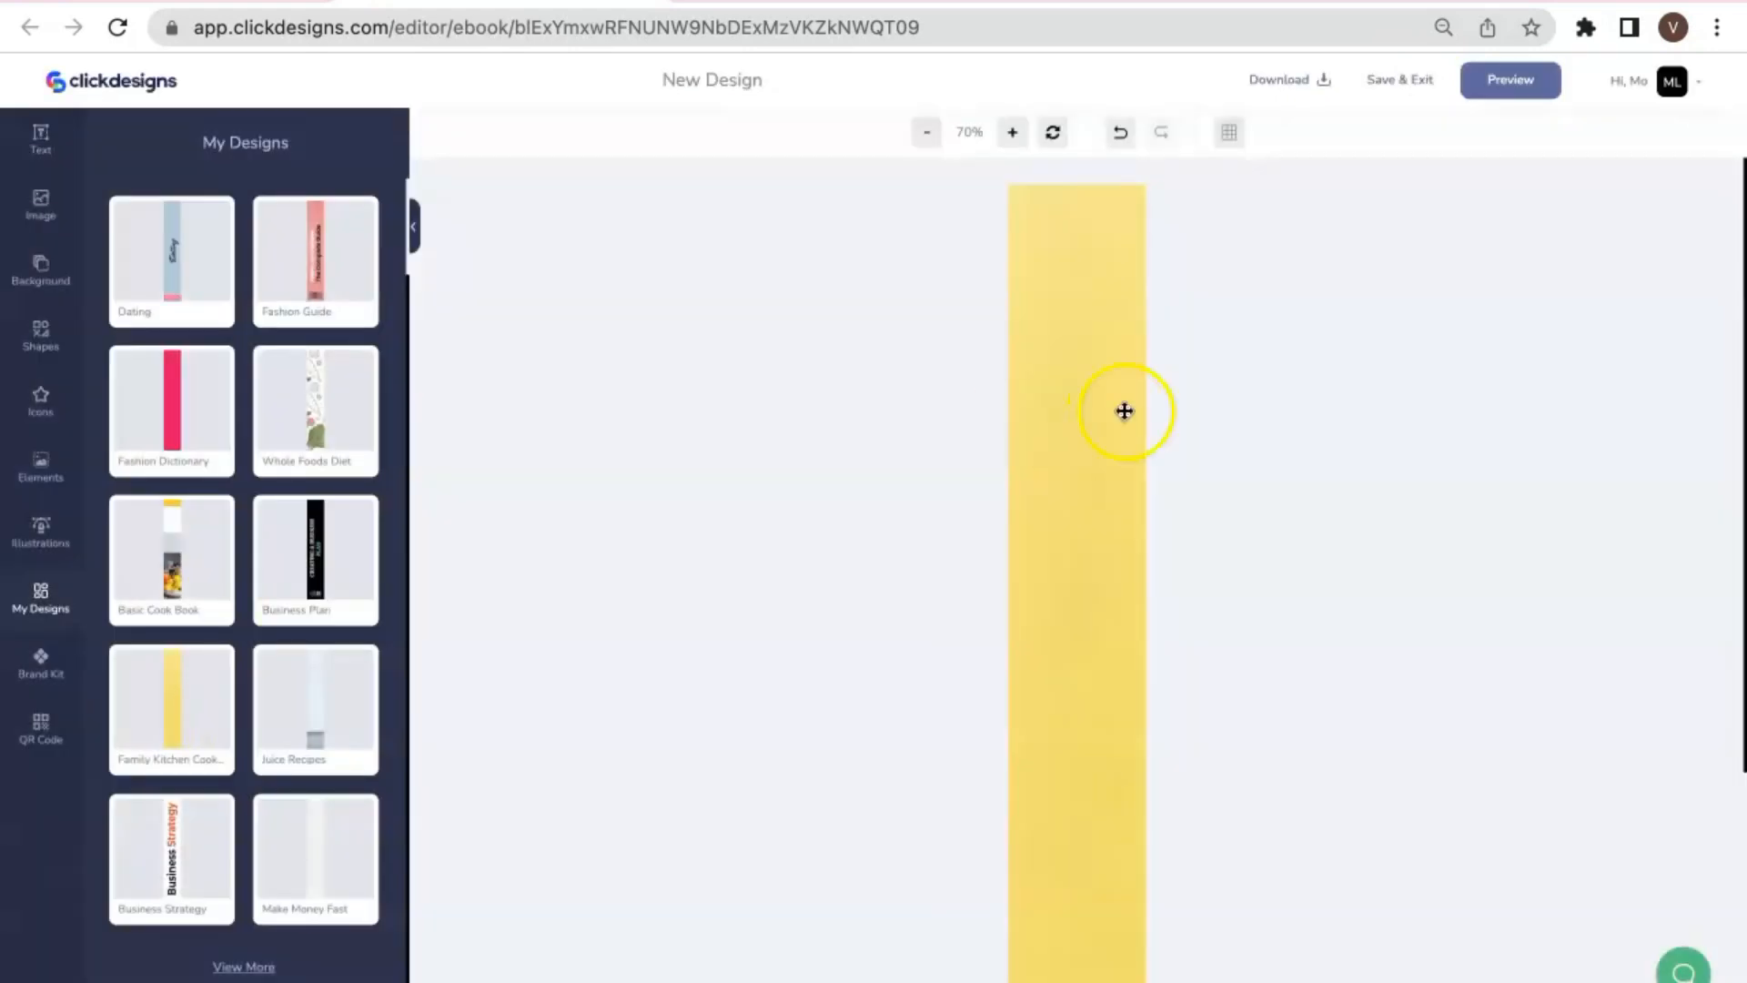
Step: Preview the cookbook design on the 3D box, save the mockup and return to bundle setup
click(1402, 80)
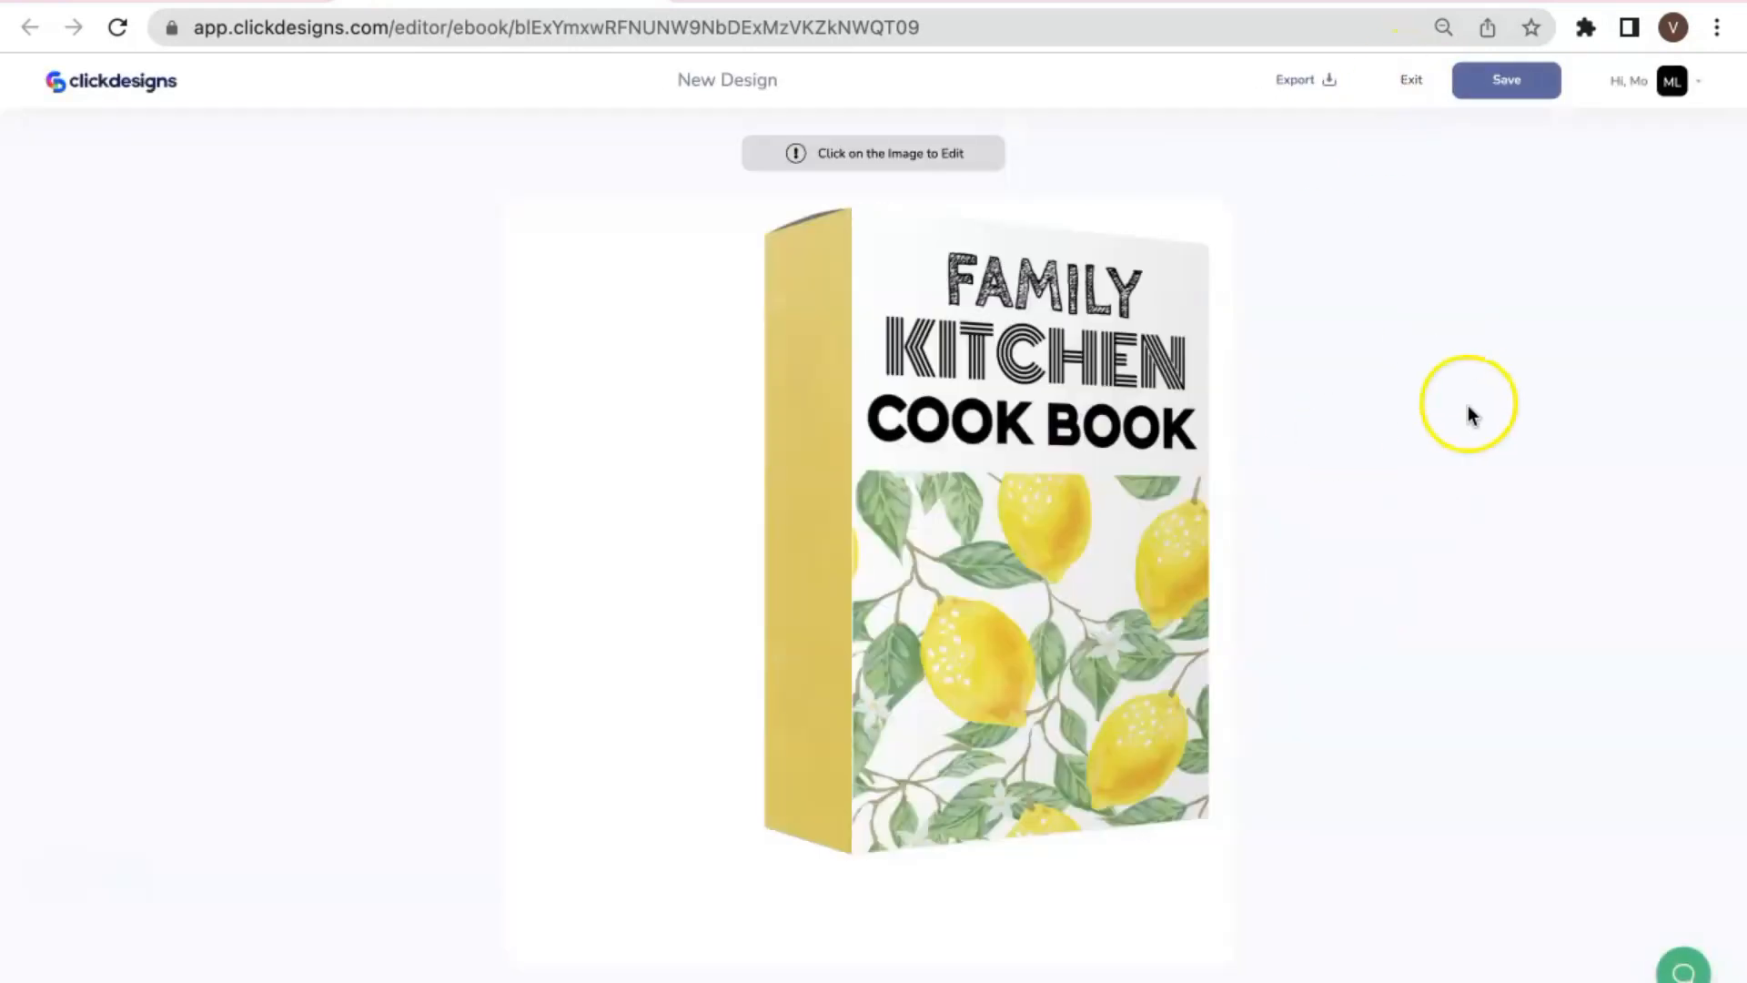
click(1544, 91)
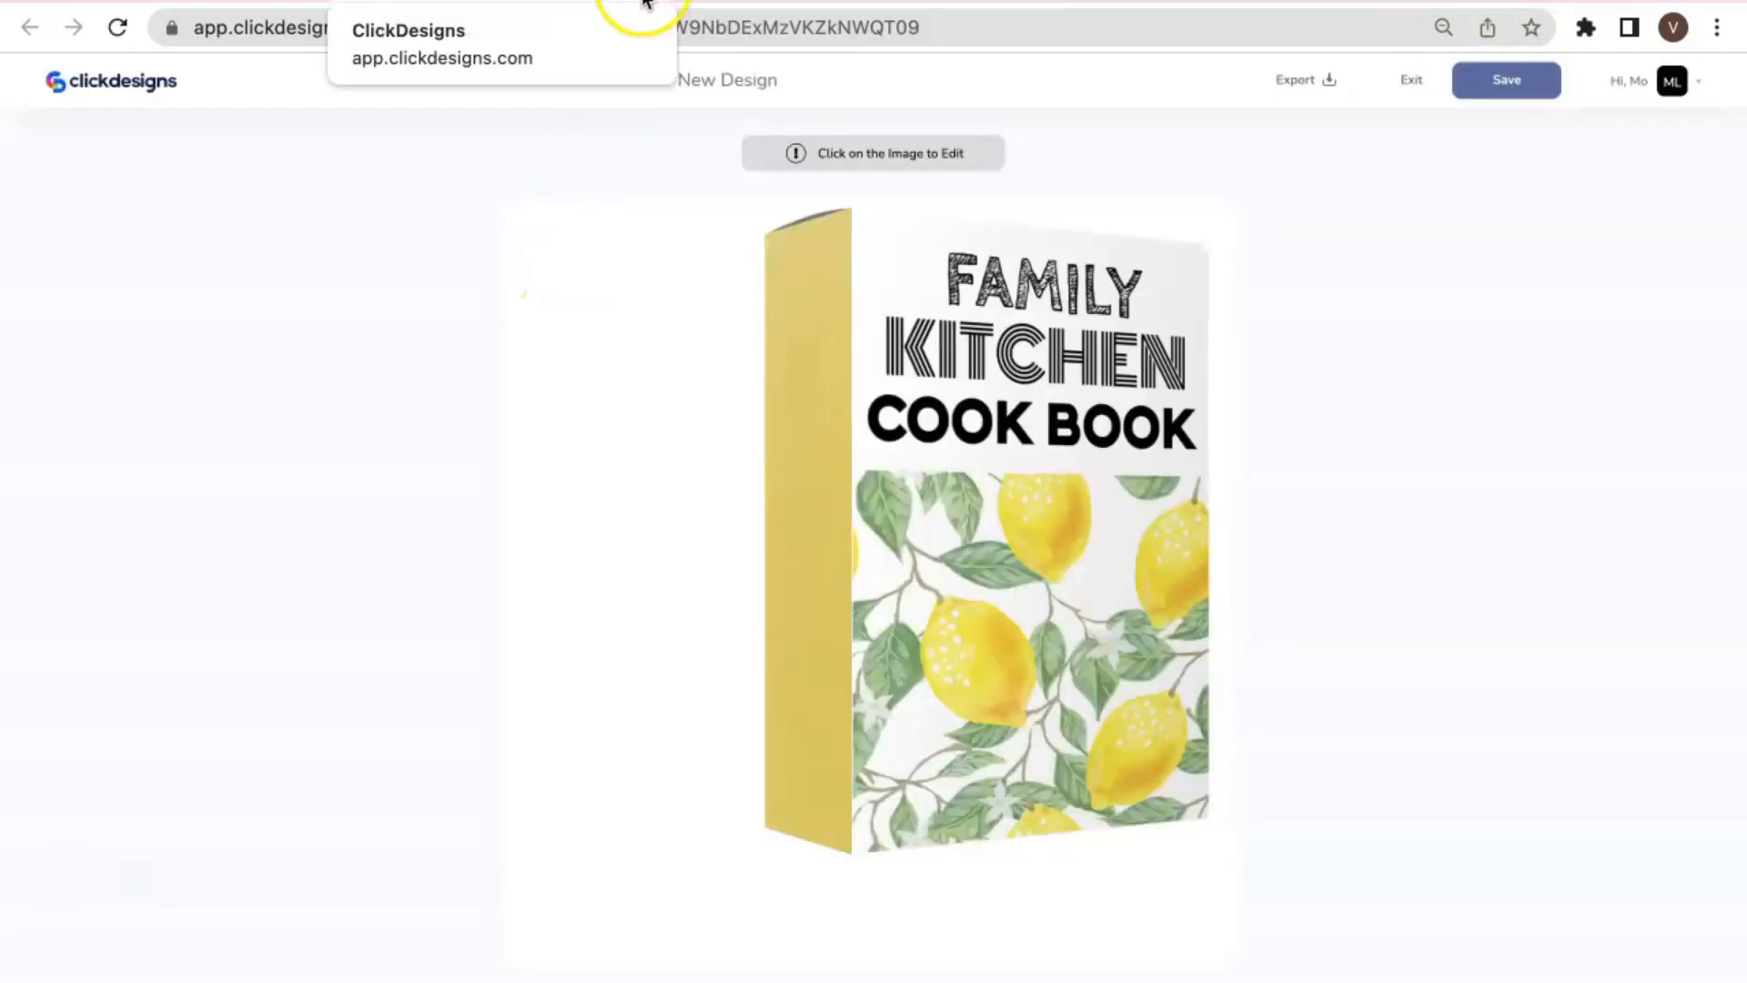
click(645, 5)
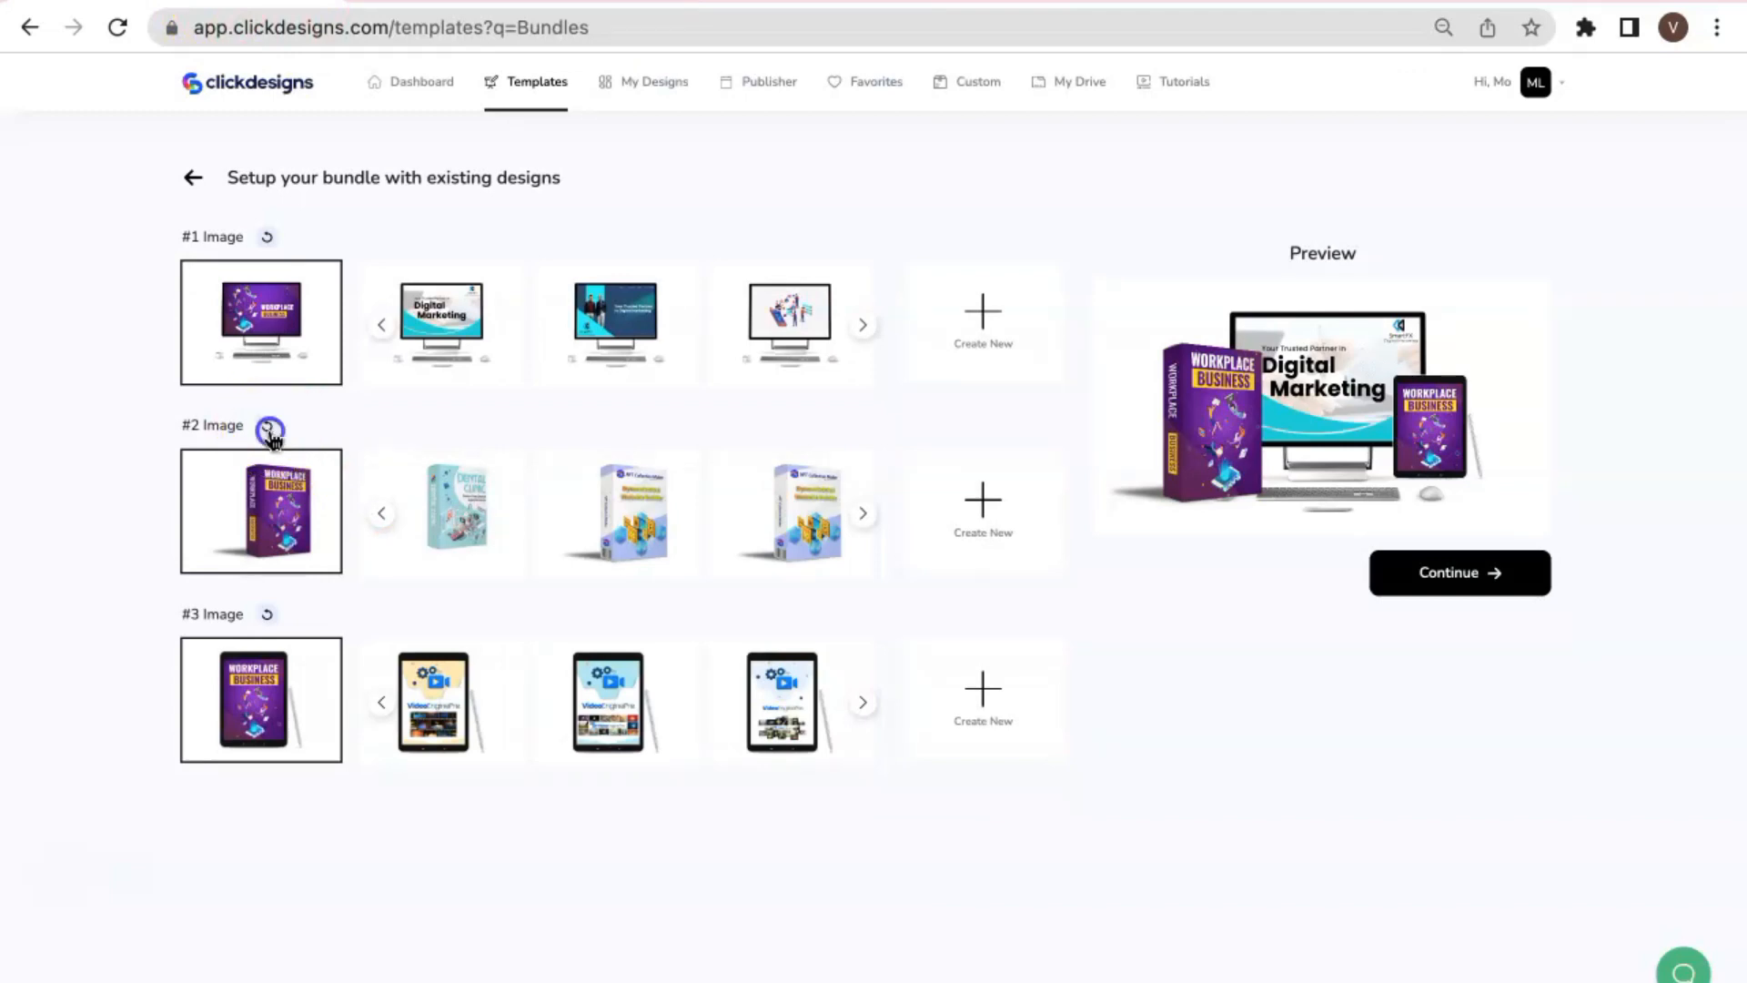
Step: Refresh the #2 Image choices and use the cookbook boxshot as the second image
click(269, 430)
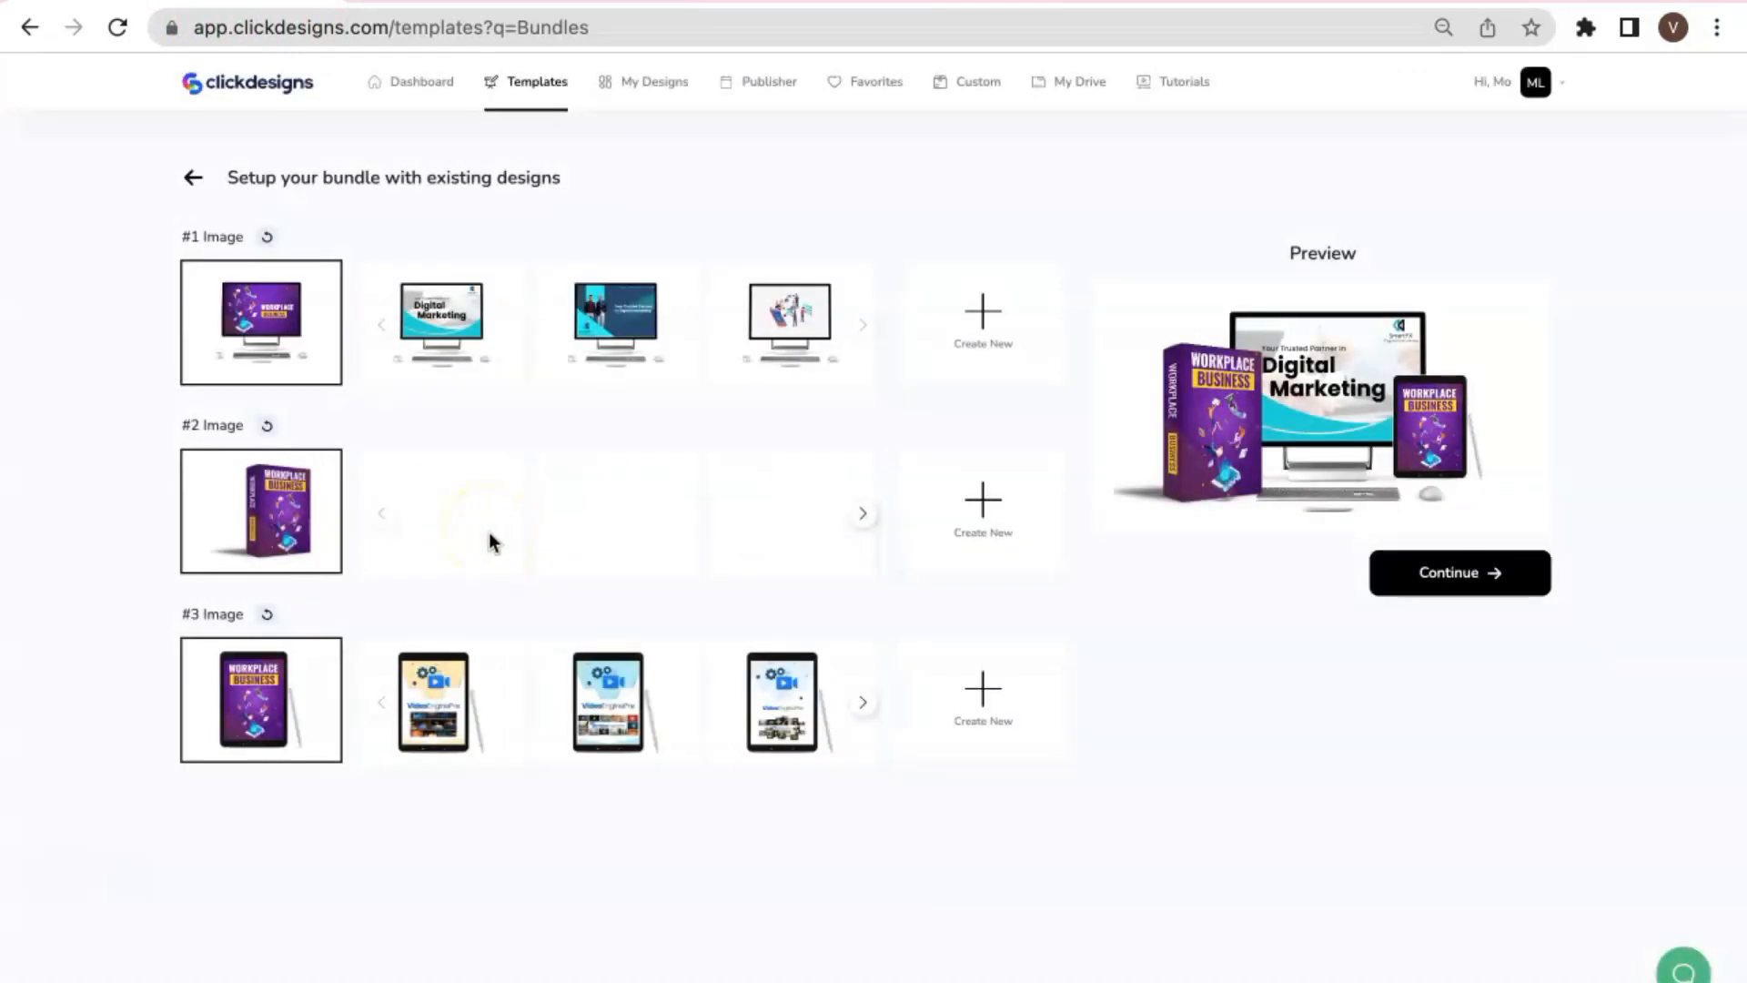
click(456, 512)
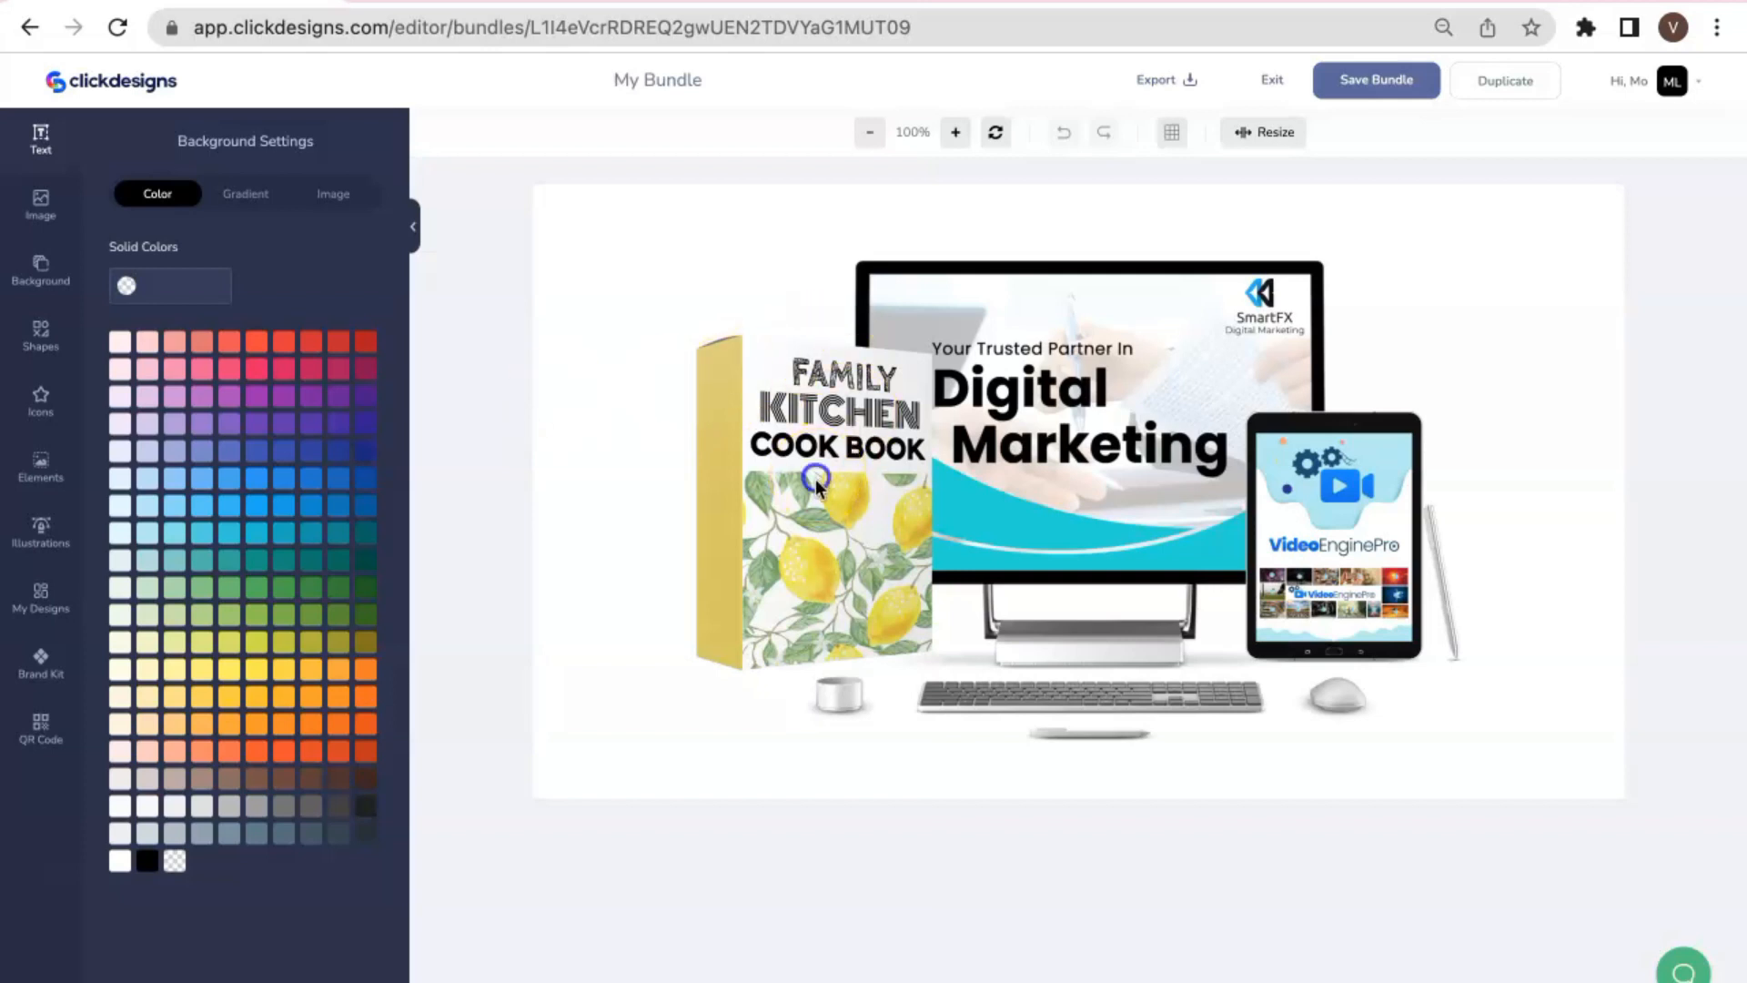
Step: Shift the cookbook box down and left and switch the background to a gradient
drag(819, 471, 711, 584)
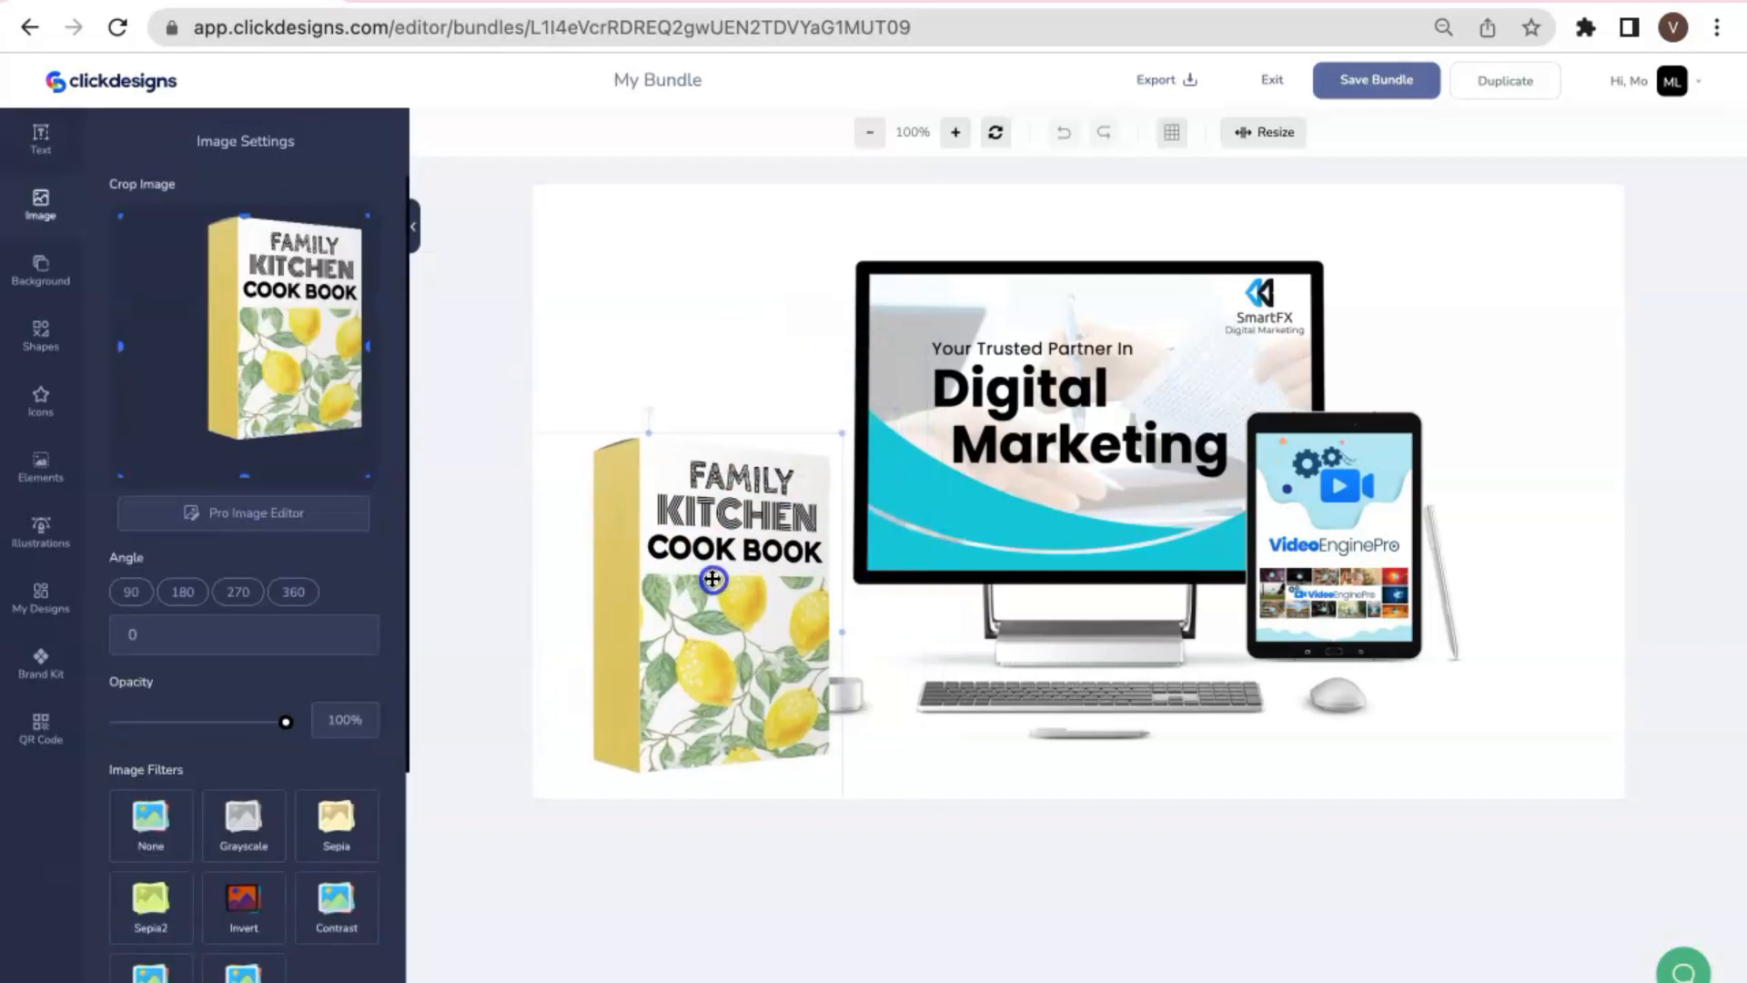
click(578, 219)
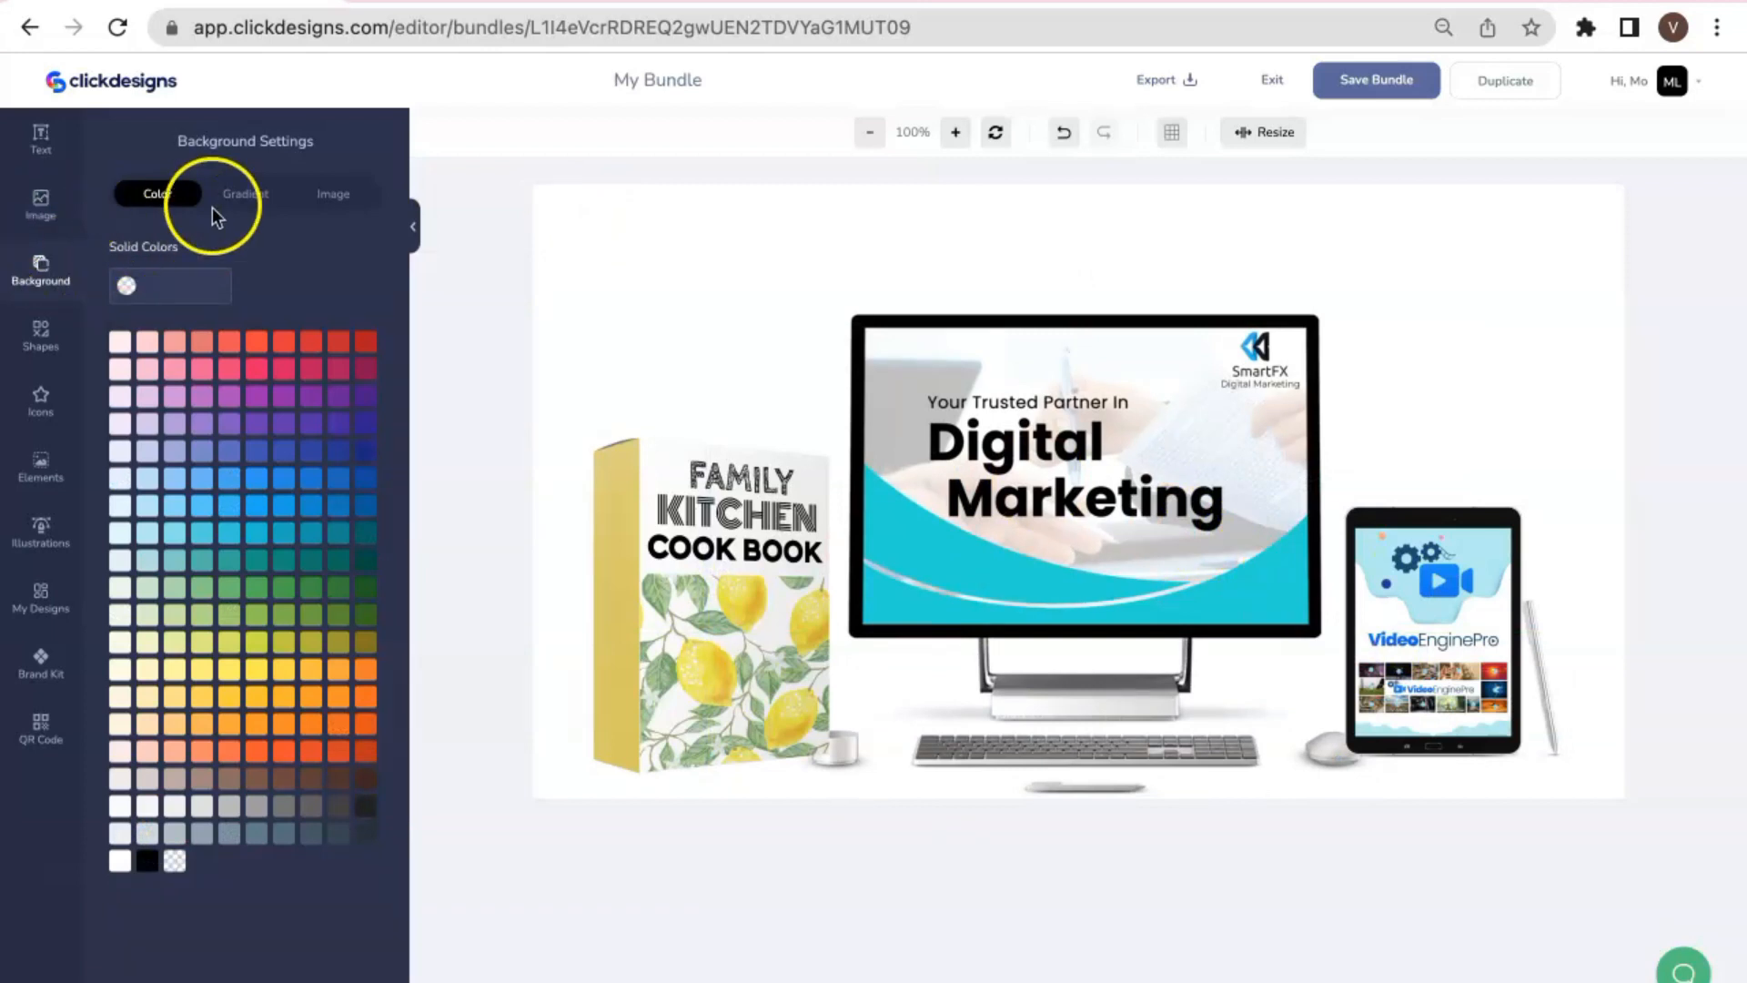
click(246, 193)
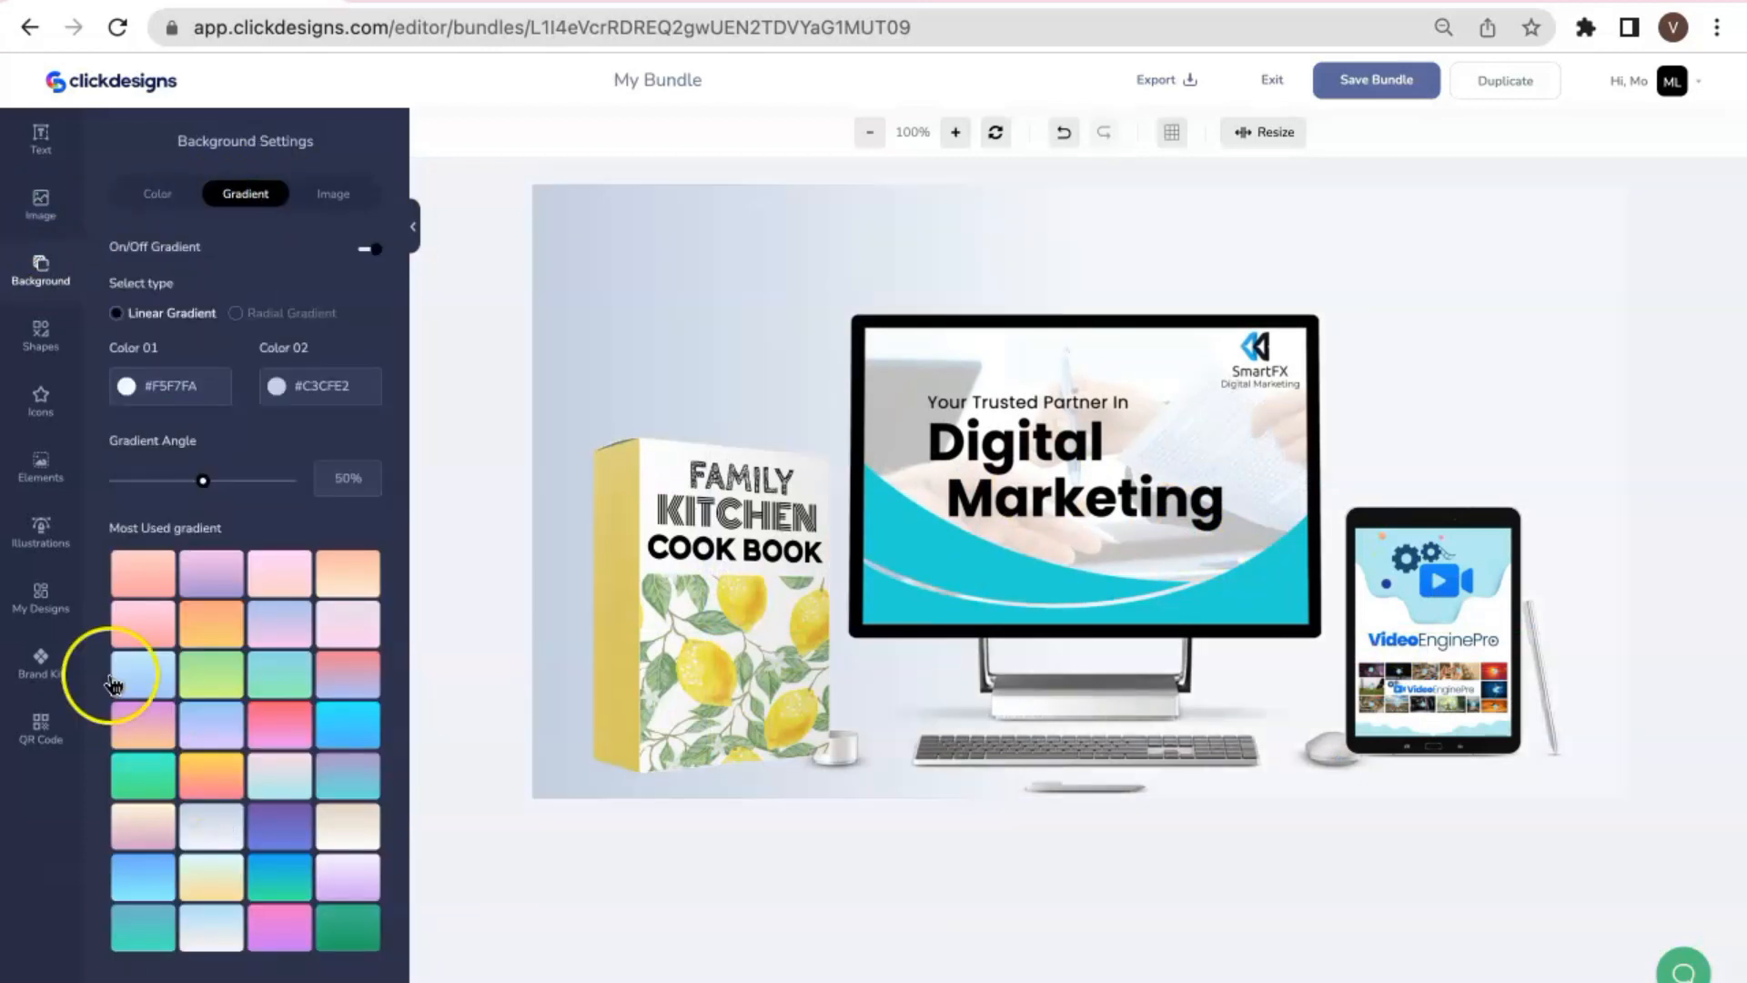
Step: Add a 3D hand element from the Elements collection and save the bundle
click(40, 338)
click(39, 399)
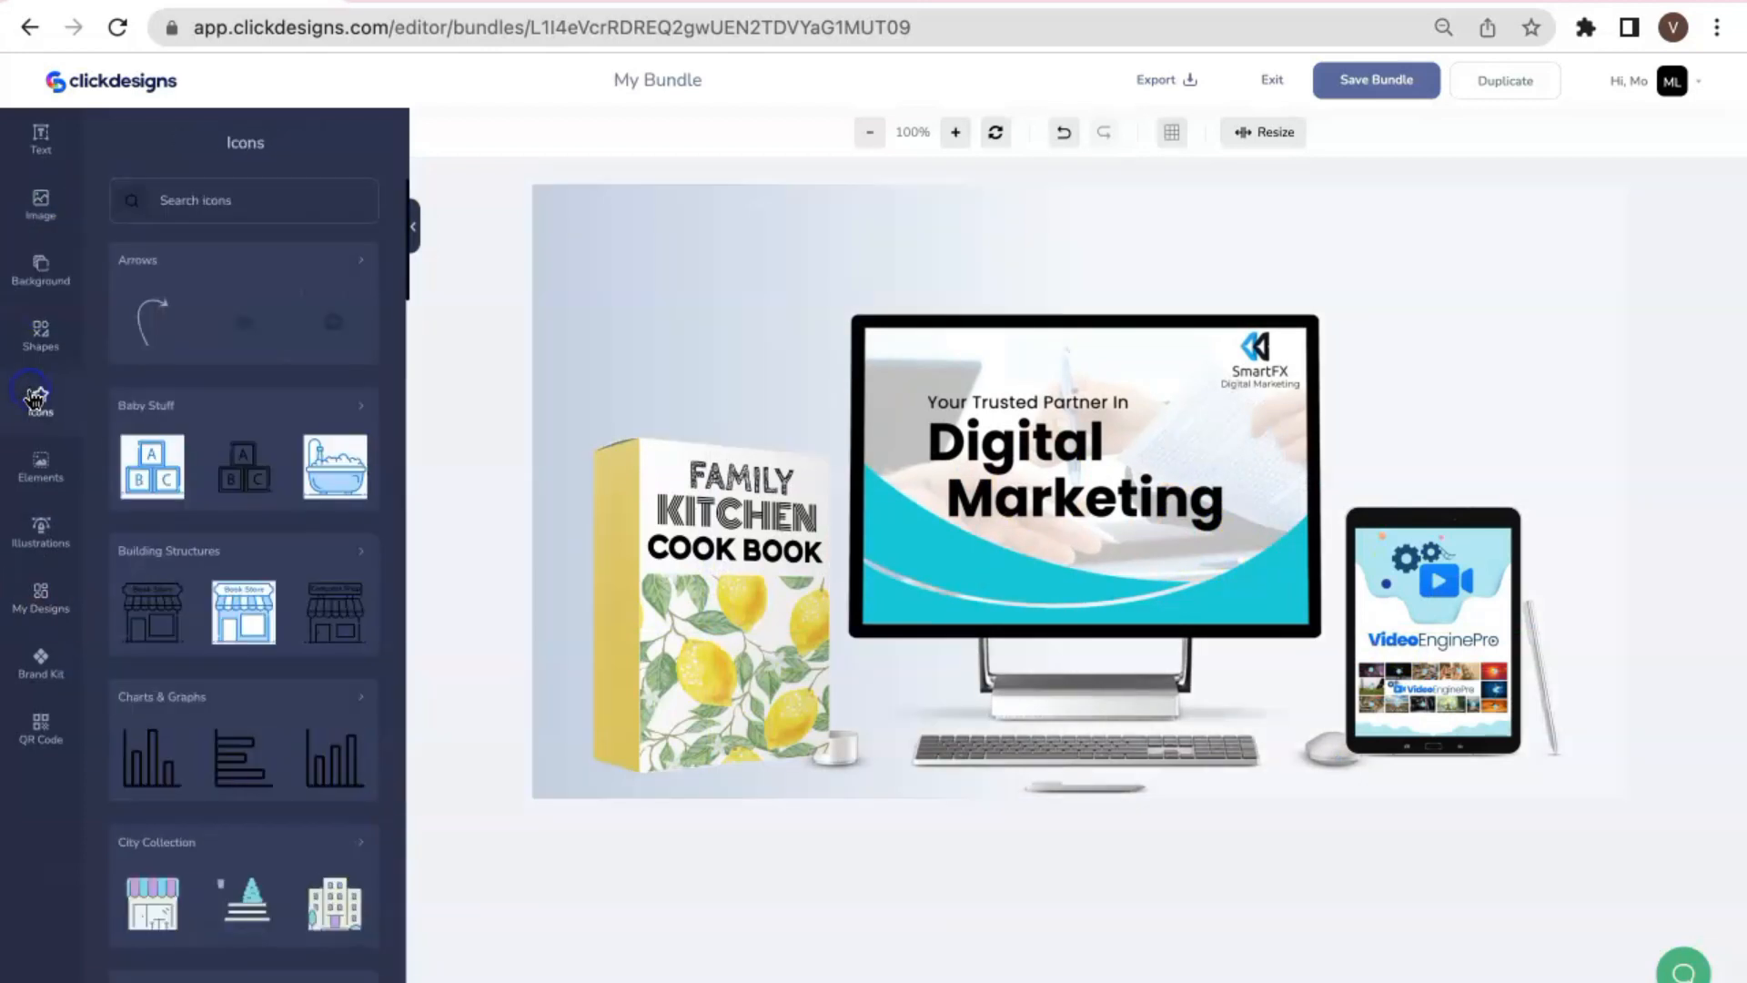
click(40, 464)
click(153, 471)
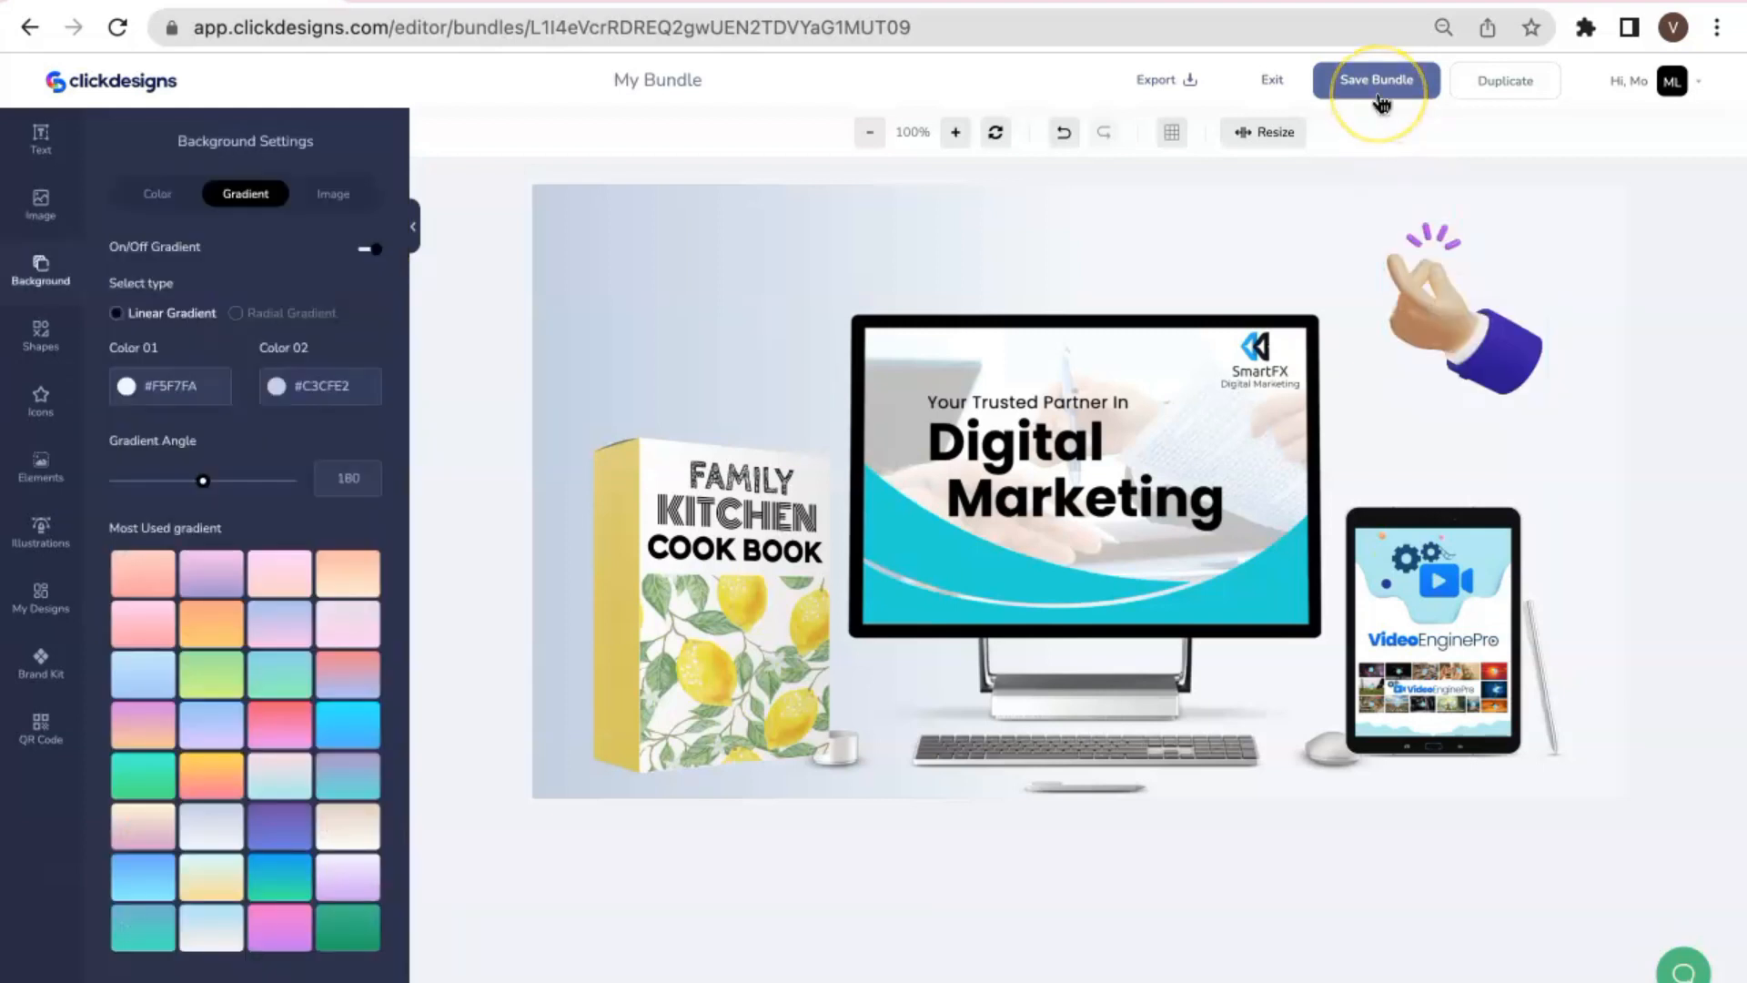
click(1376, 80)
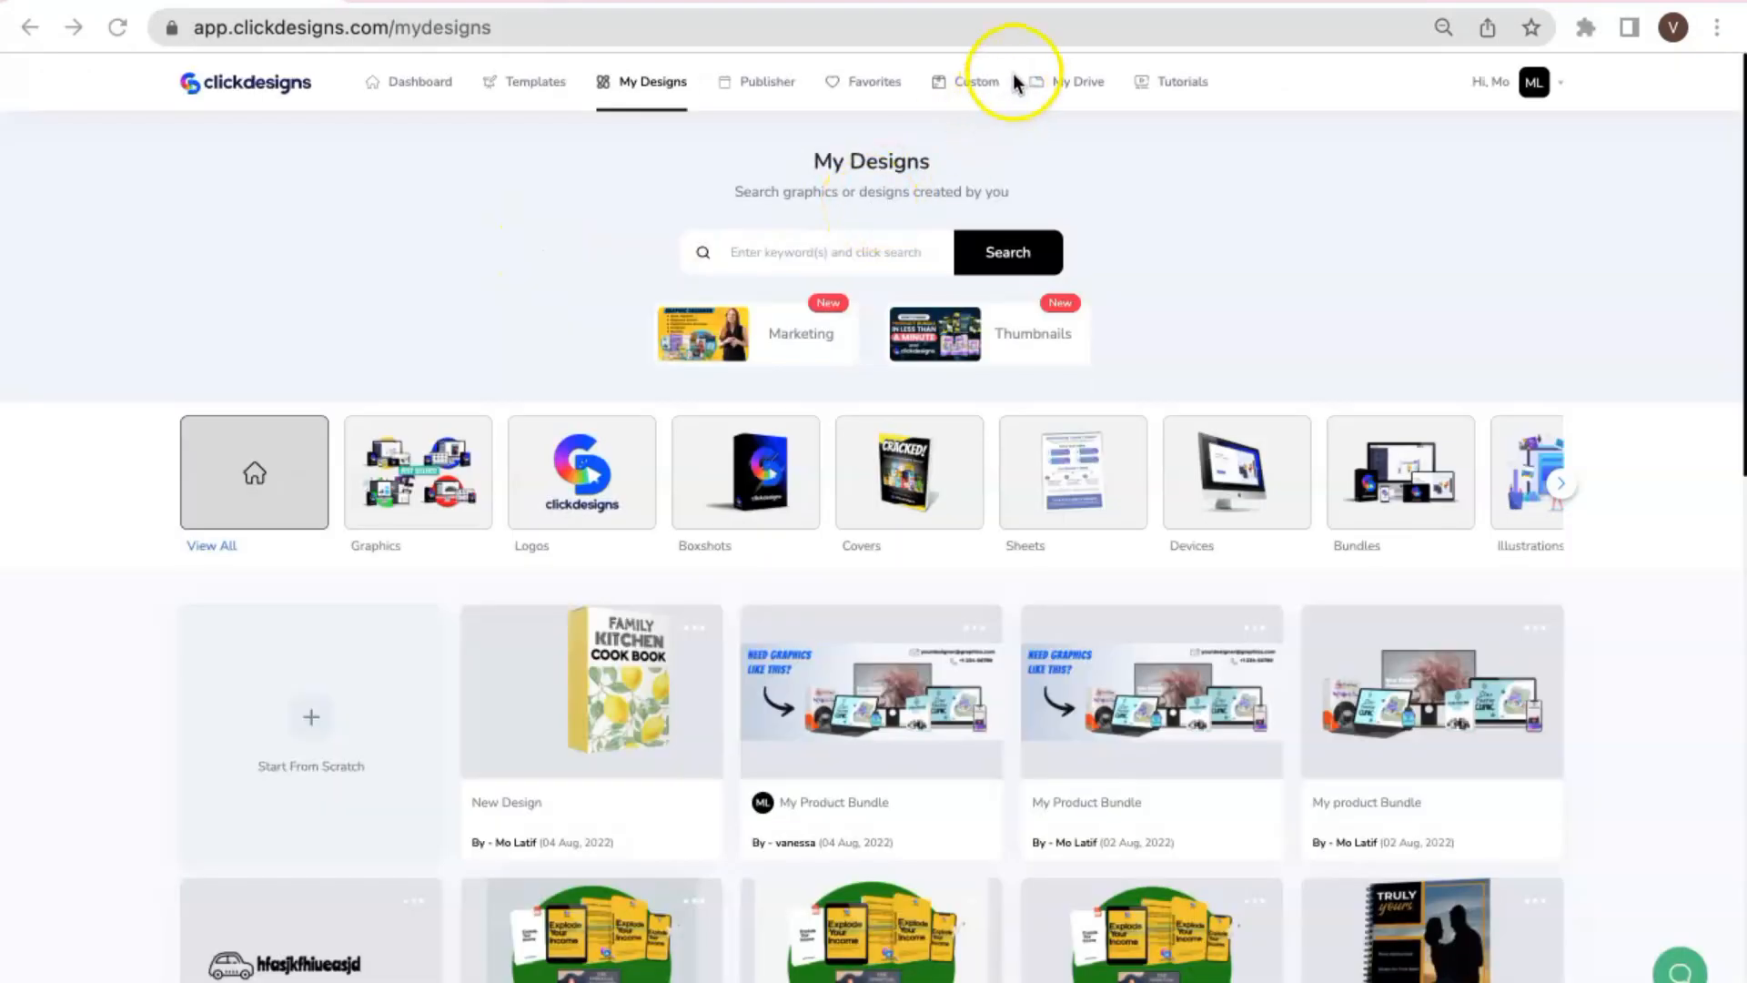
Step: Create a new custom bundle from My Custom Bundles titled My bundle 3
click(976, 85)
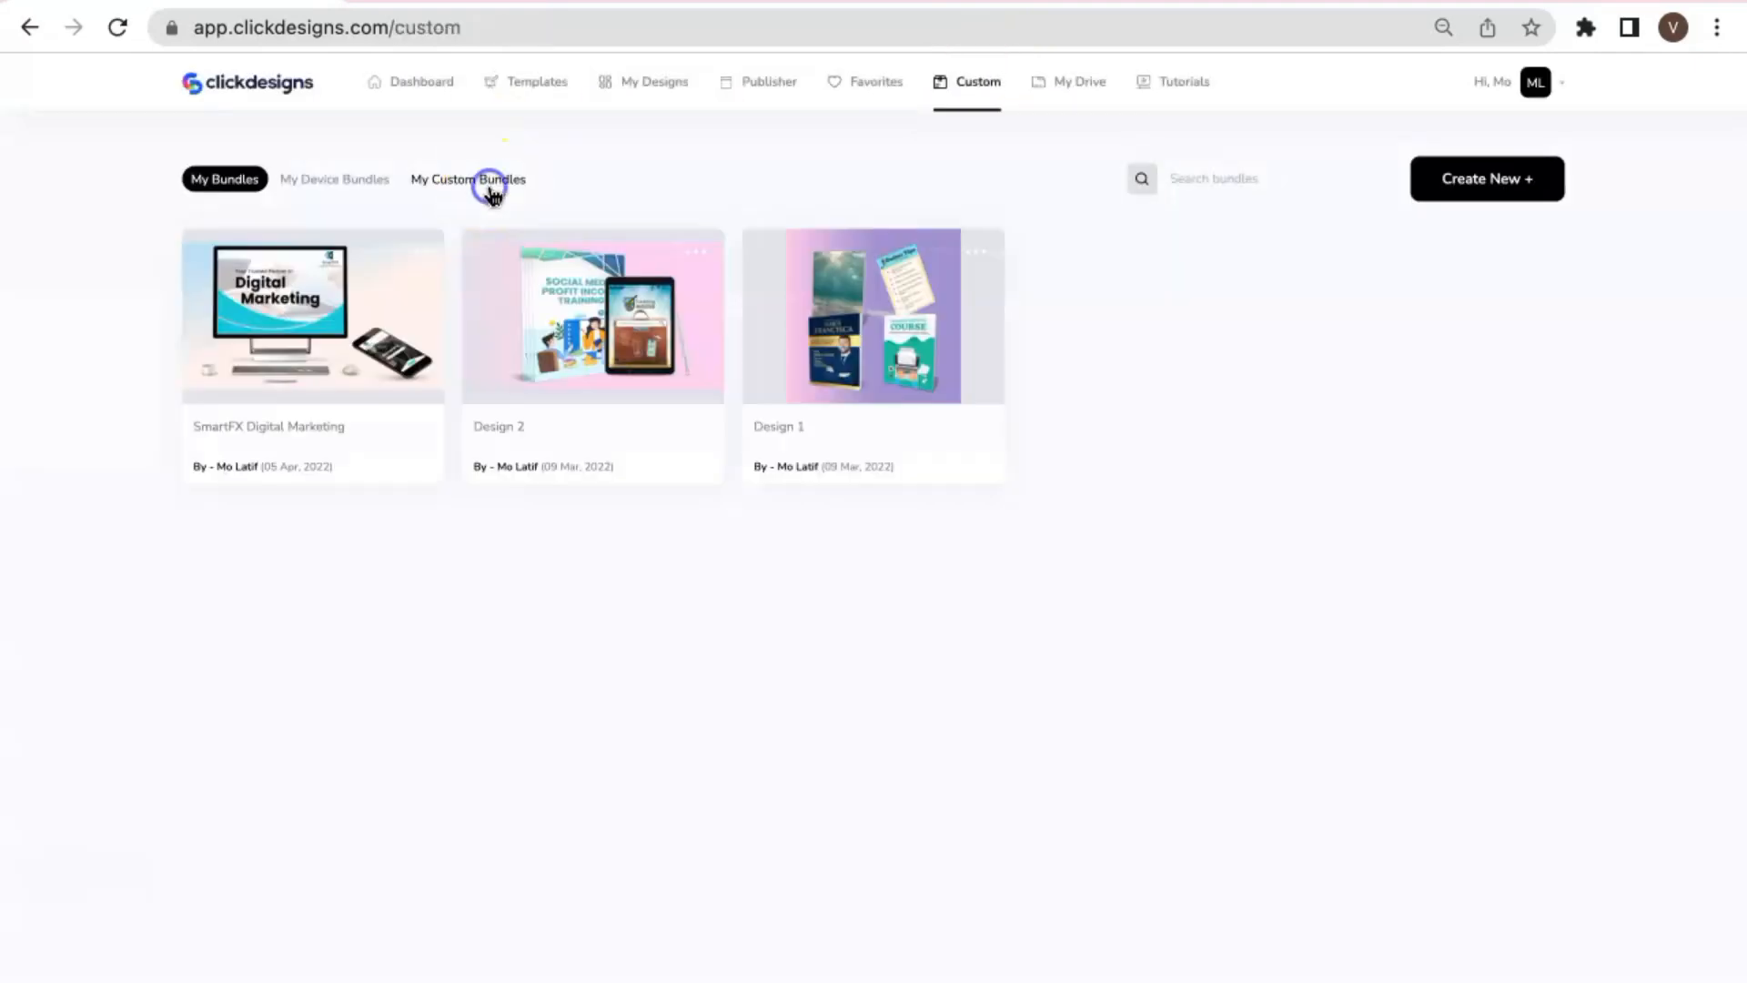
click(489, 190)
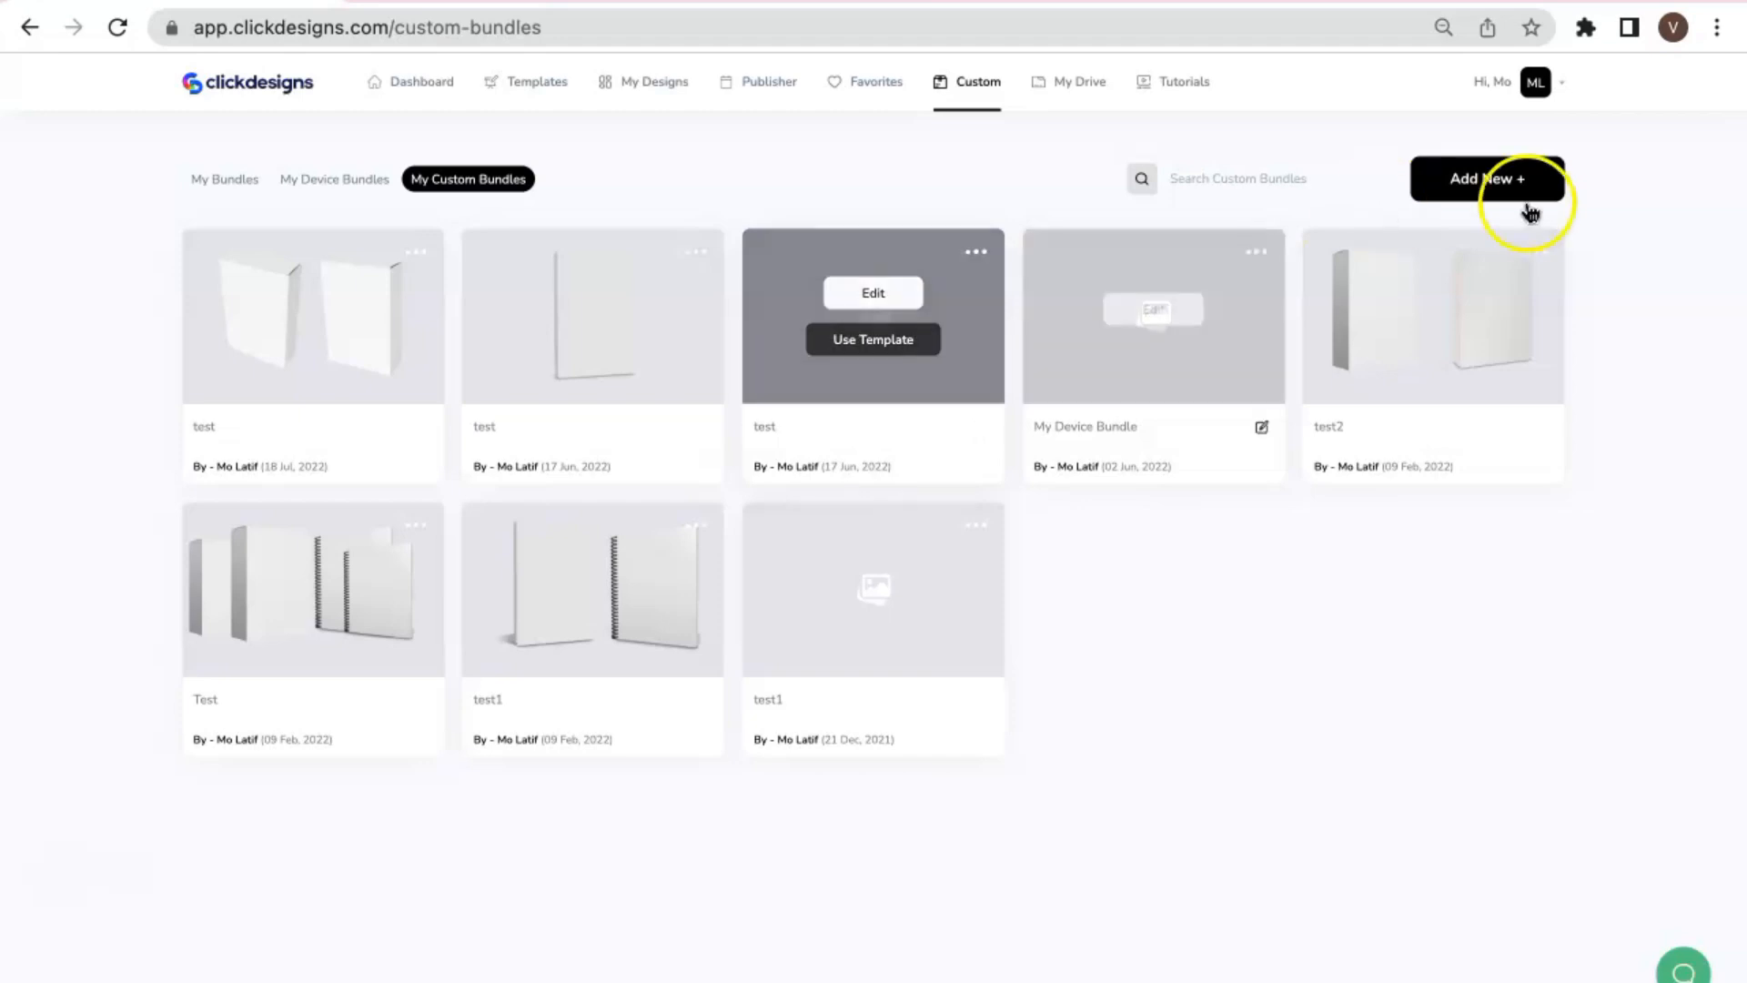
click(1487, 178)
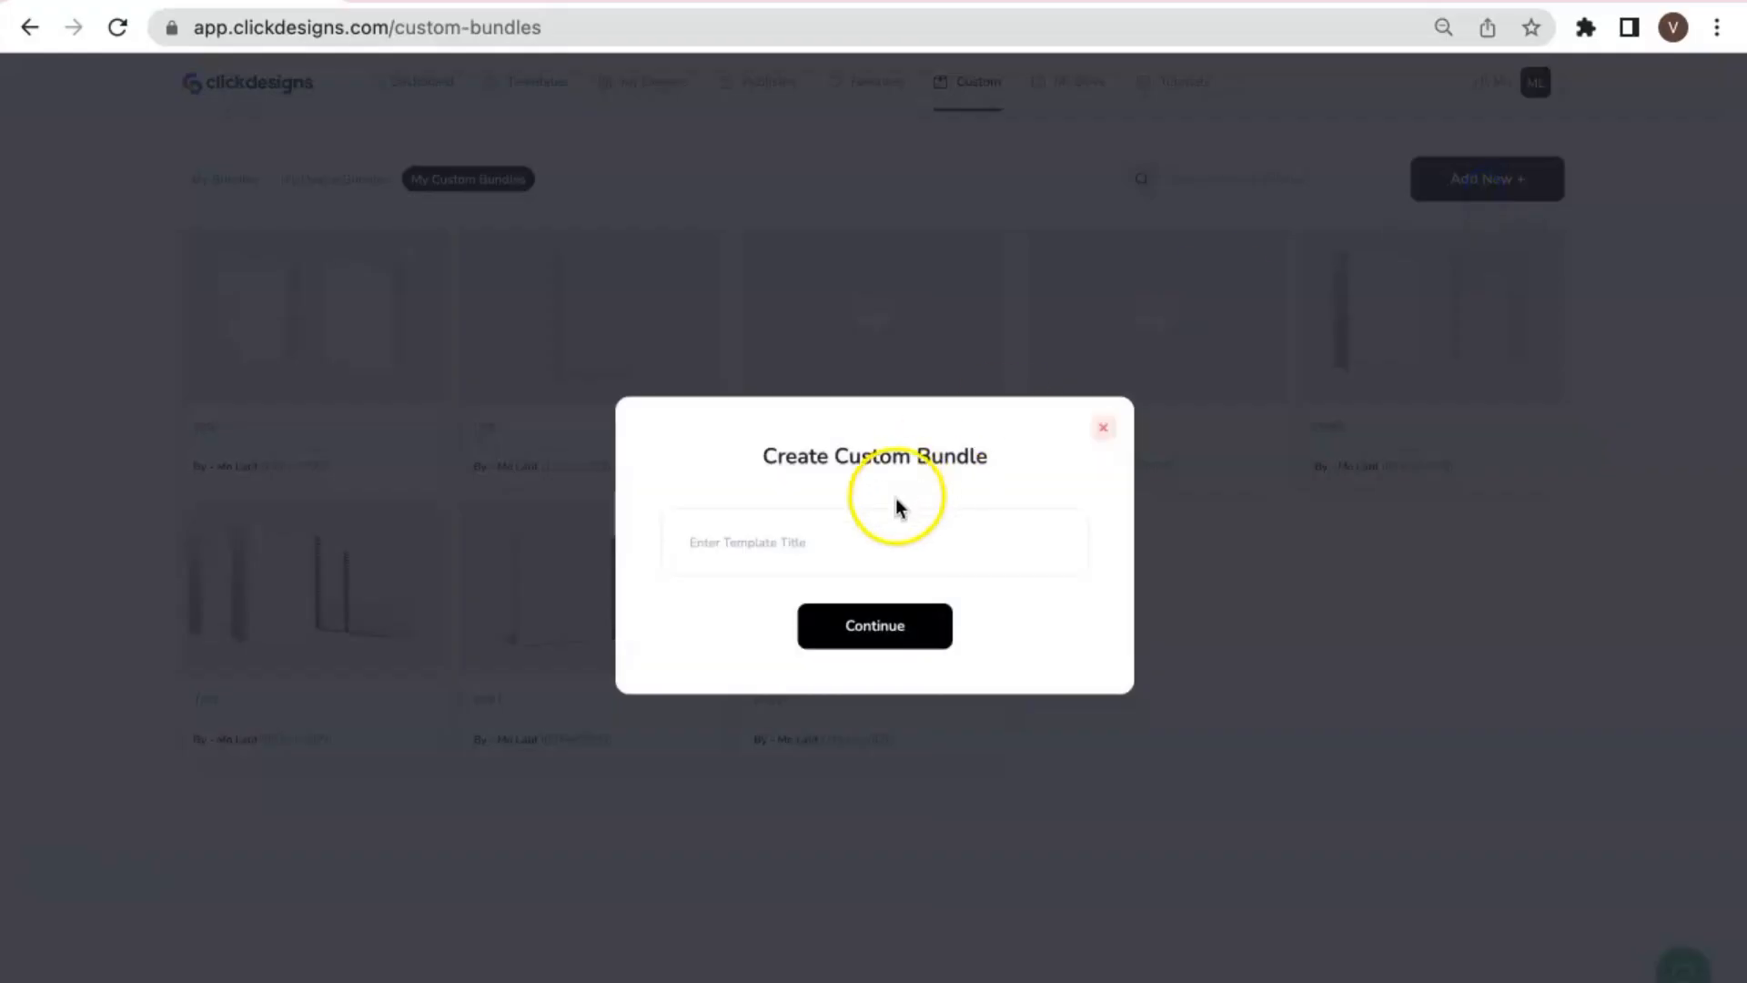
click(881, 542)
text(My bundle 3)
click(908, 629)
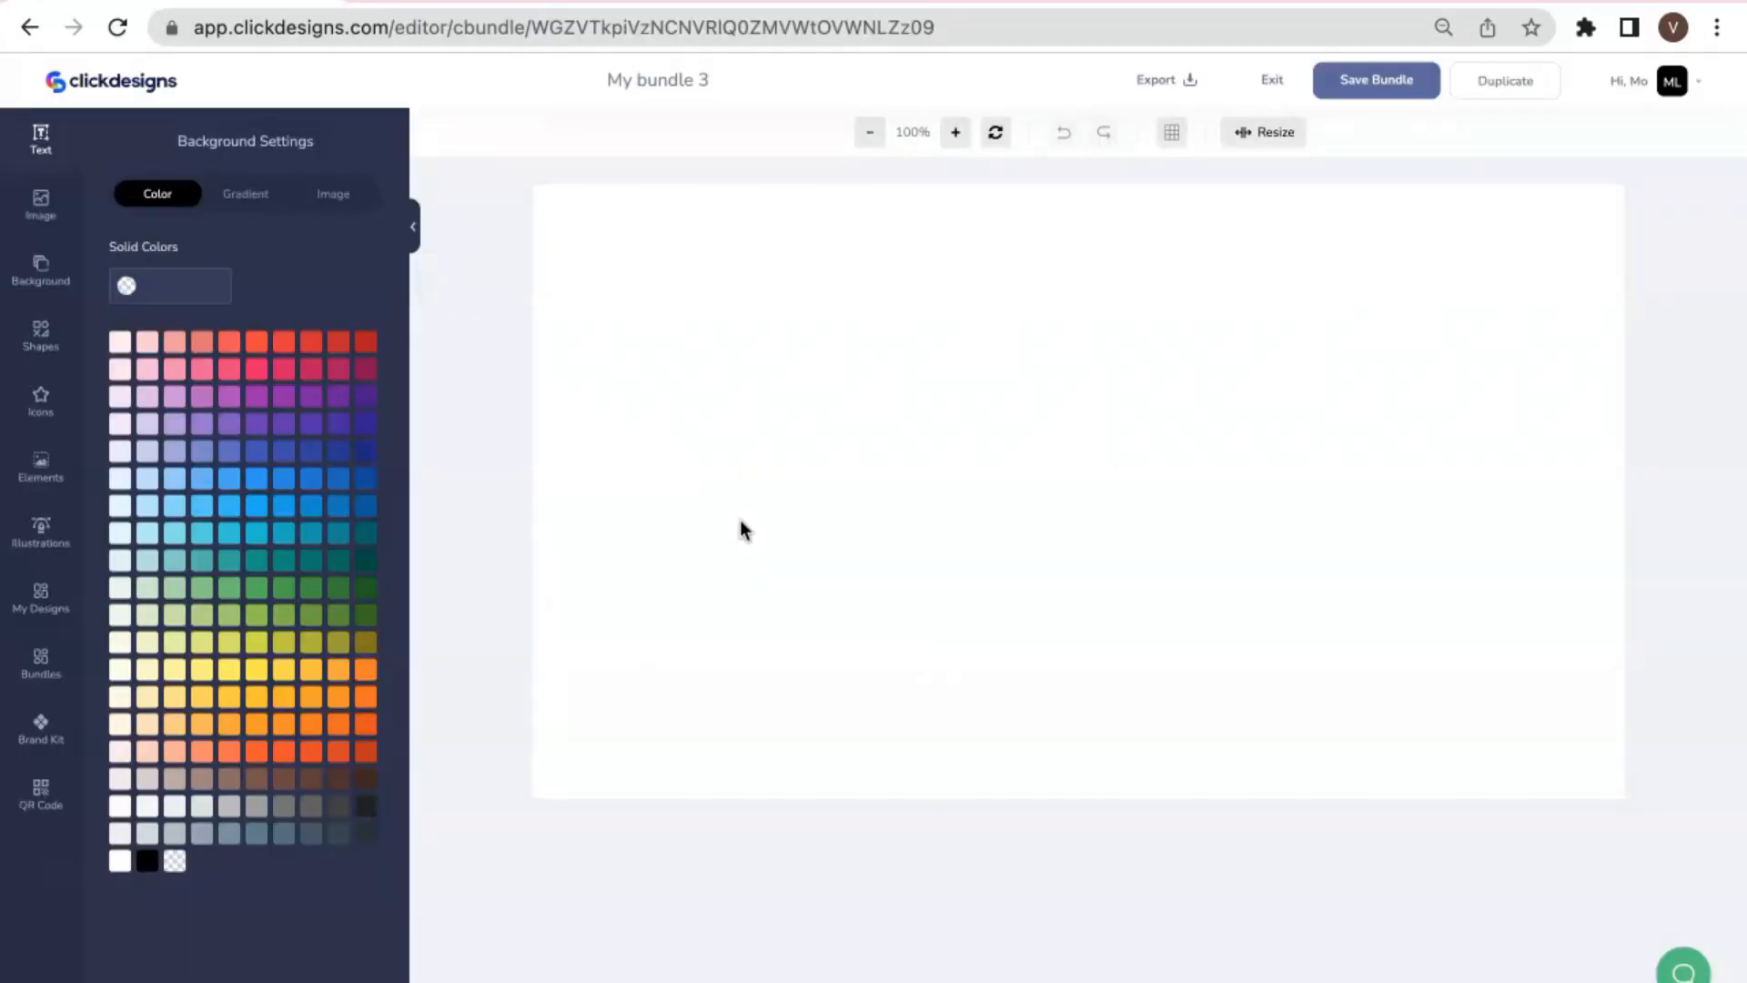
Step: Search the bundle wireframes for 'monitor' and place the iMac Pro front monitor on the canvas
click(45, 667)
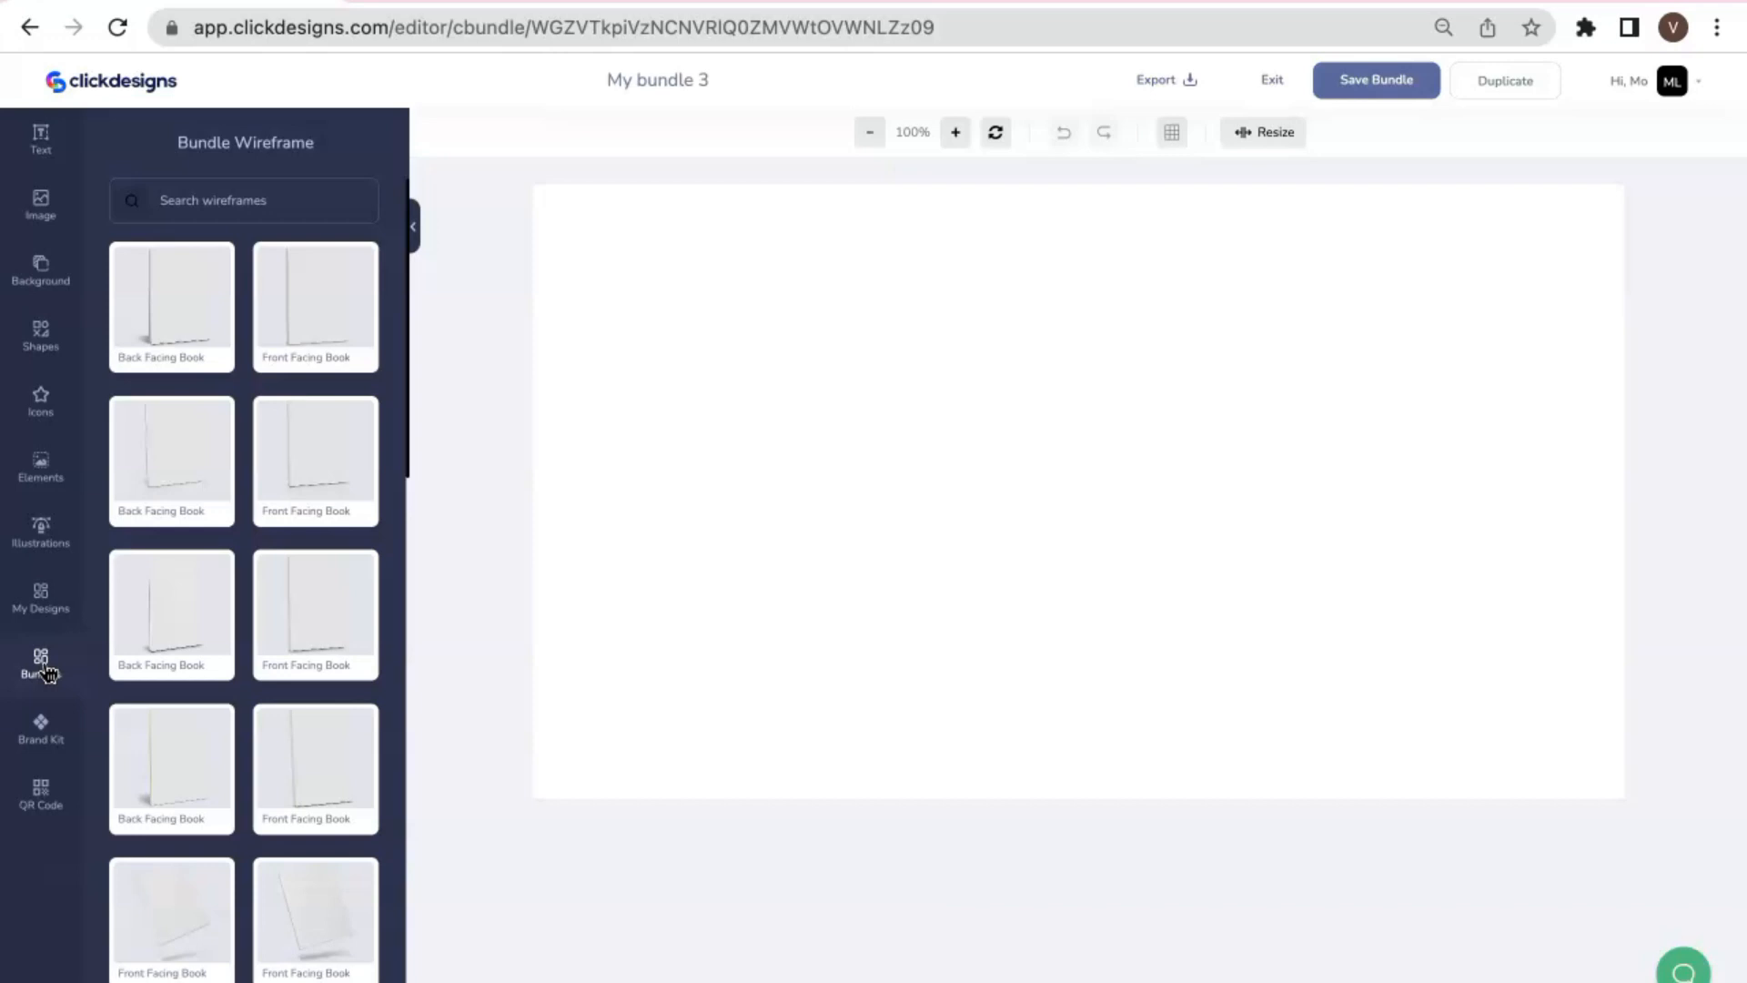
click(257, 201)
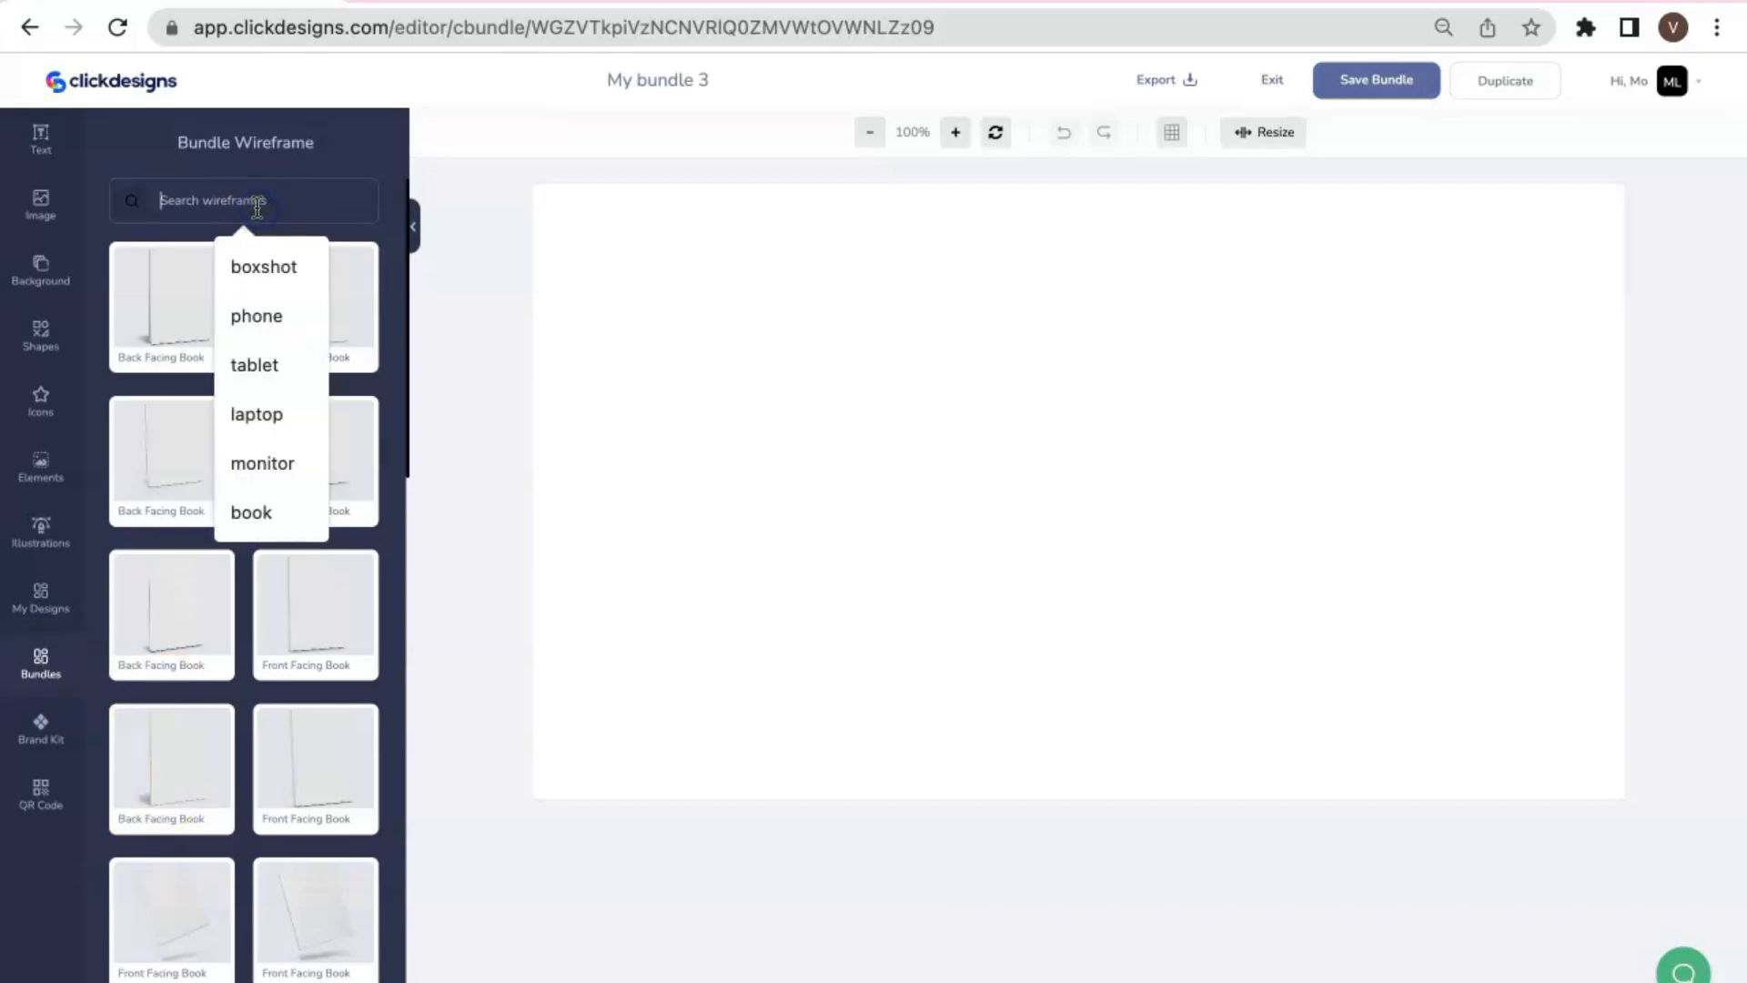
text(dev)
text(on)
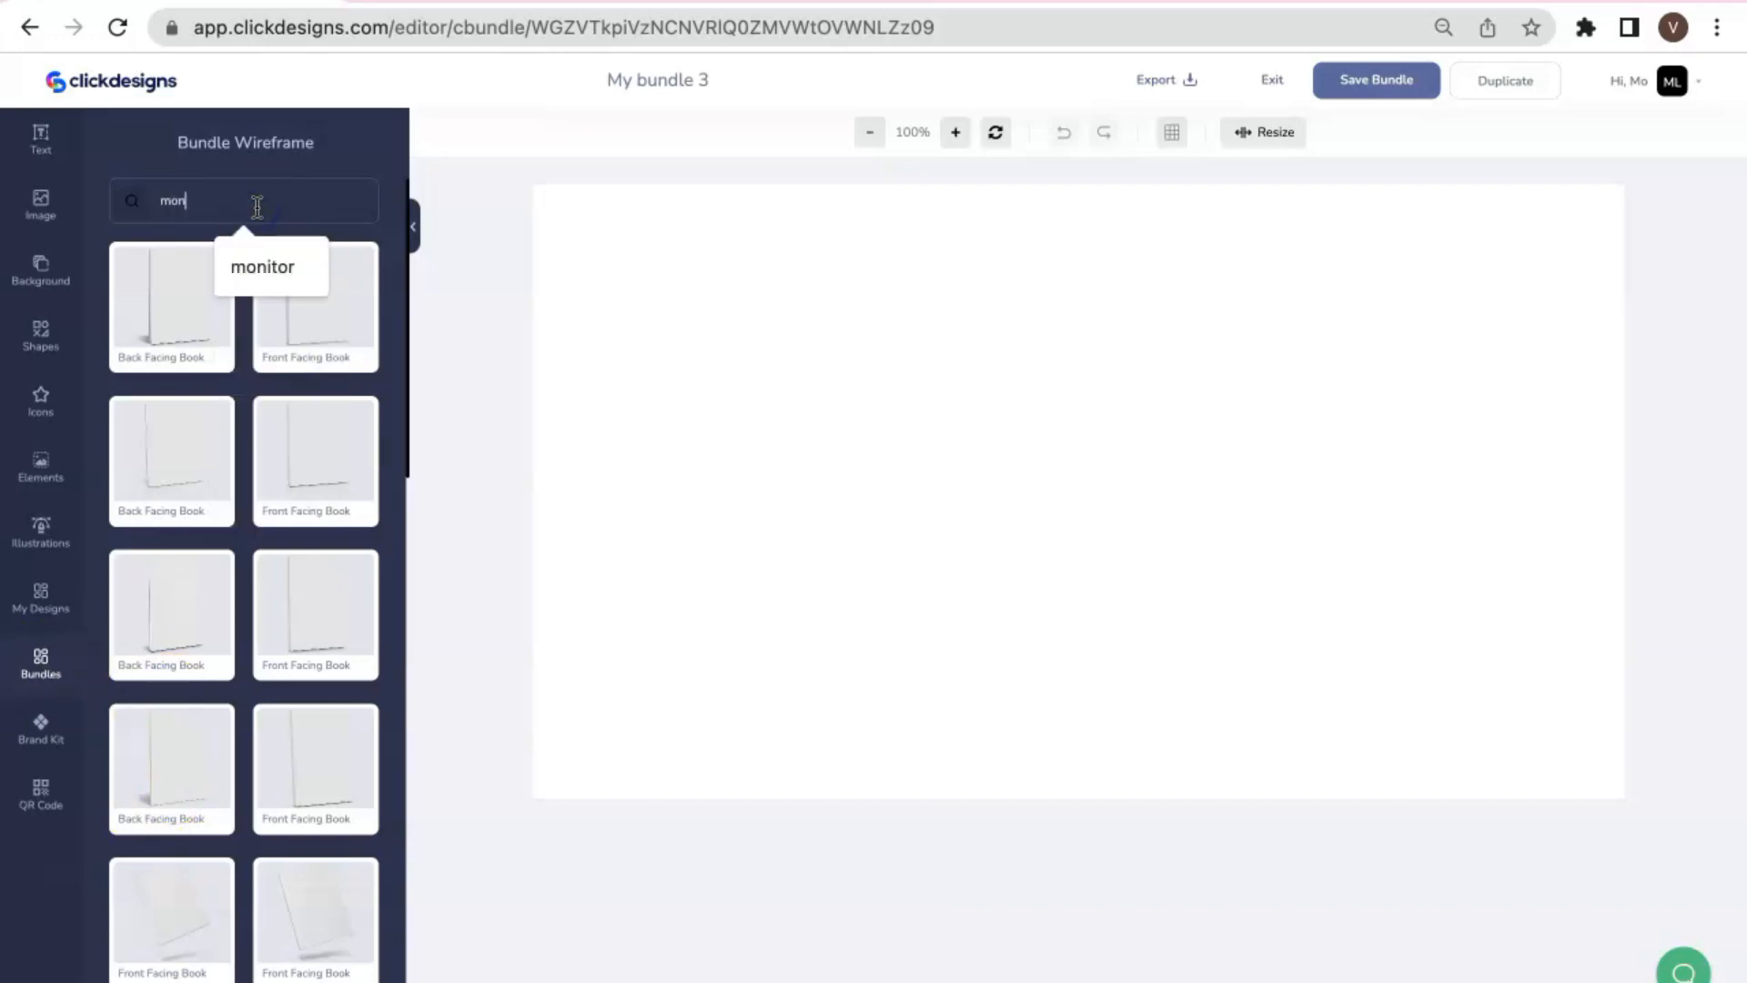
text(r)
key(Return)
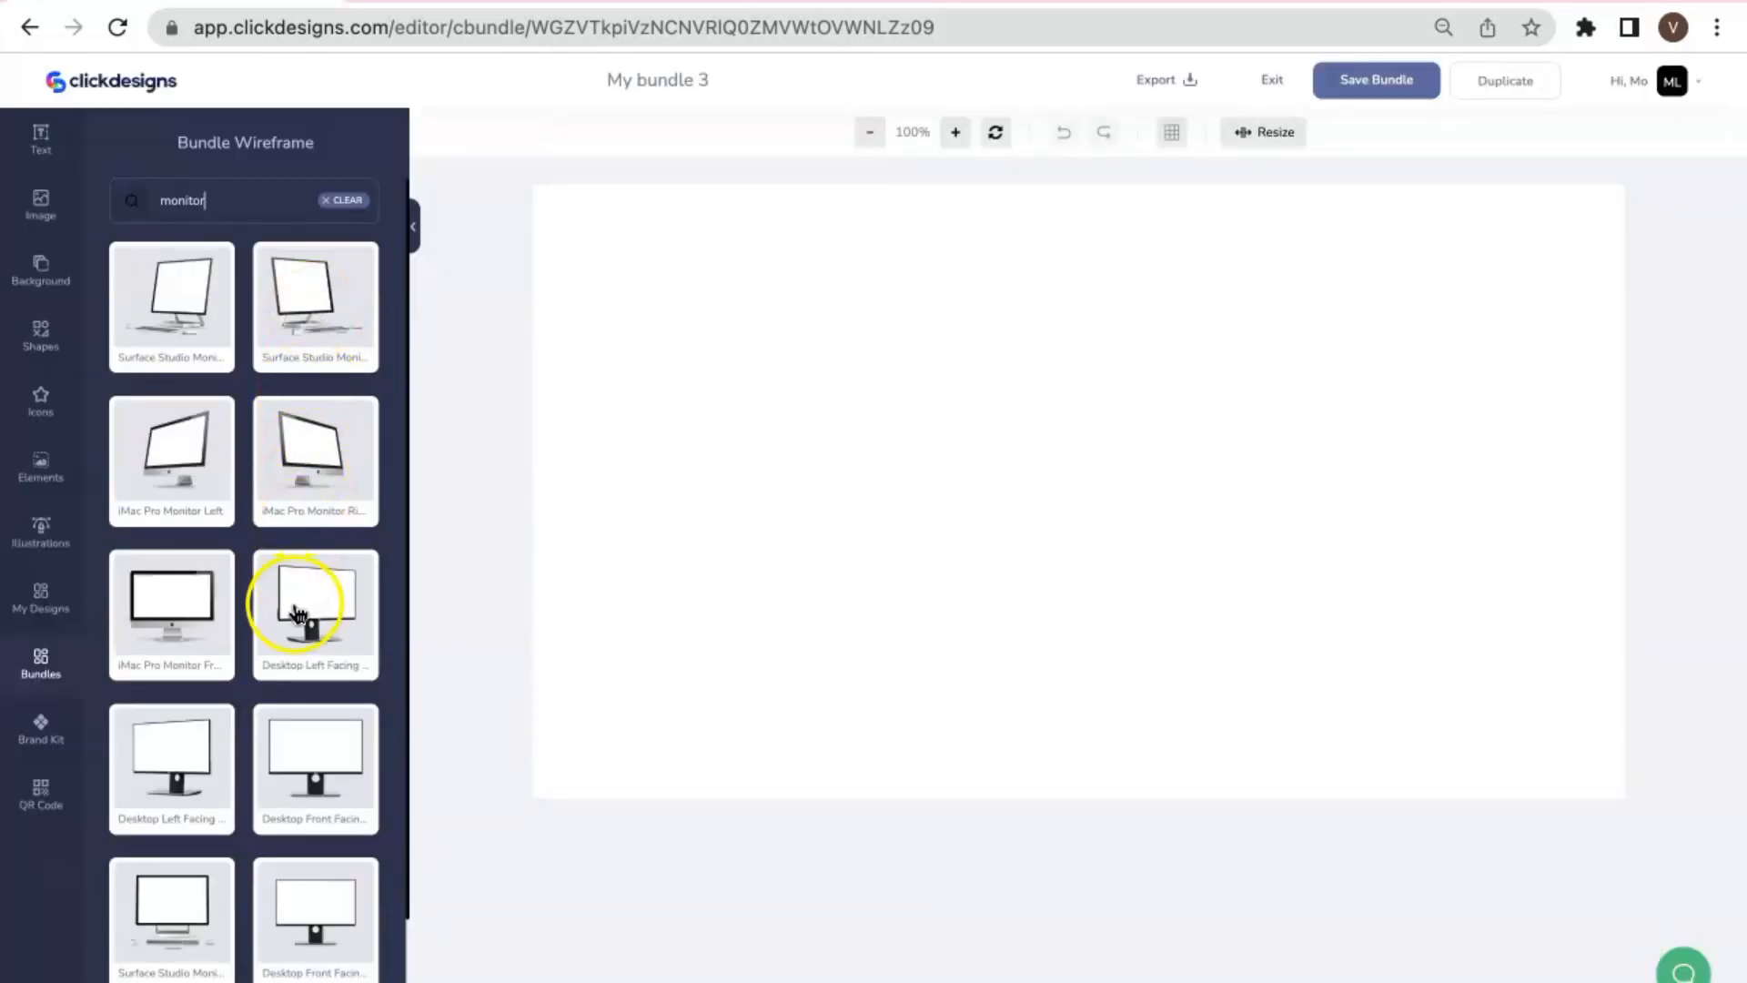
drag(170, 600, 893, 430)
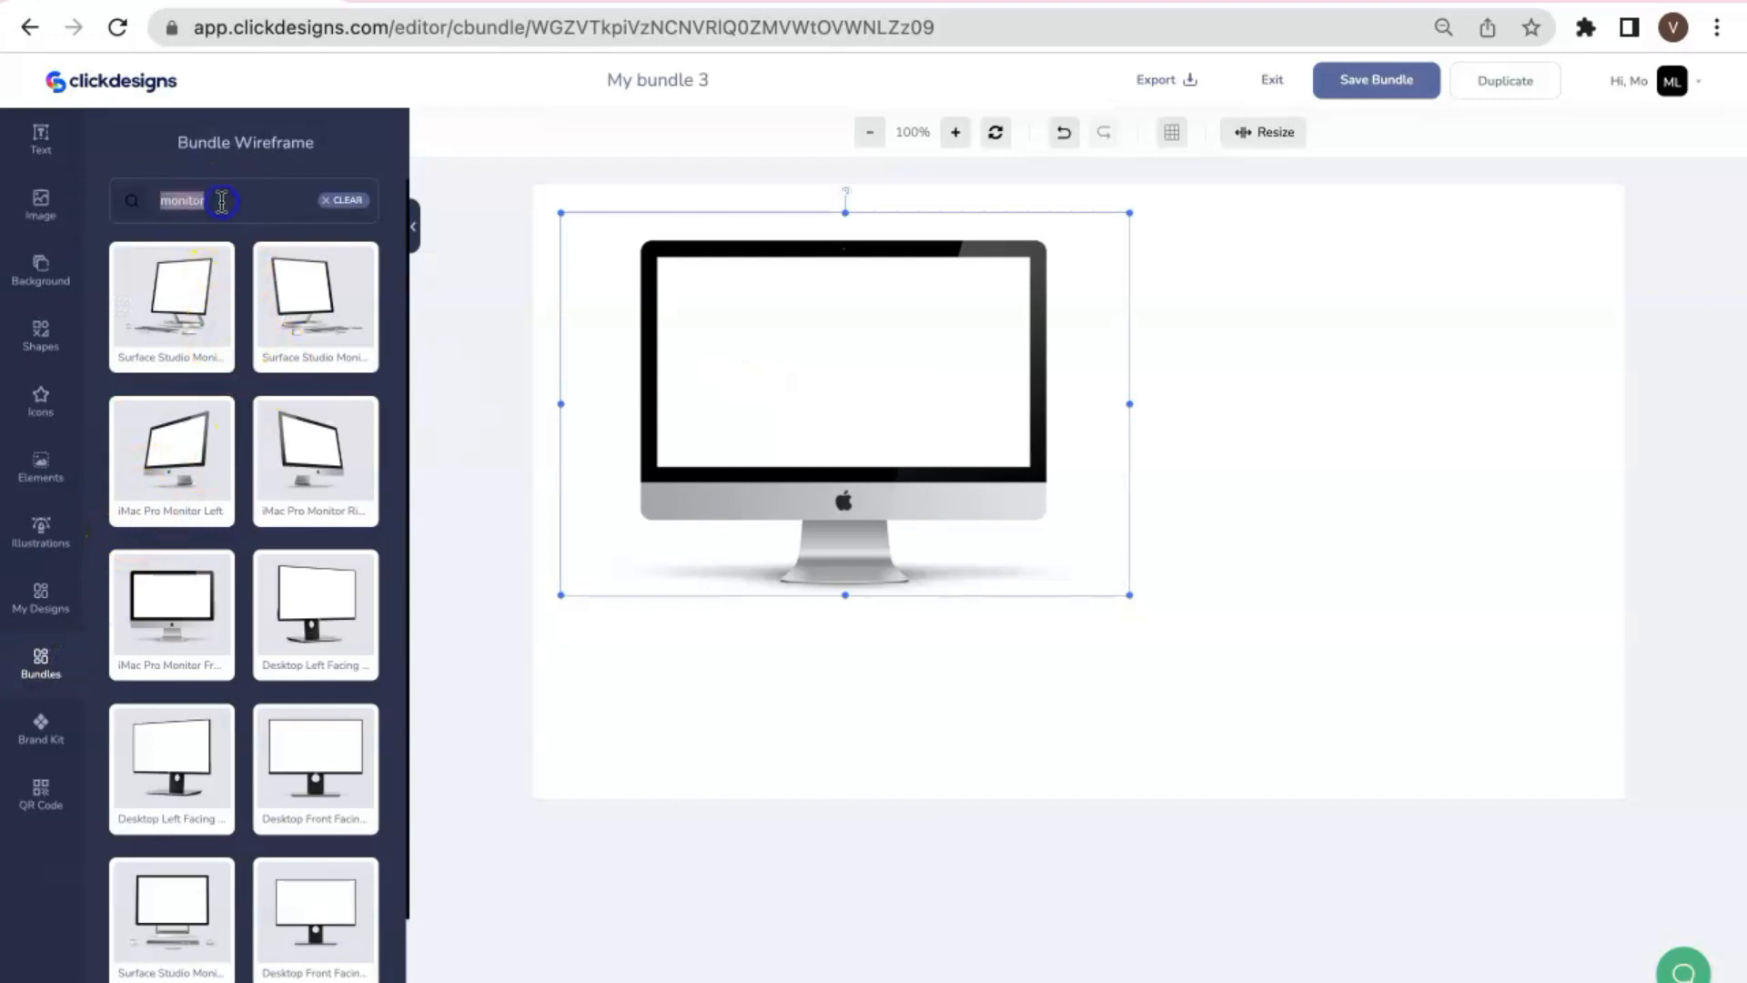
text(book)
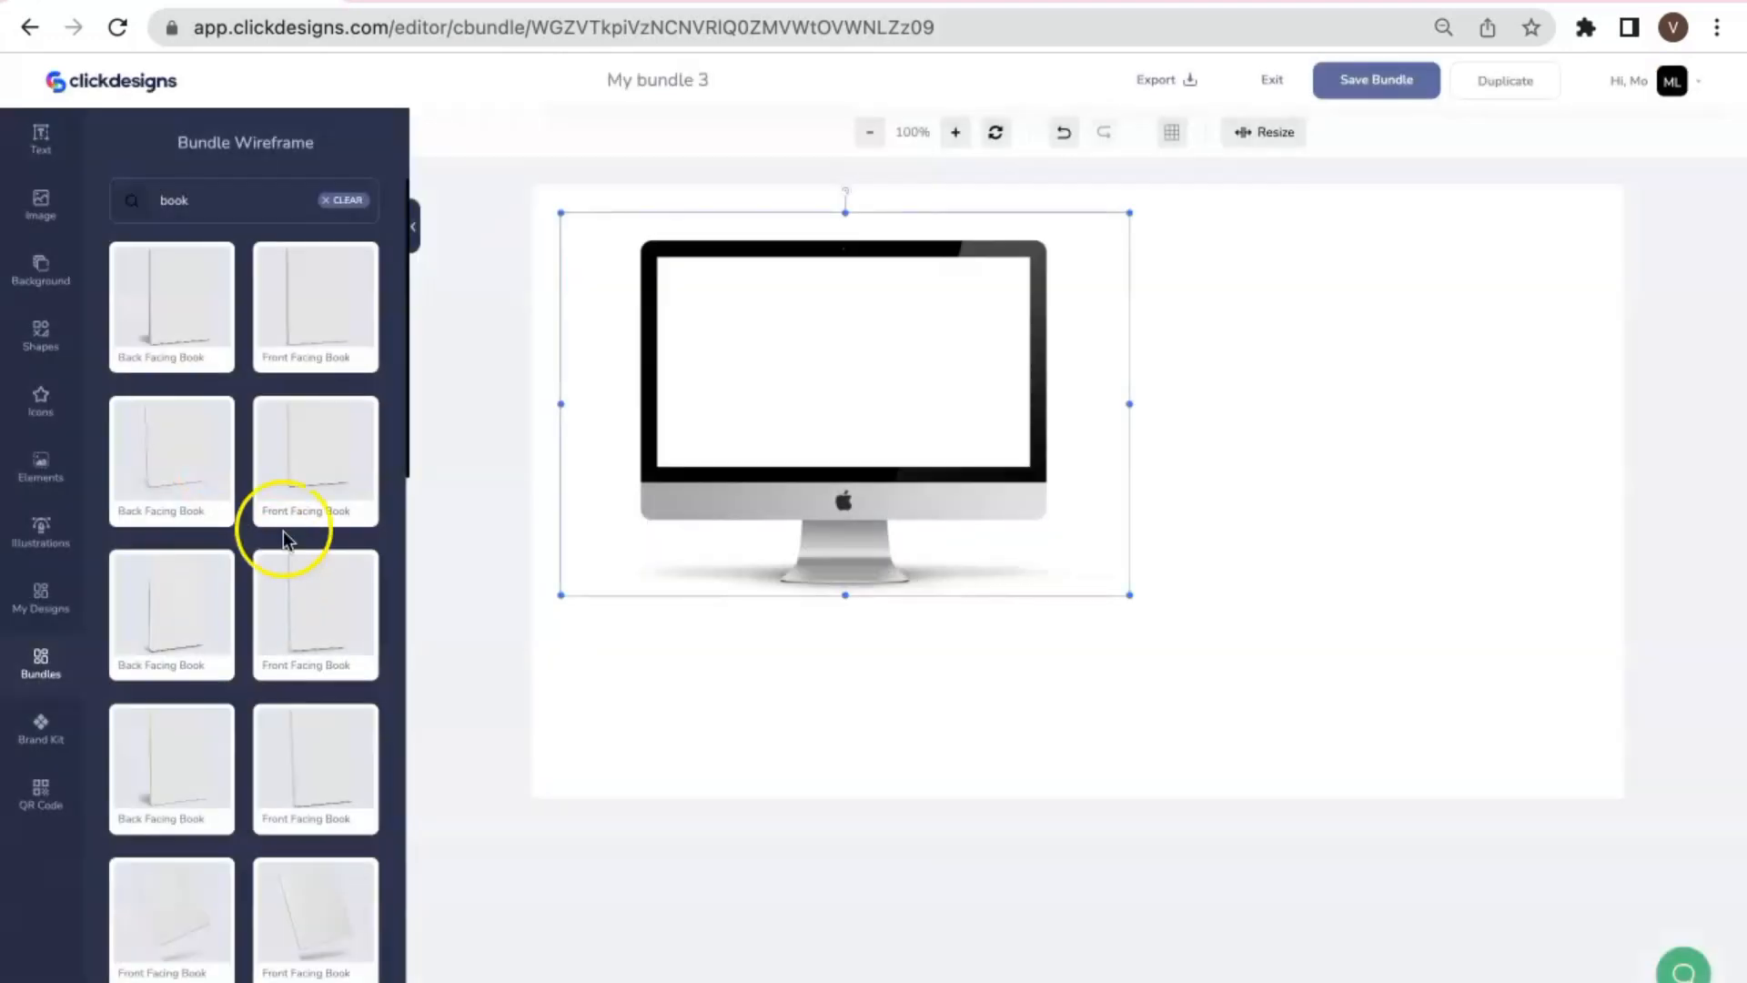
Step: Place a book wireframe over the monitor's right side and a shrunken tilted sheet at lower left
drag(315, 457, 887, 484)
mouse_move(1078, 464)
mouse_down()
mouse_move(1227, 493)
mouse_move(1151, 516)
mouse_up()
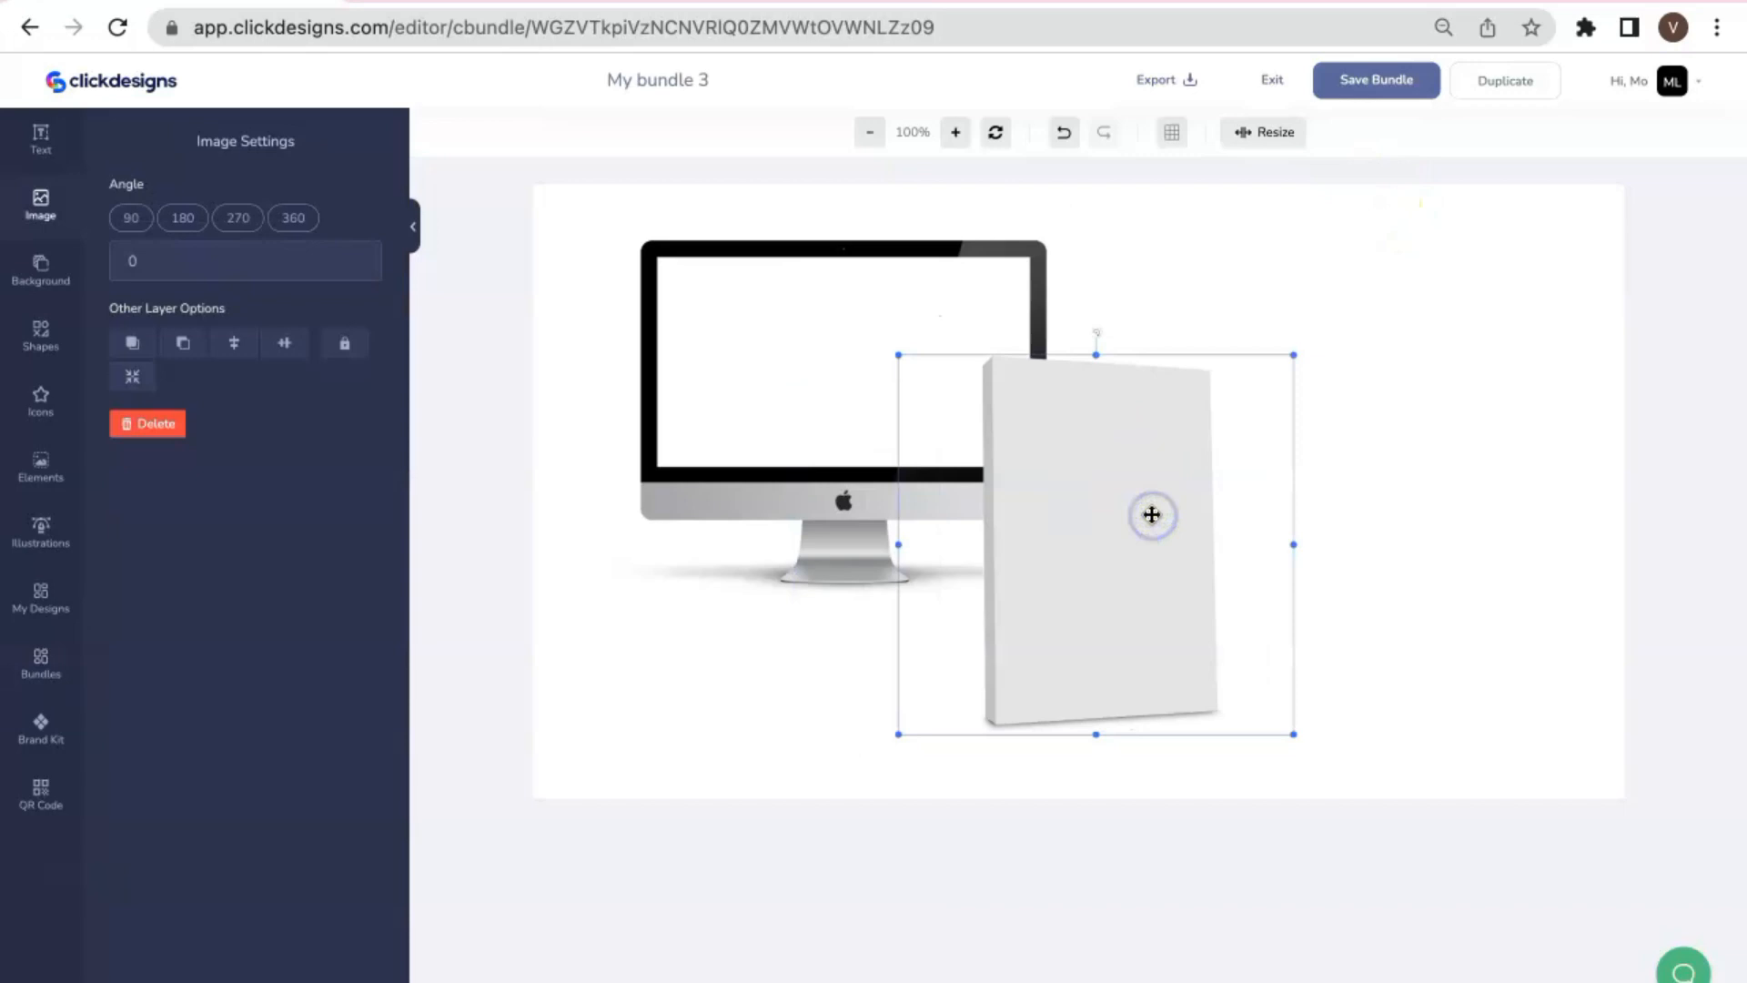
click(40, 661)
triple_click(224, 201)
text(sheets)
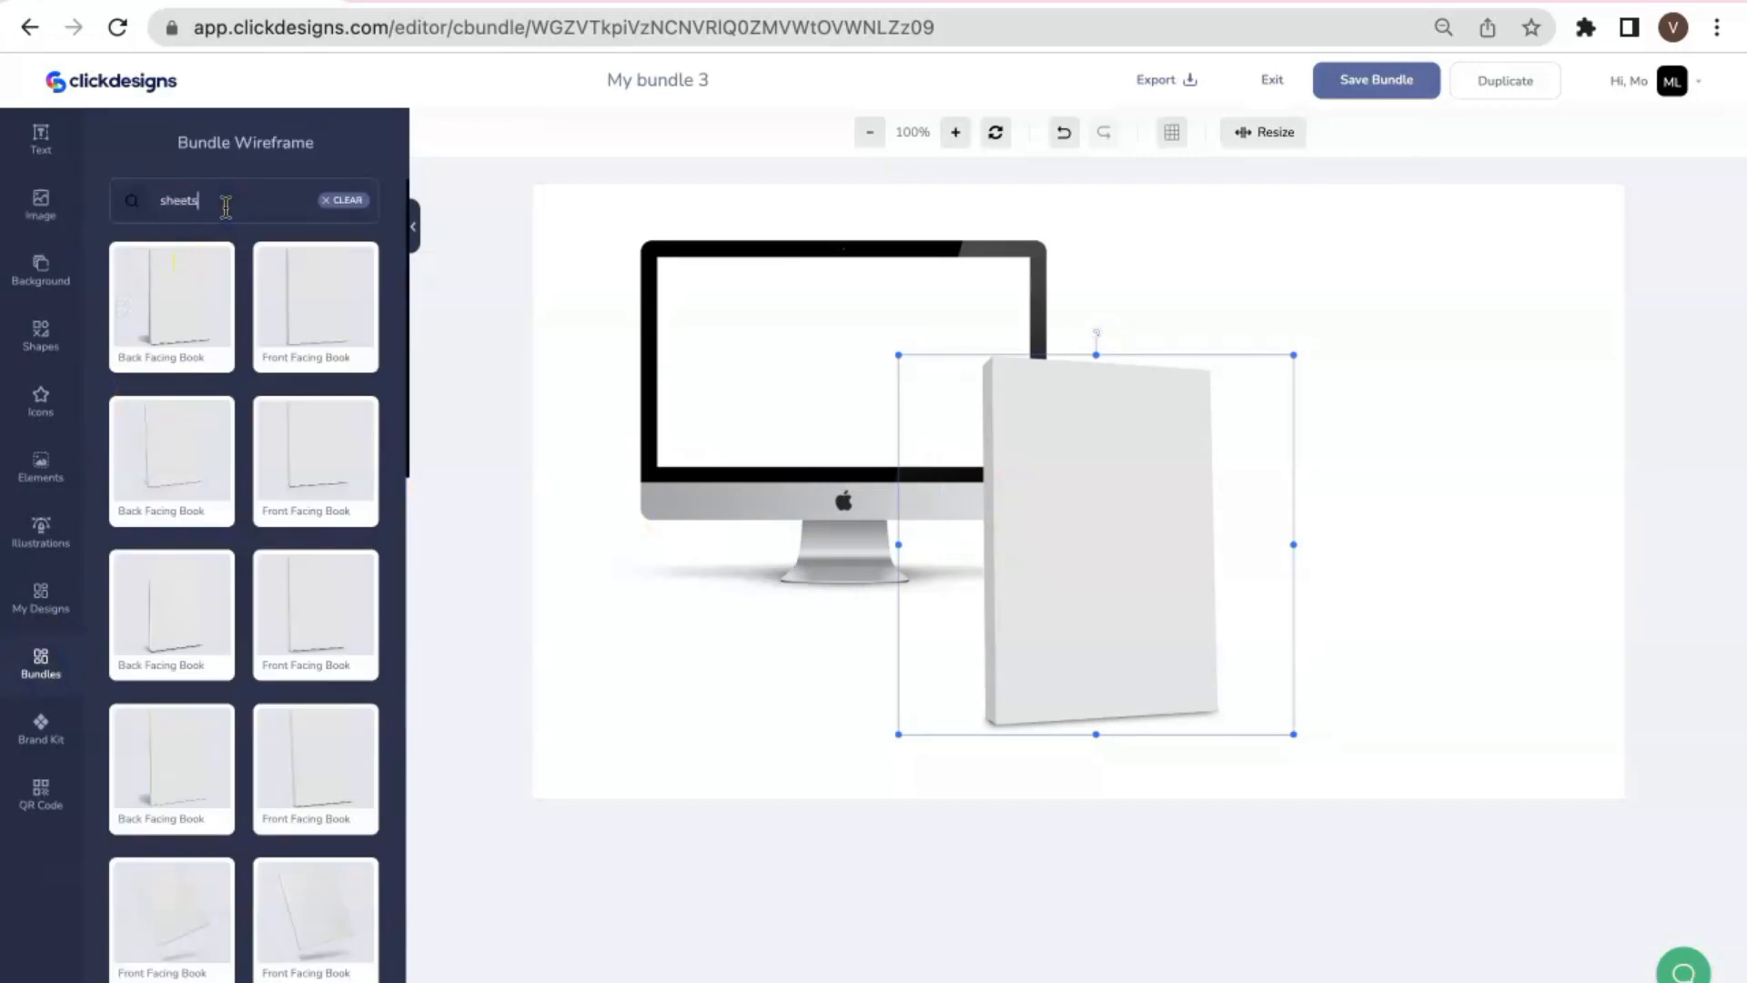
key(Return)
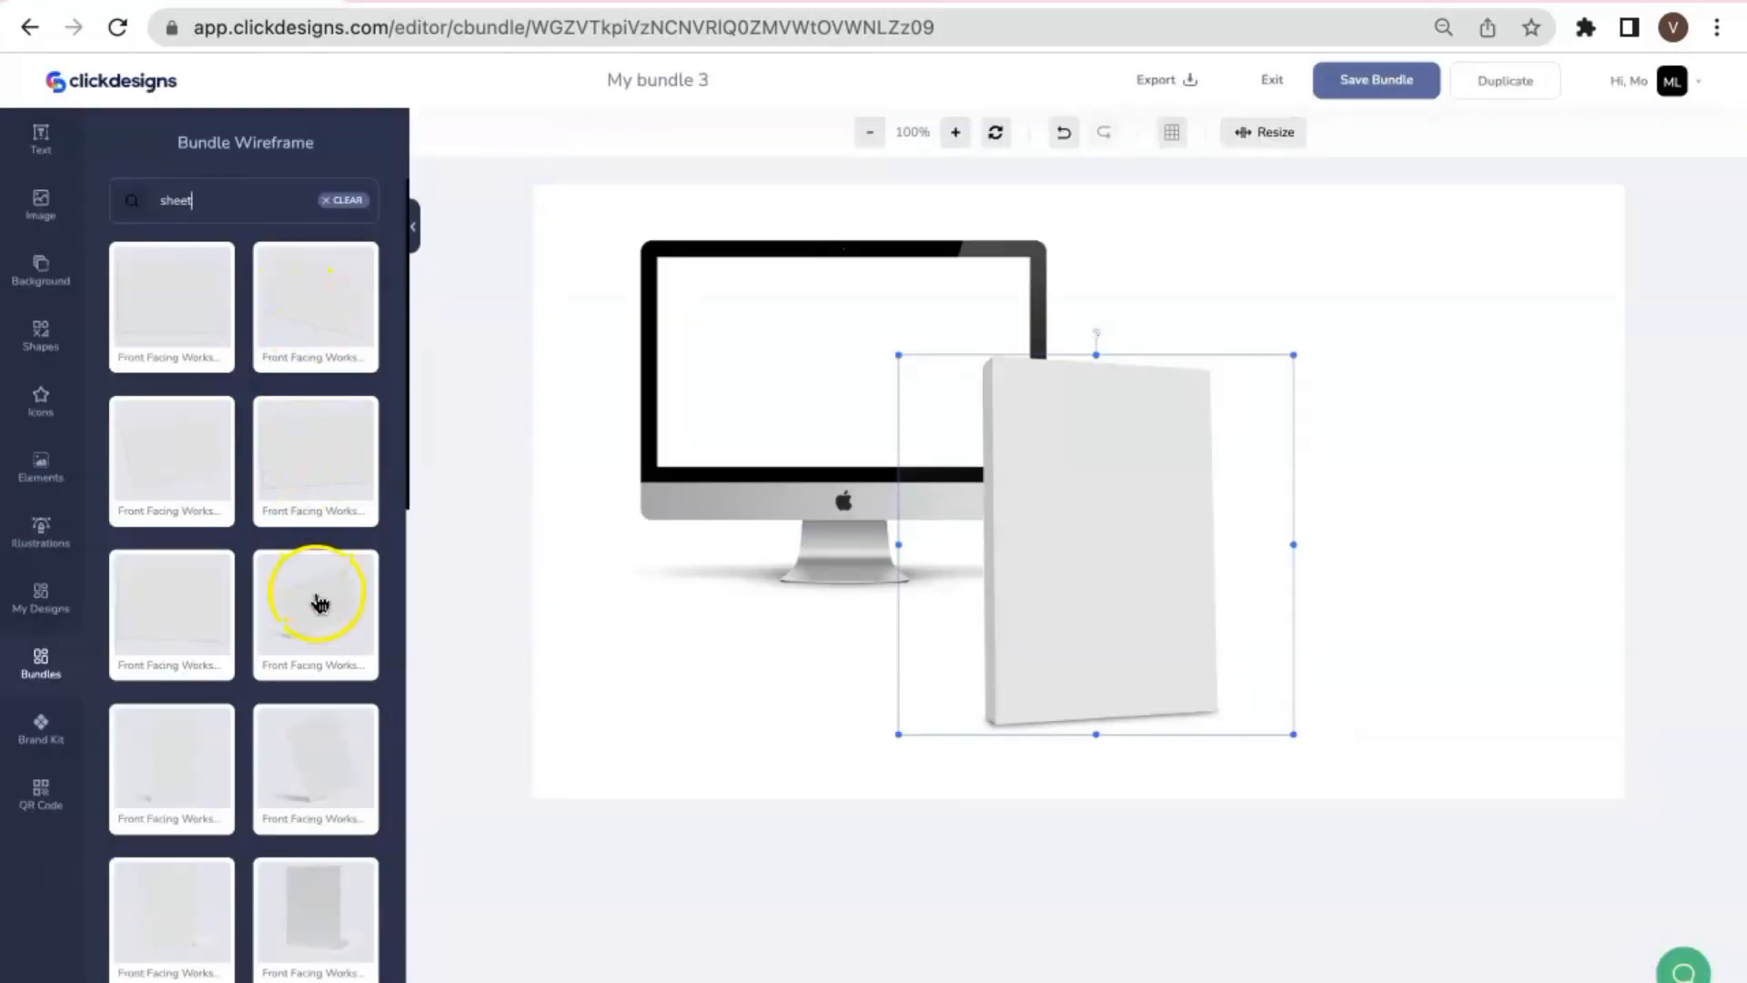
mouse_move(314, 608)
mouse_down()
mouse_move(1120, 545)
mouse_move(793, 642)
mouse_up()
drag(1078, 492, 978, 507)
Step: Add a magazine wireframe on the right of the canvas, then search for boxshot wireframes
triple_click(225, 201)
text(magazine)
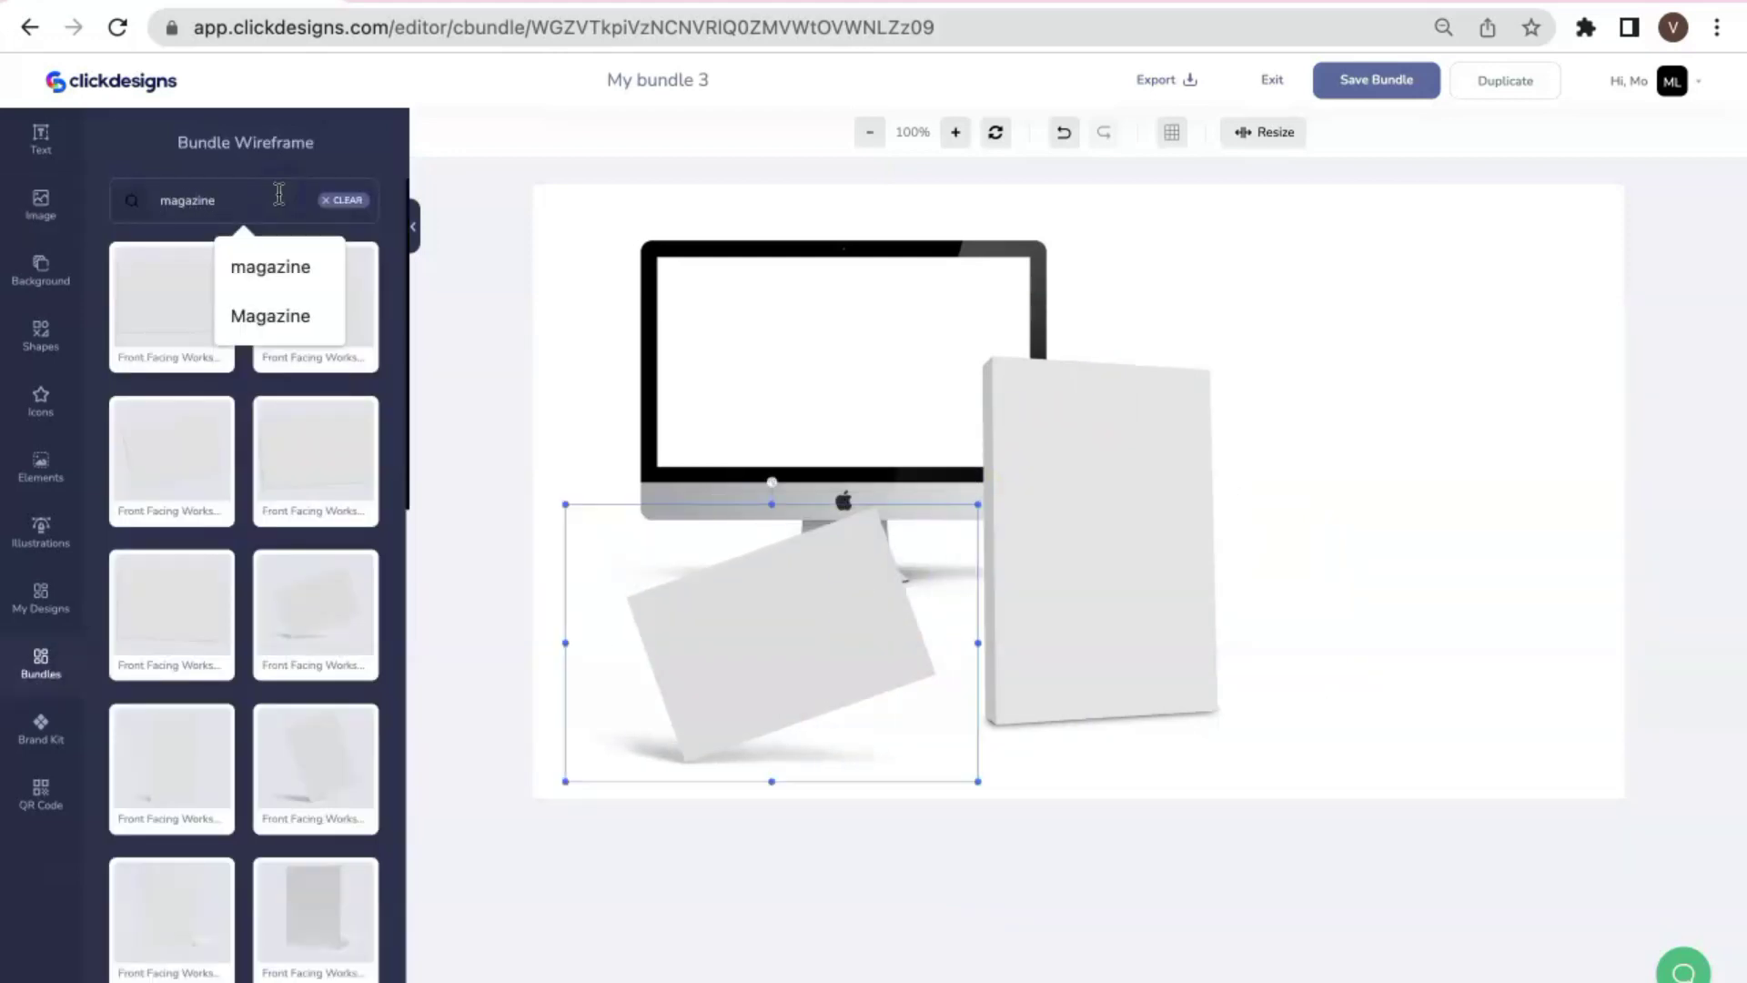
key(Return)
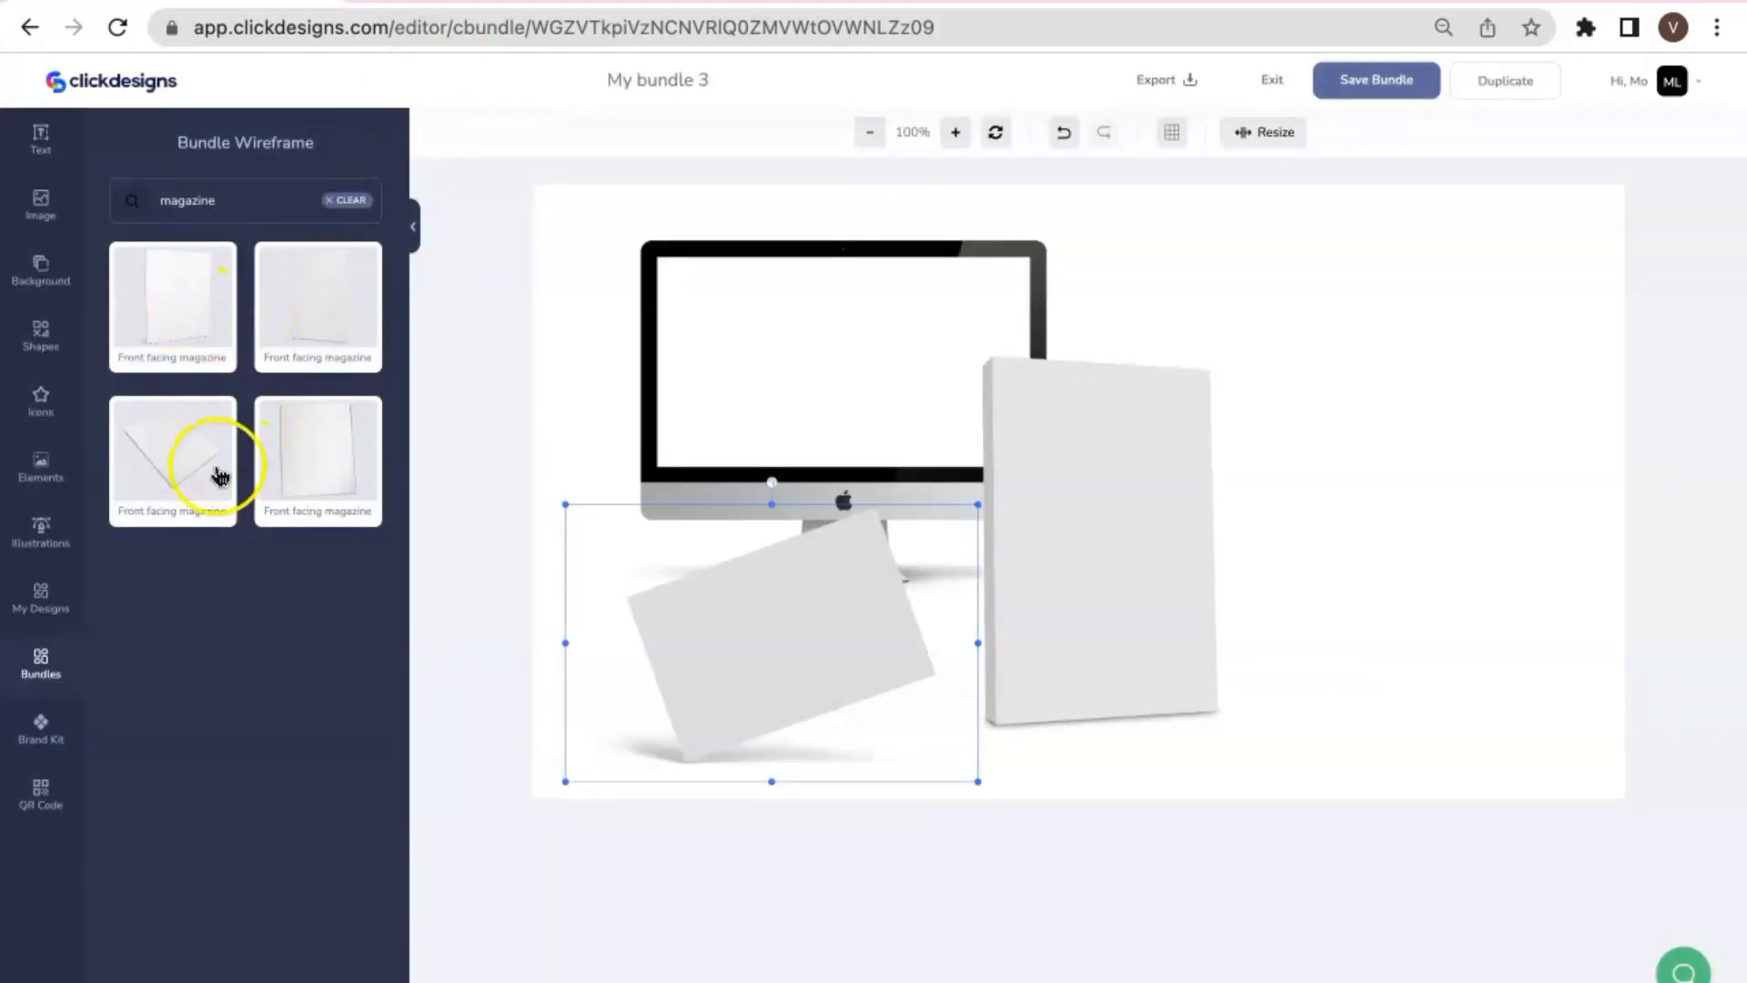
mouse_move(172, 451)
mouse_down()
mouse_move(1330, 493)
mouse_move(1448, 641)
mouse_up()
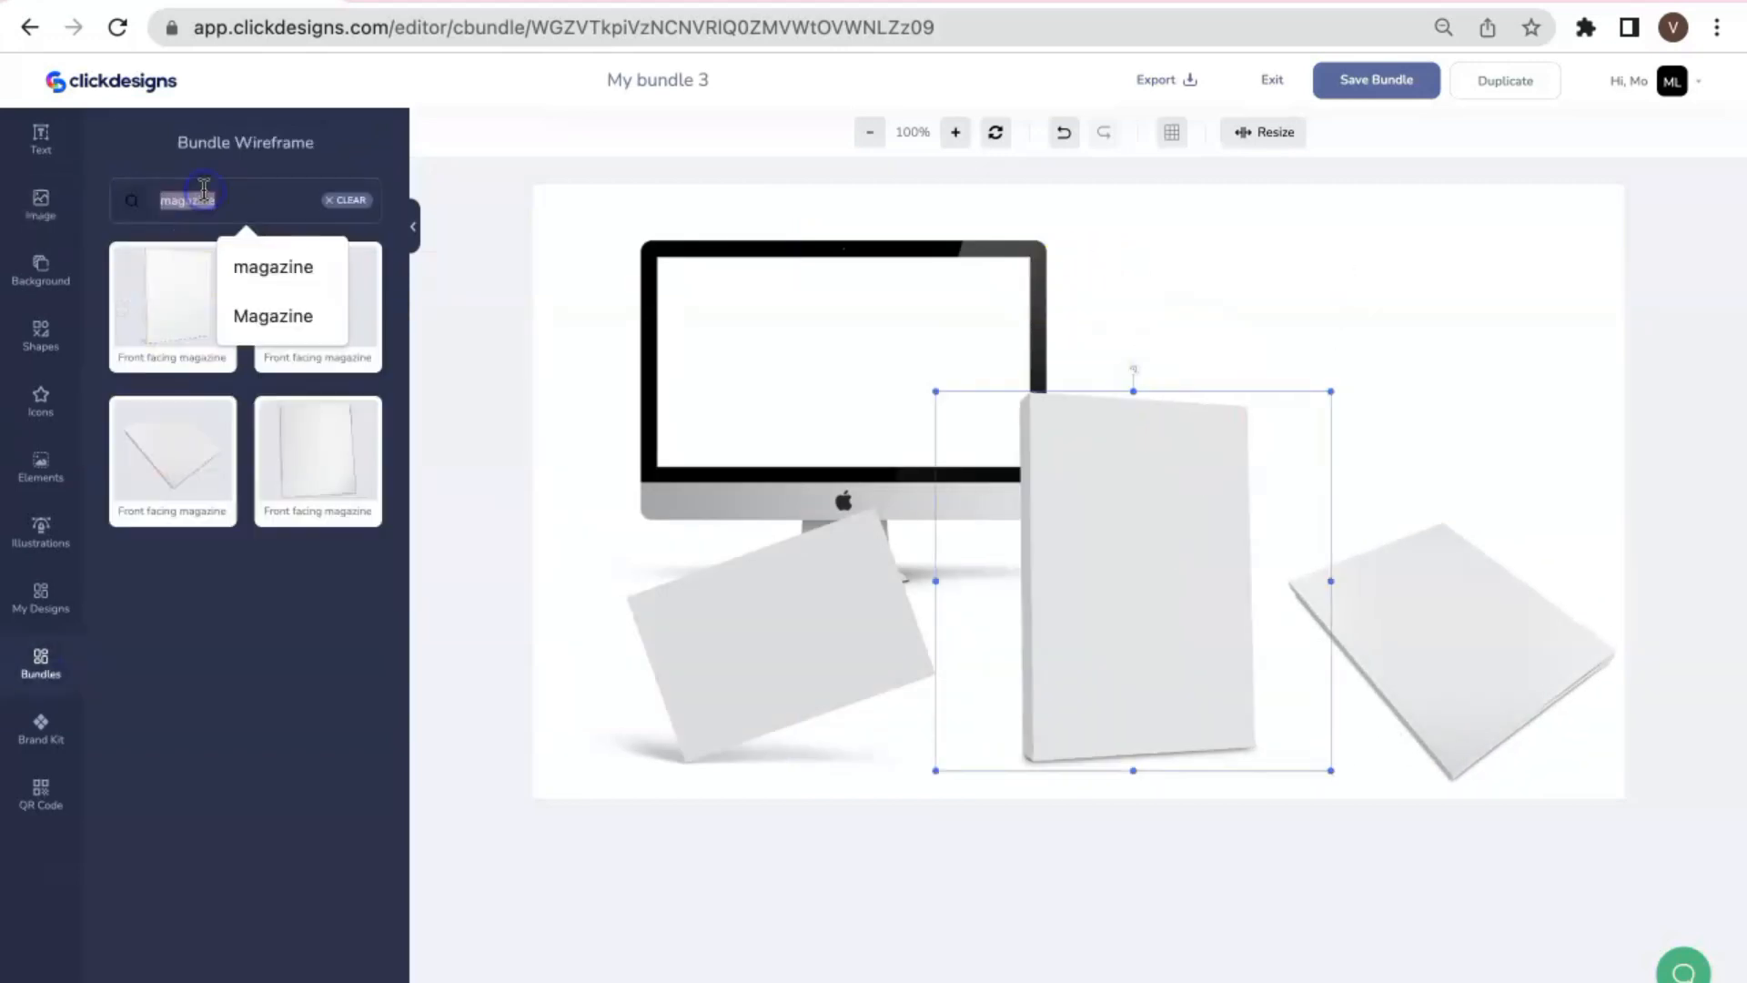
triple_click(203, 200)
text(boxshots)
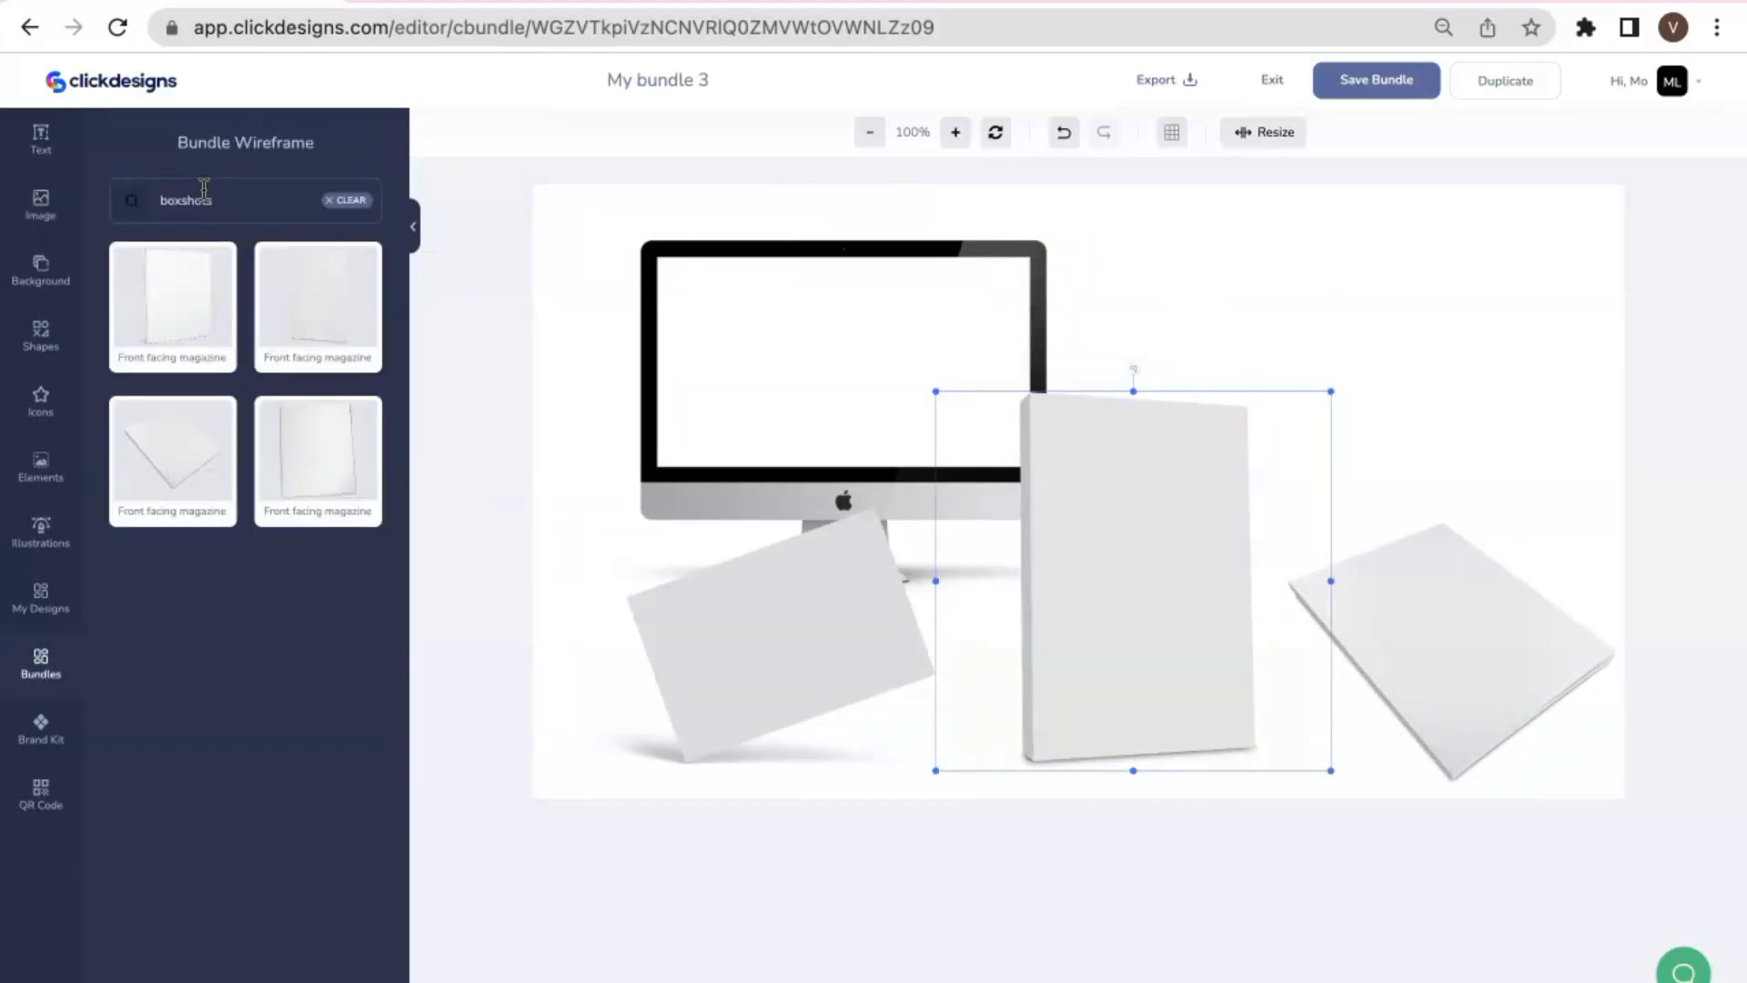
key(Return)
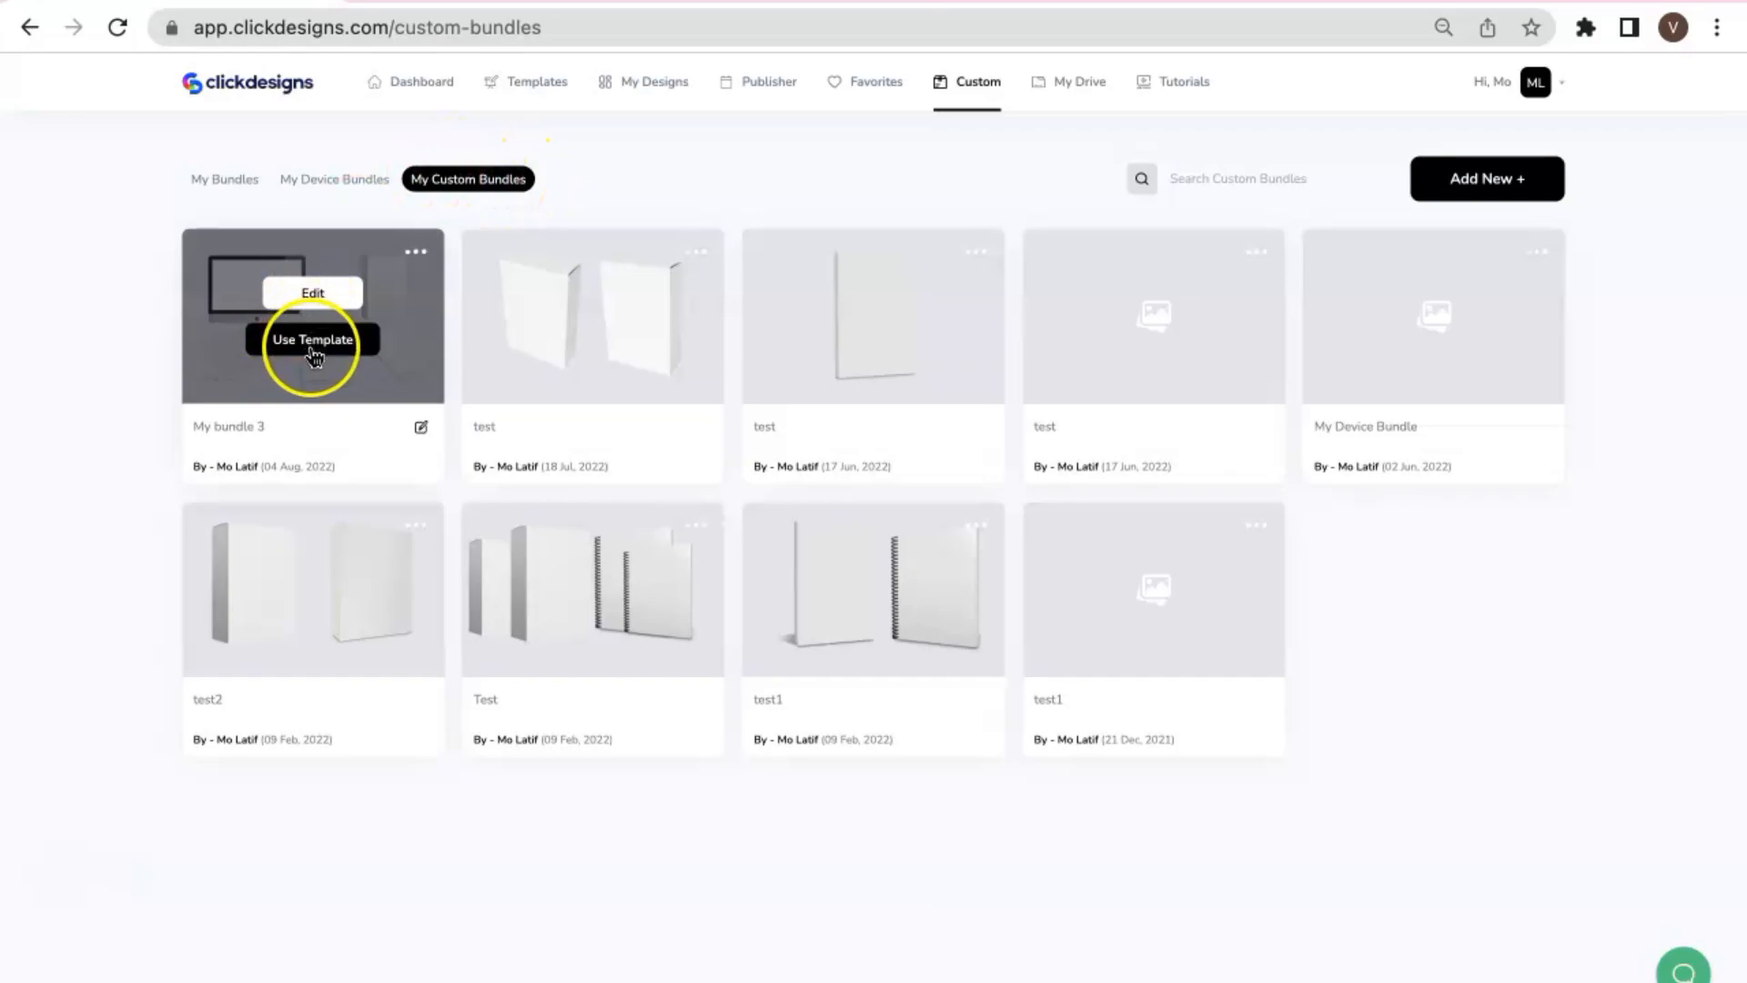
Step: Start a new bundle from My bundle 3 titled 'Bundle'
click(313, 339)
click(739, 548)
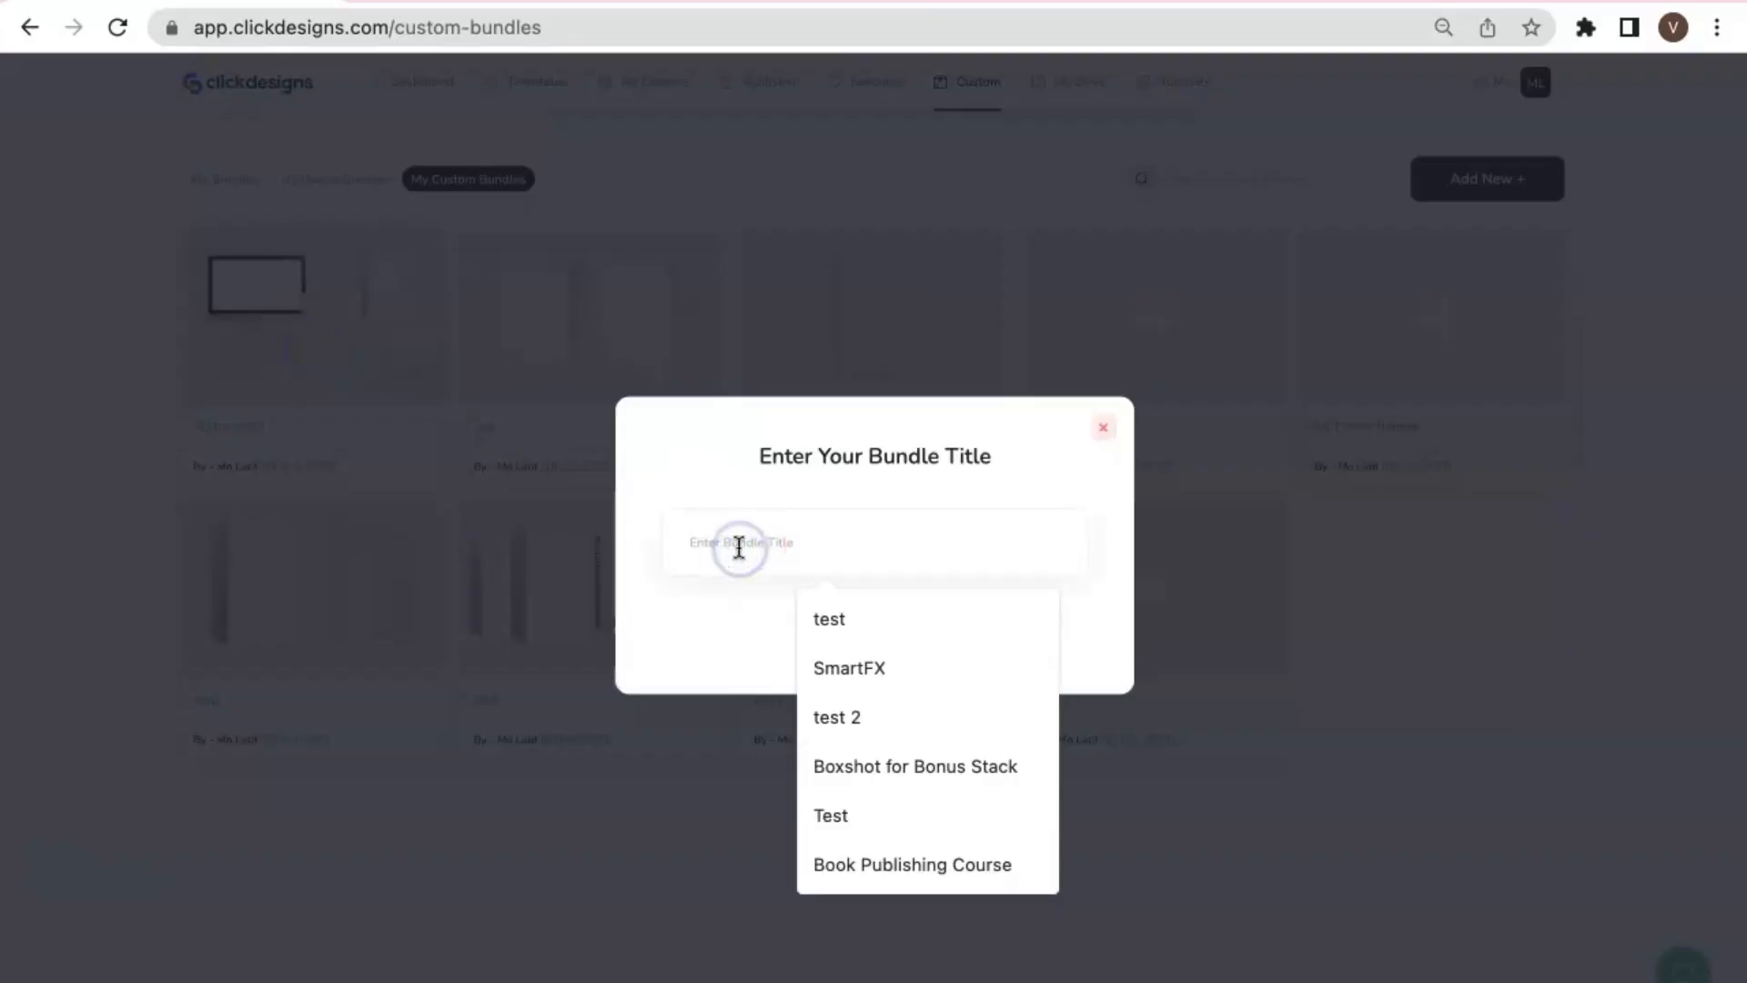
text(Bundle)
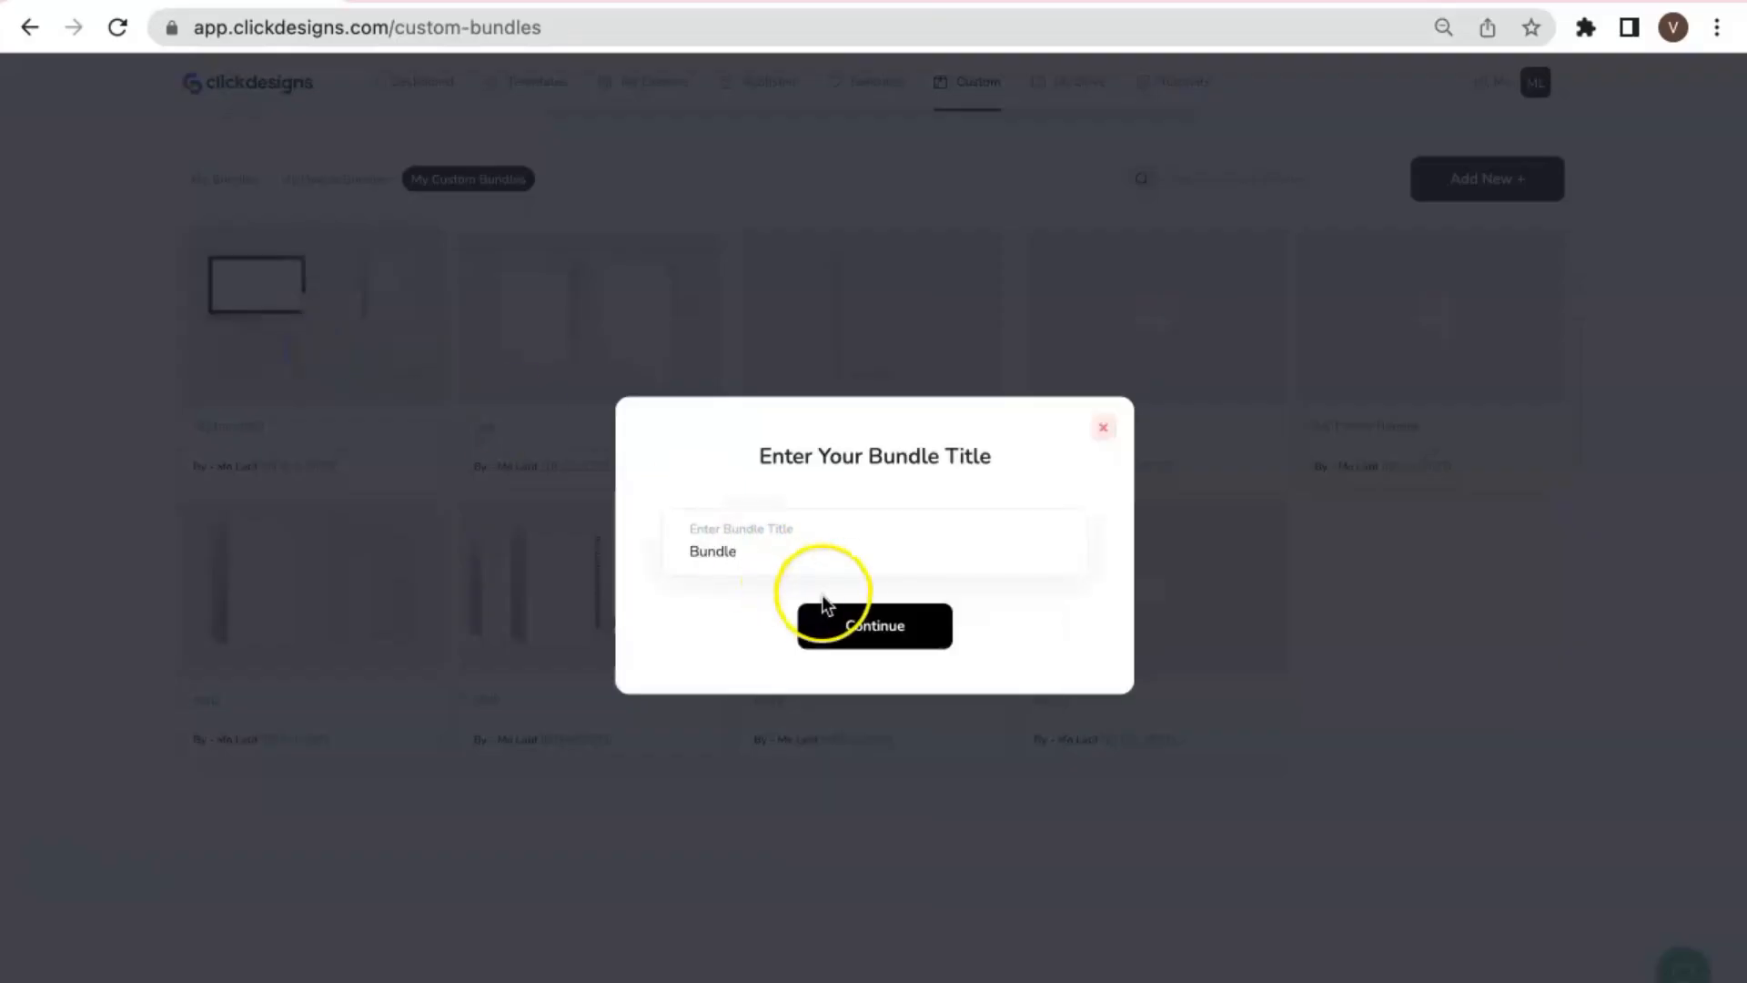
click(852, 626)
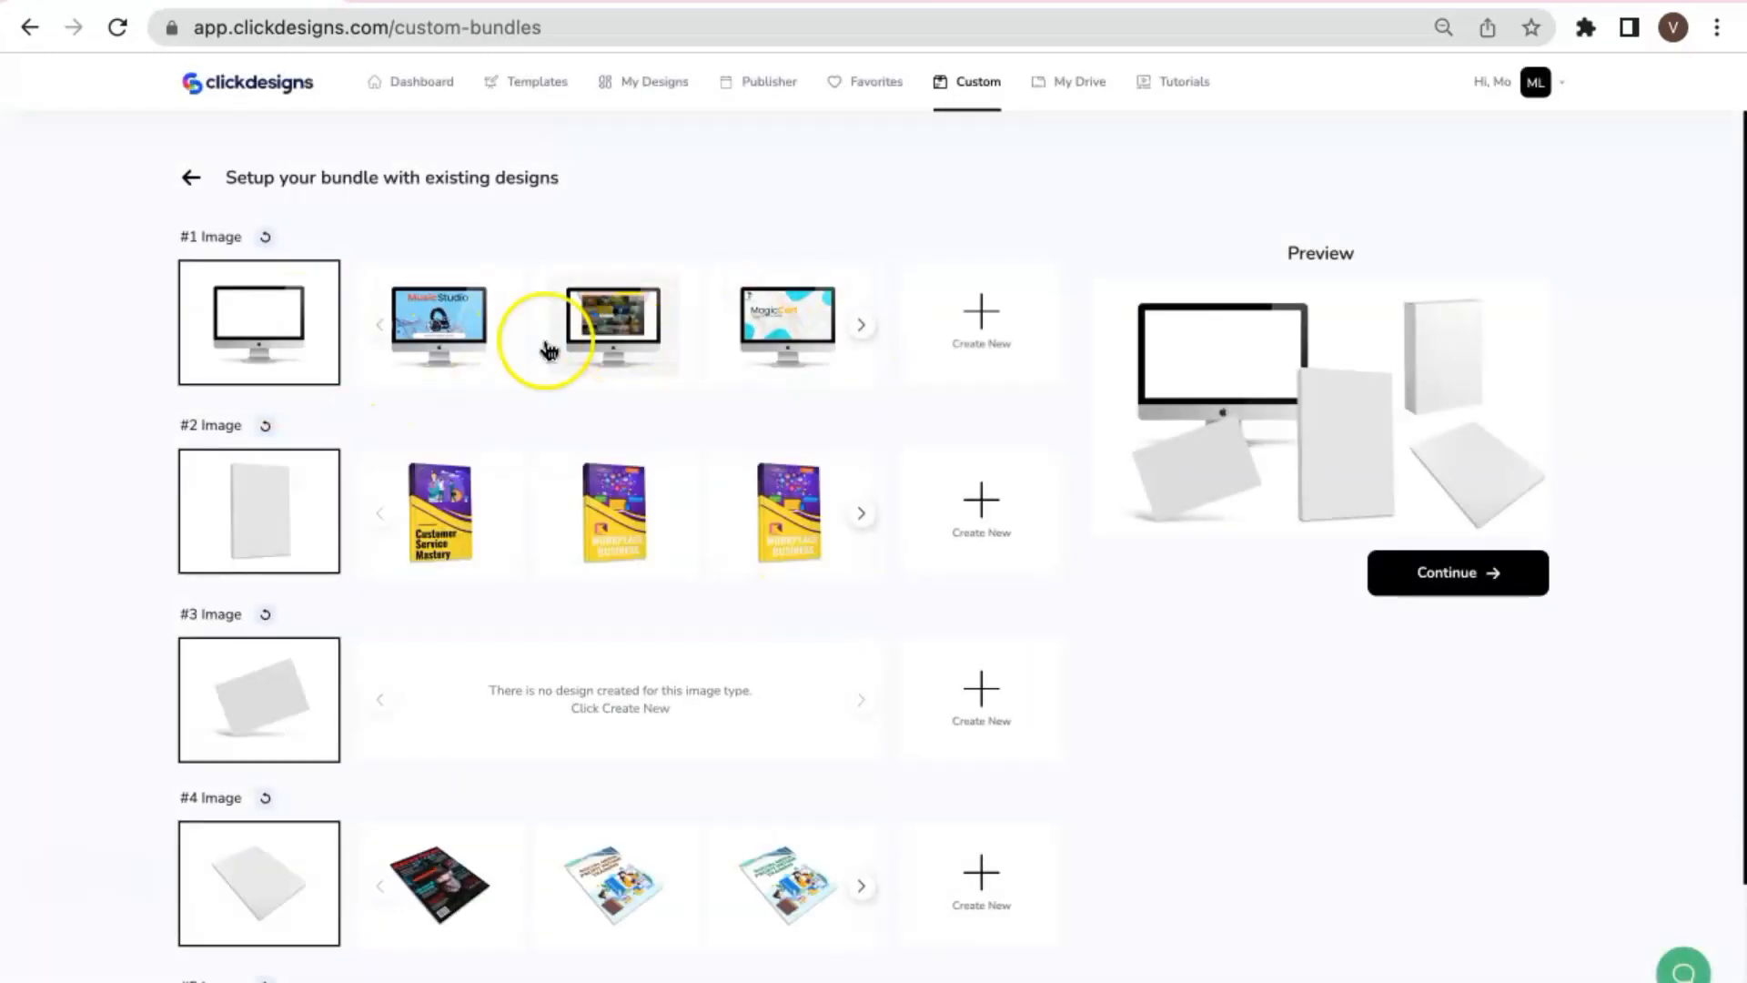
Step: Fill the image rows with existing monitor, book and magazine designs
click(485, 342)
click(605, 528)
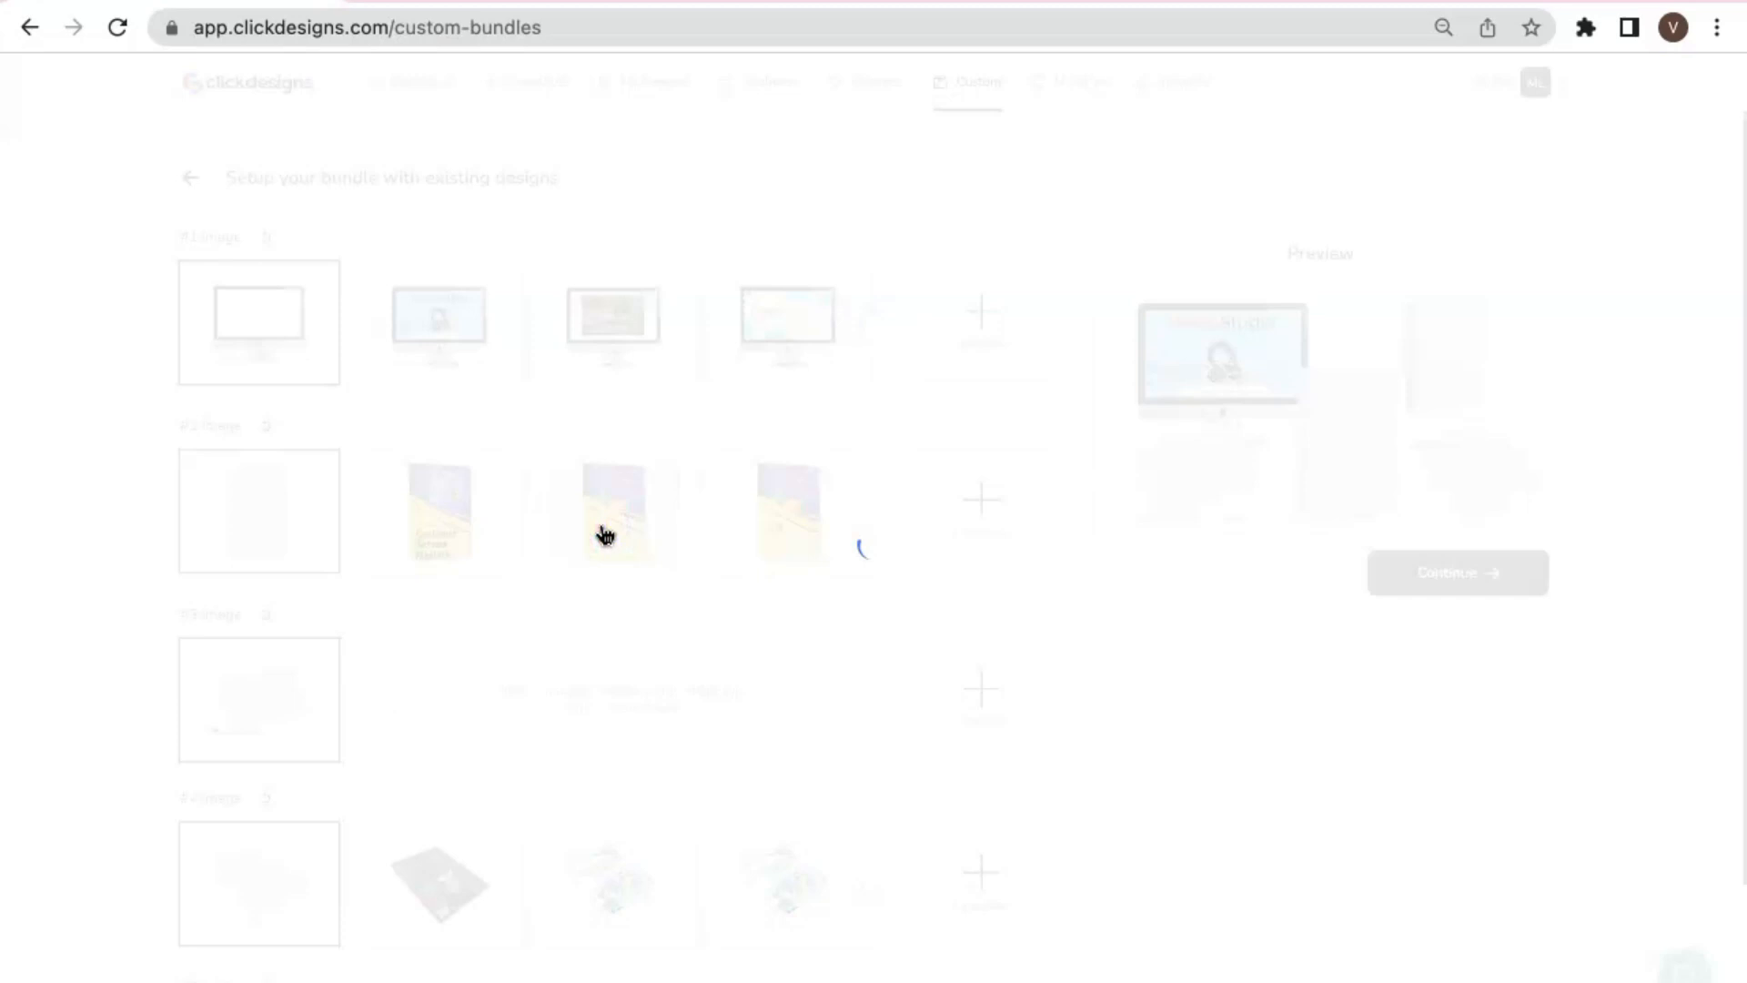
click(627, 894)
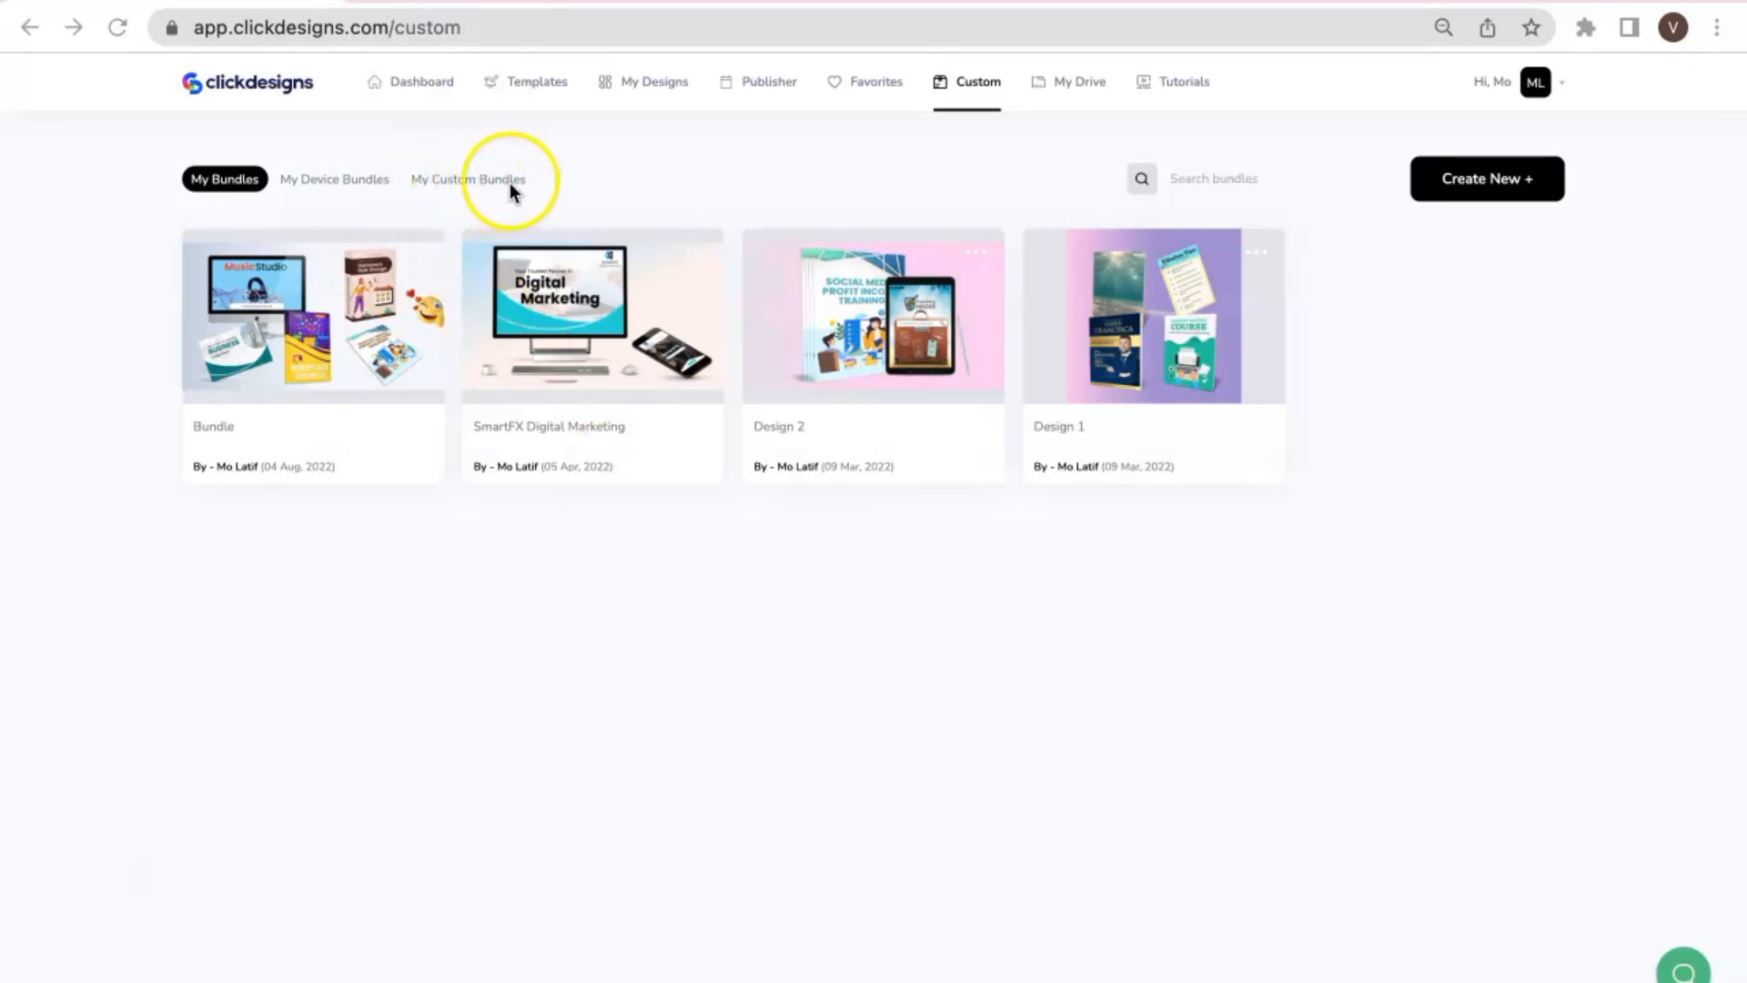
Step: Filter the template gallery to show only boxshot templates
click(532, 84)
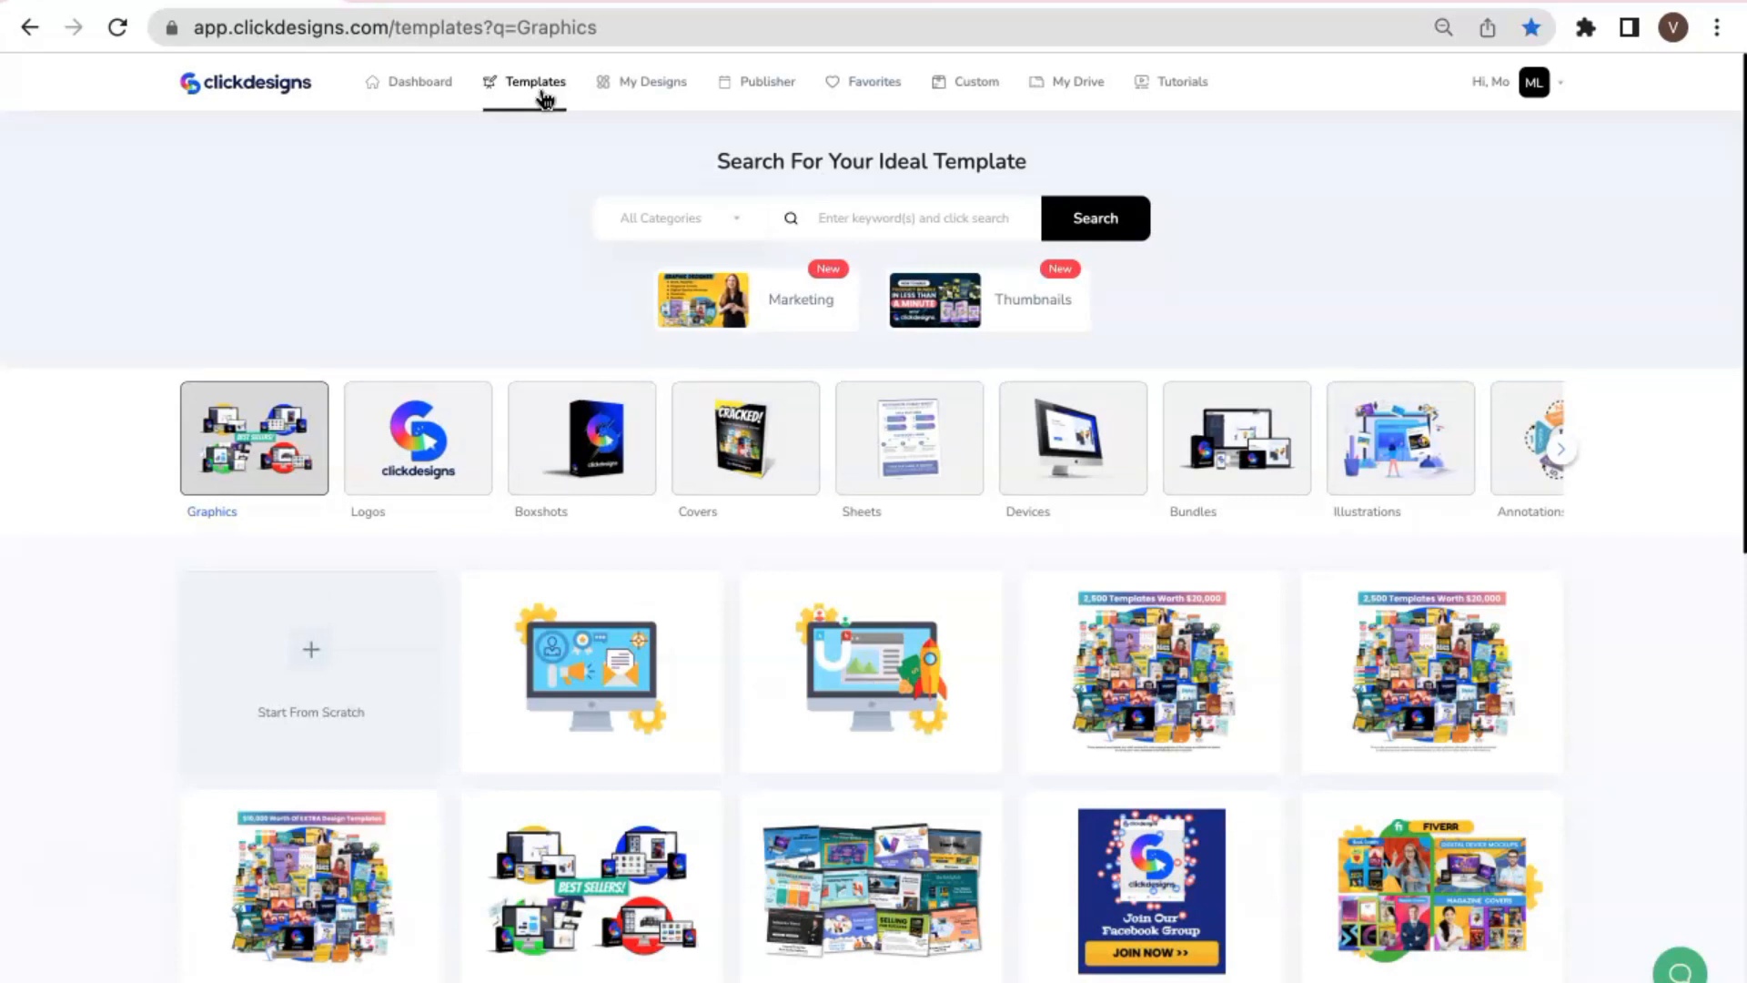
click(529, 97)
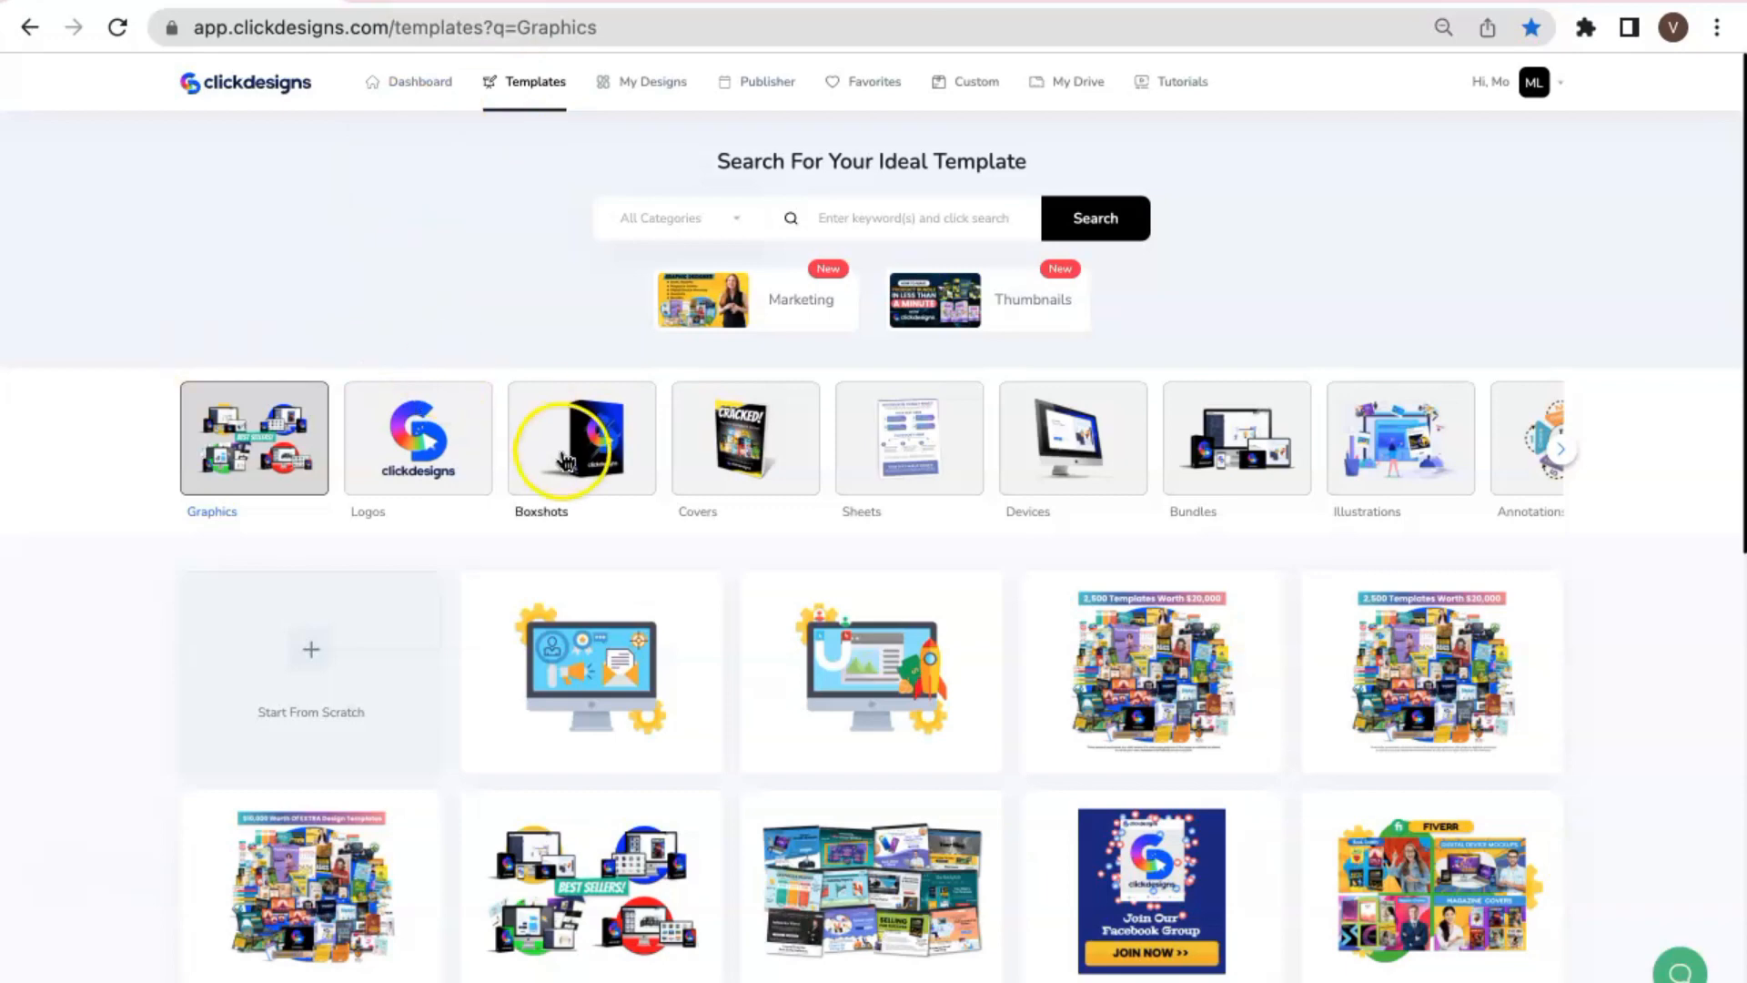
click(564, 457)
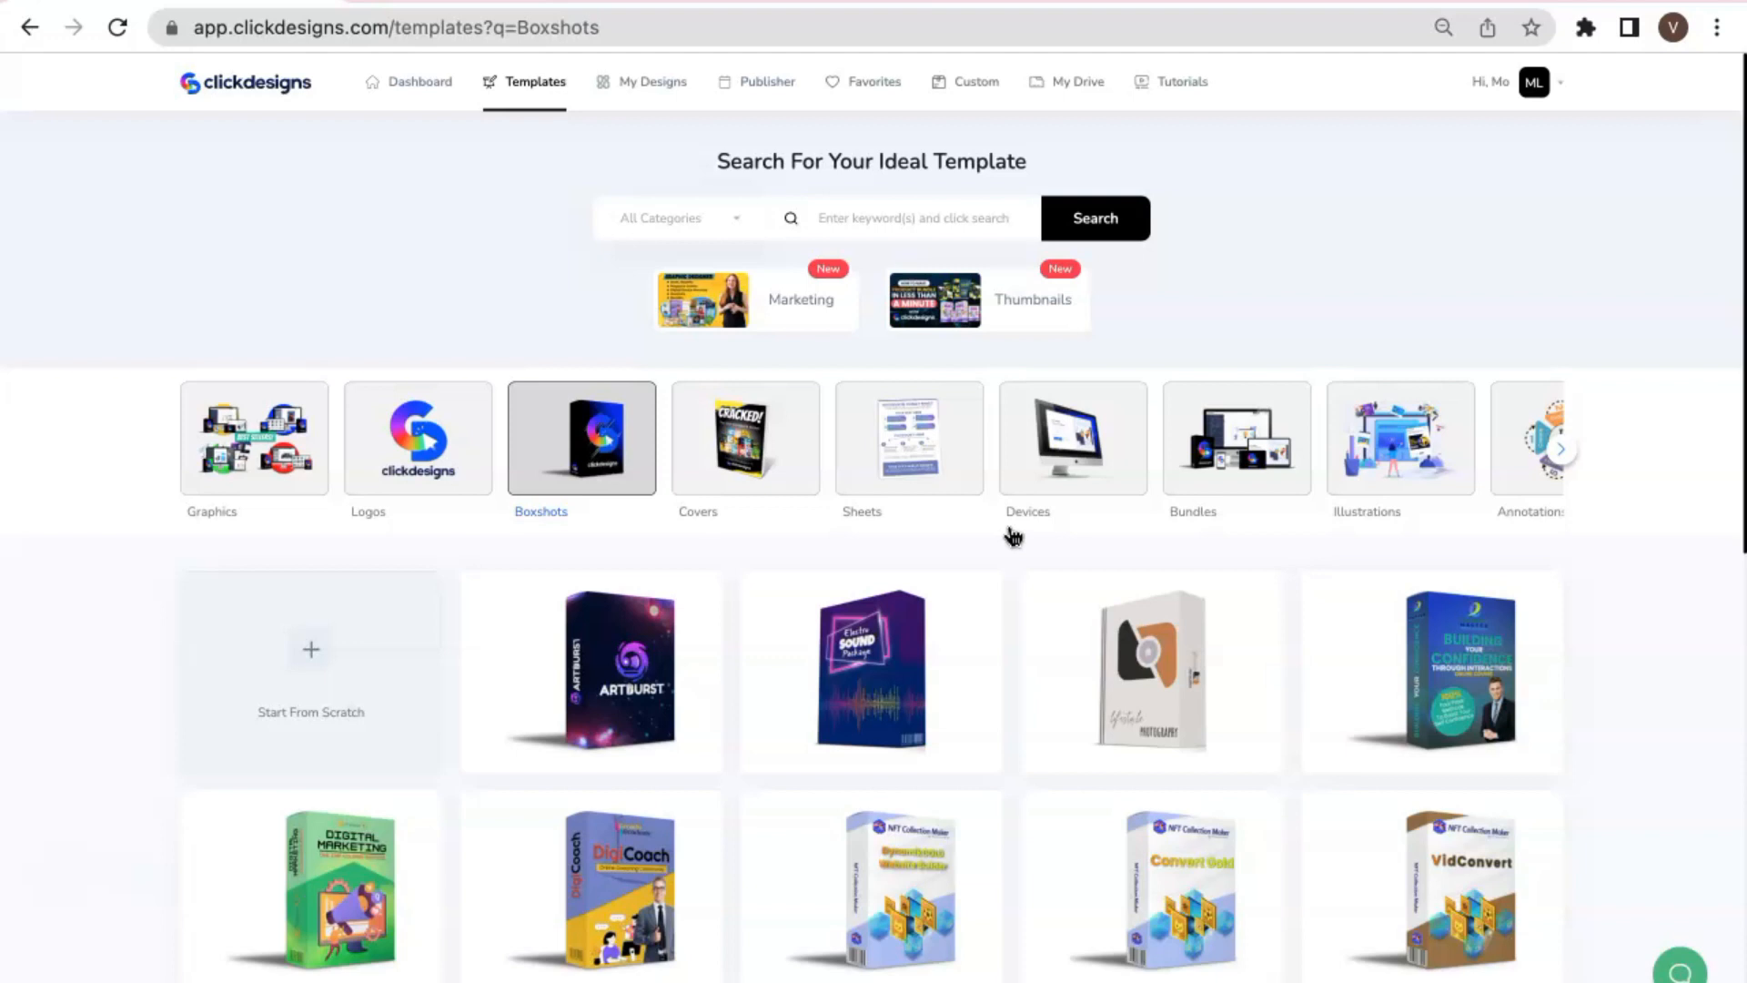
mouse_move(591, 670)
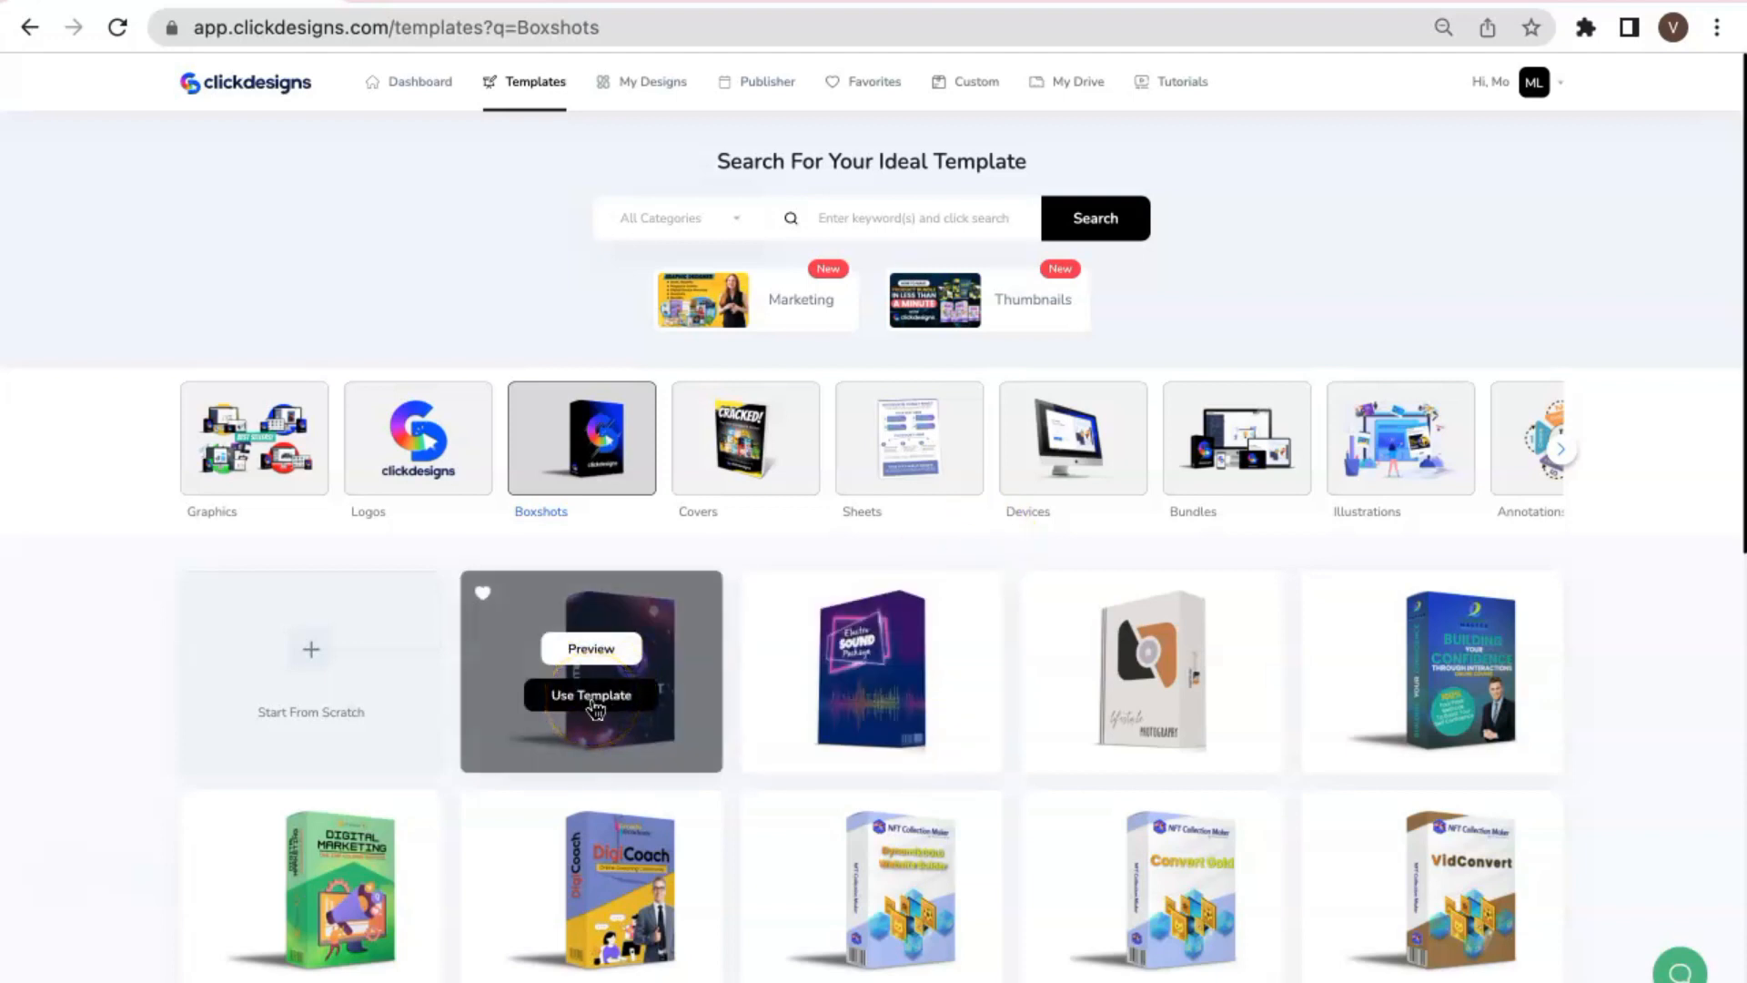
Step: Start a cover design from a template, remove the stack-of-books image and select the tagline to replace it
click(595, 701)
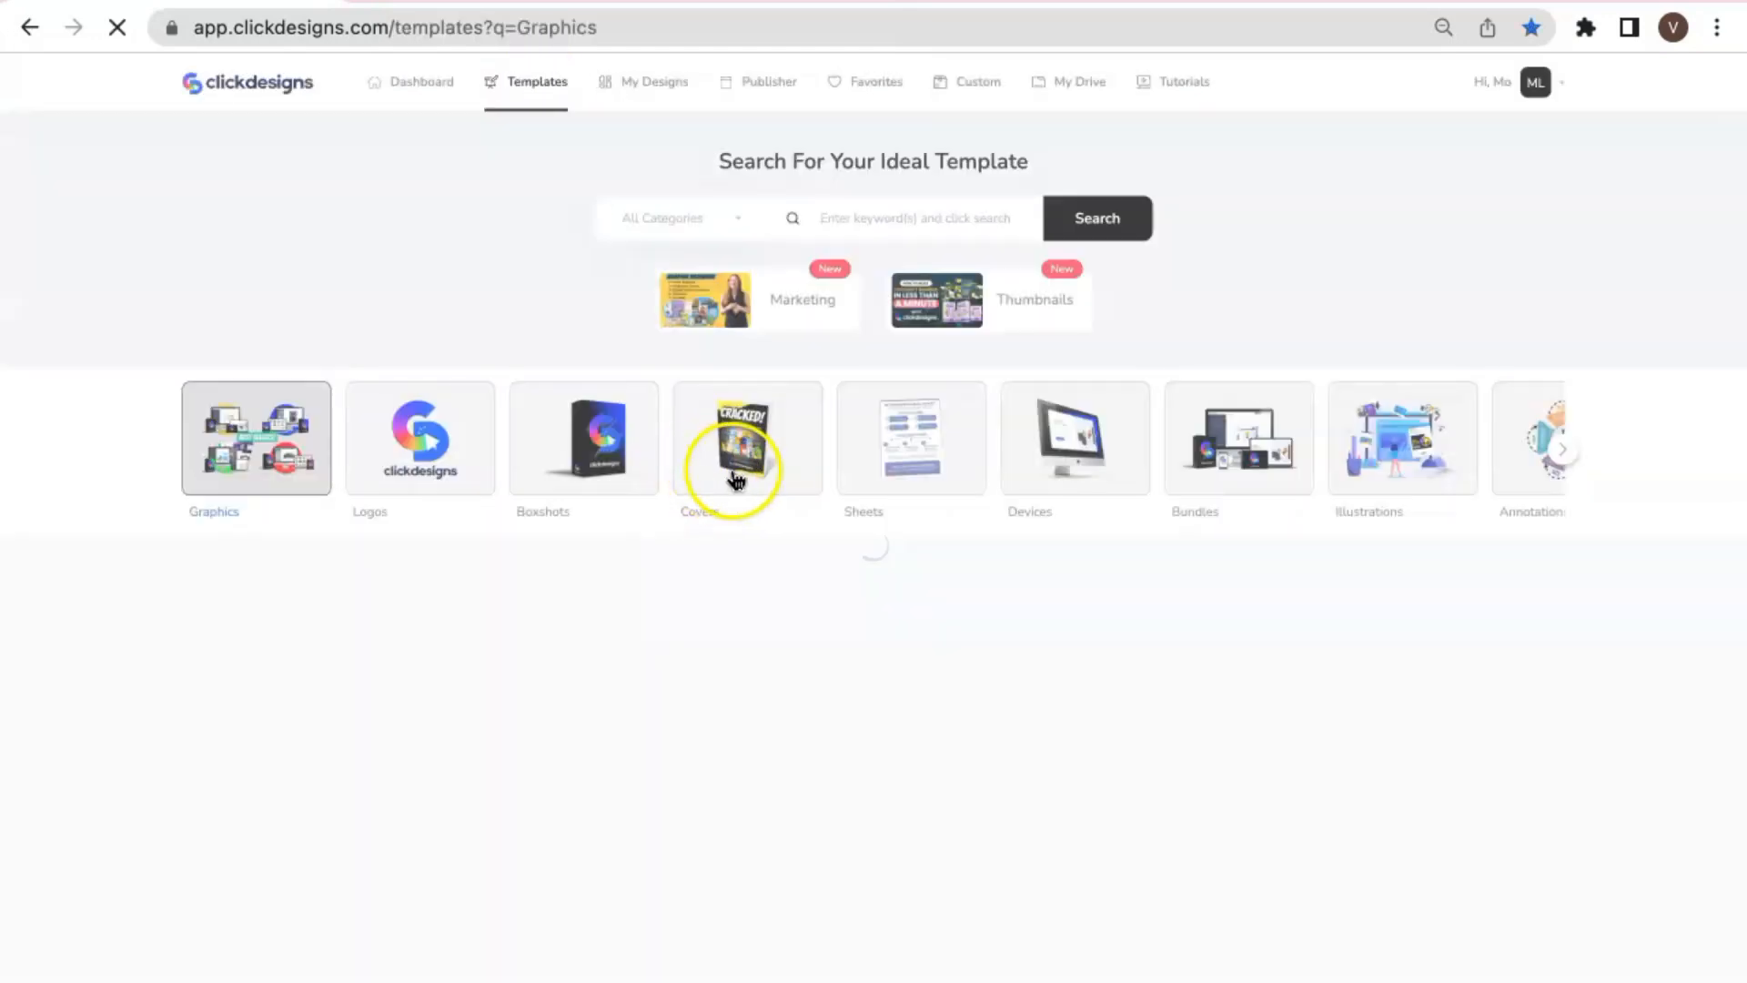
click(737, 464)
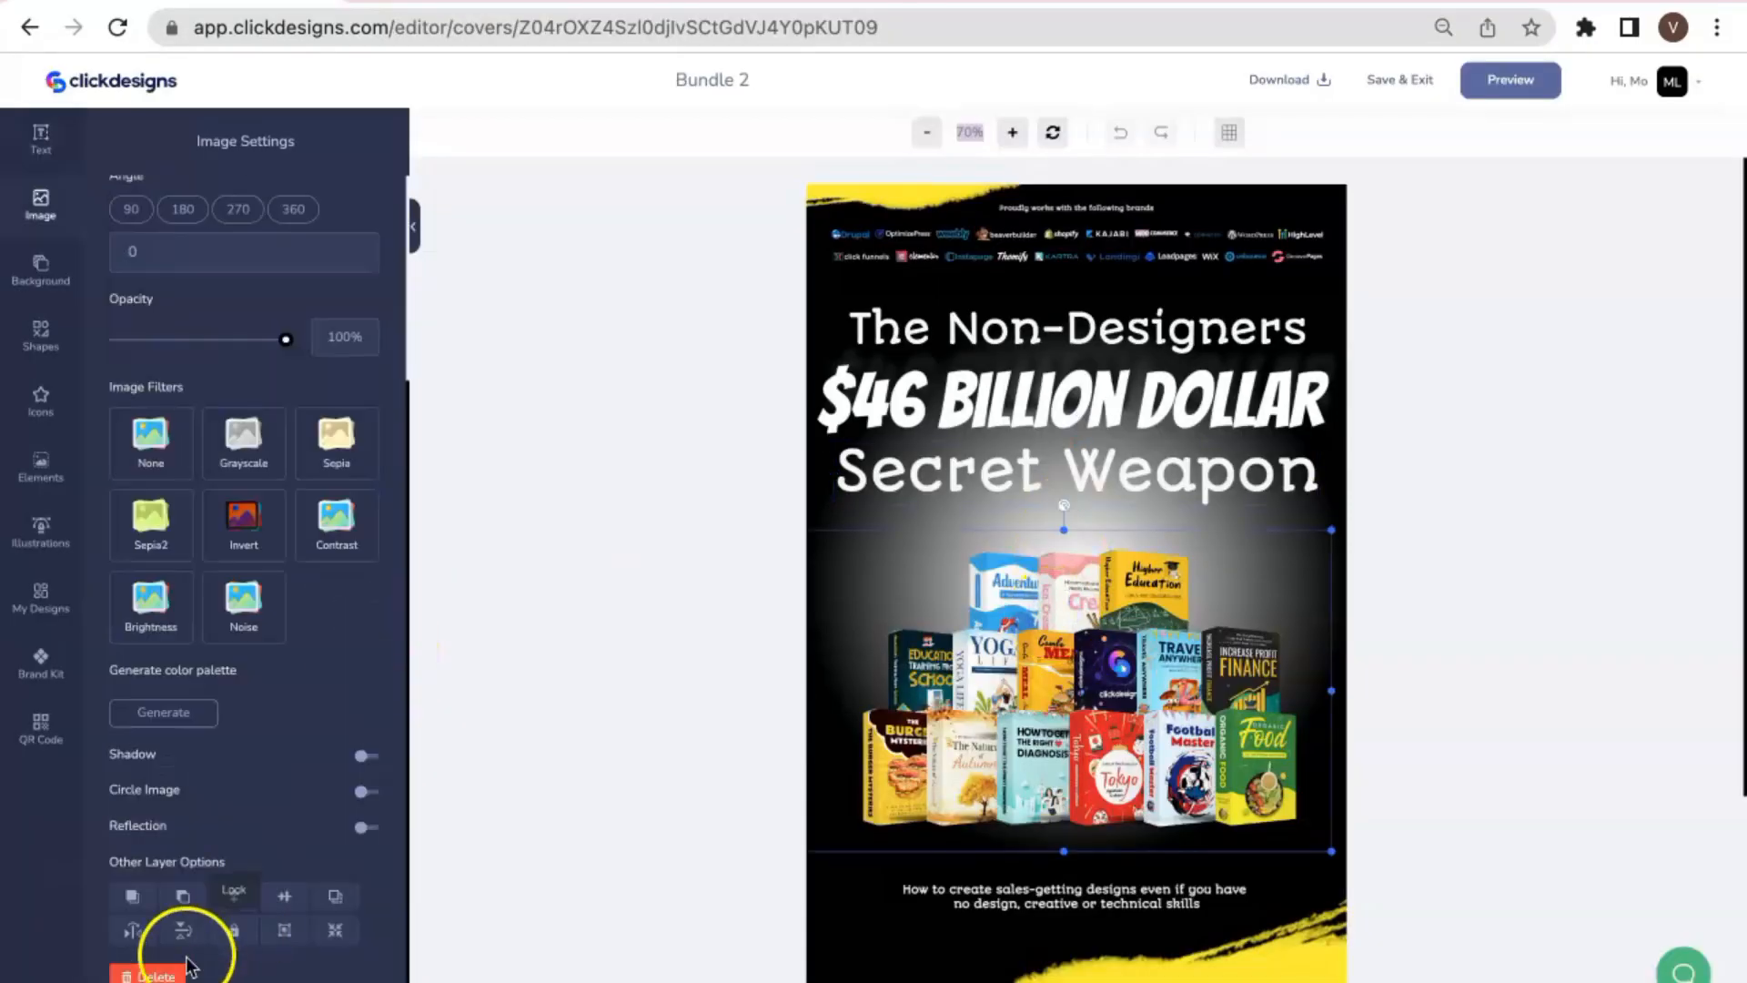
click(151, 973)
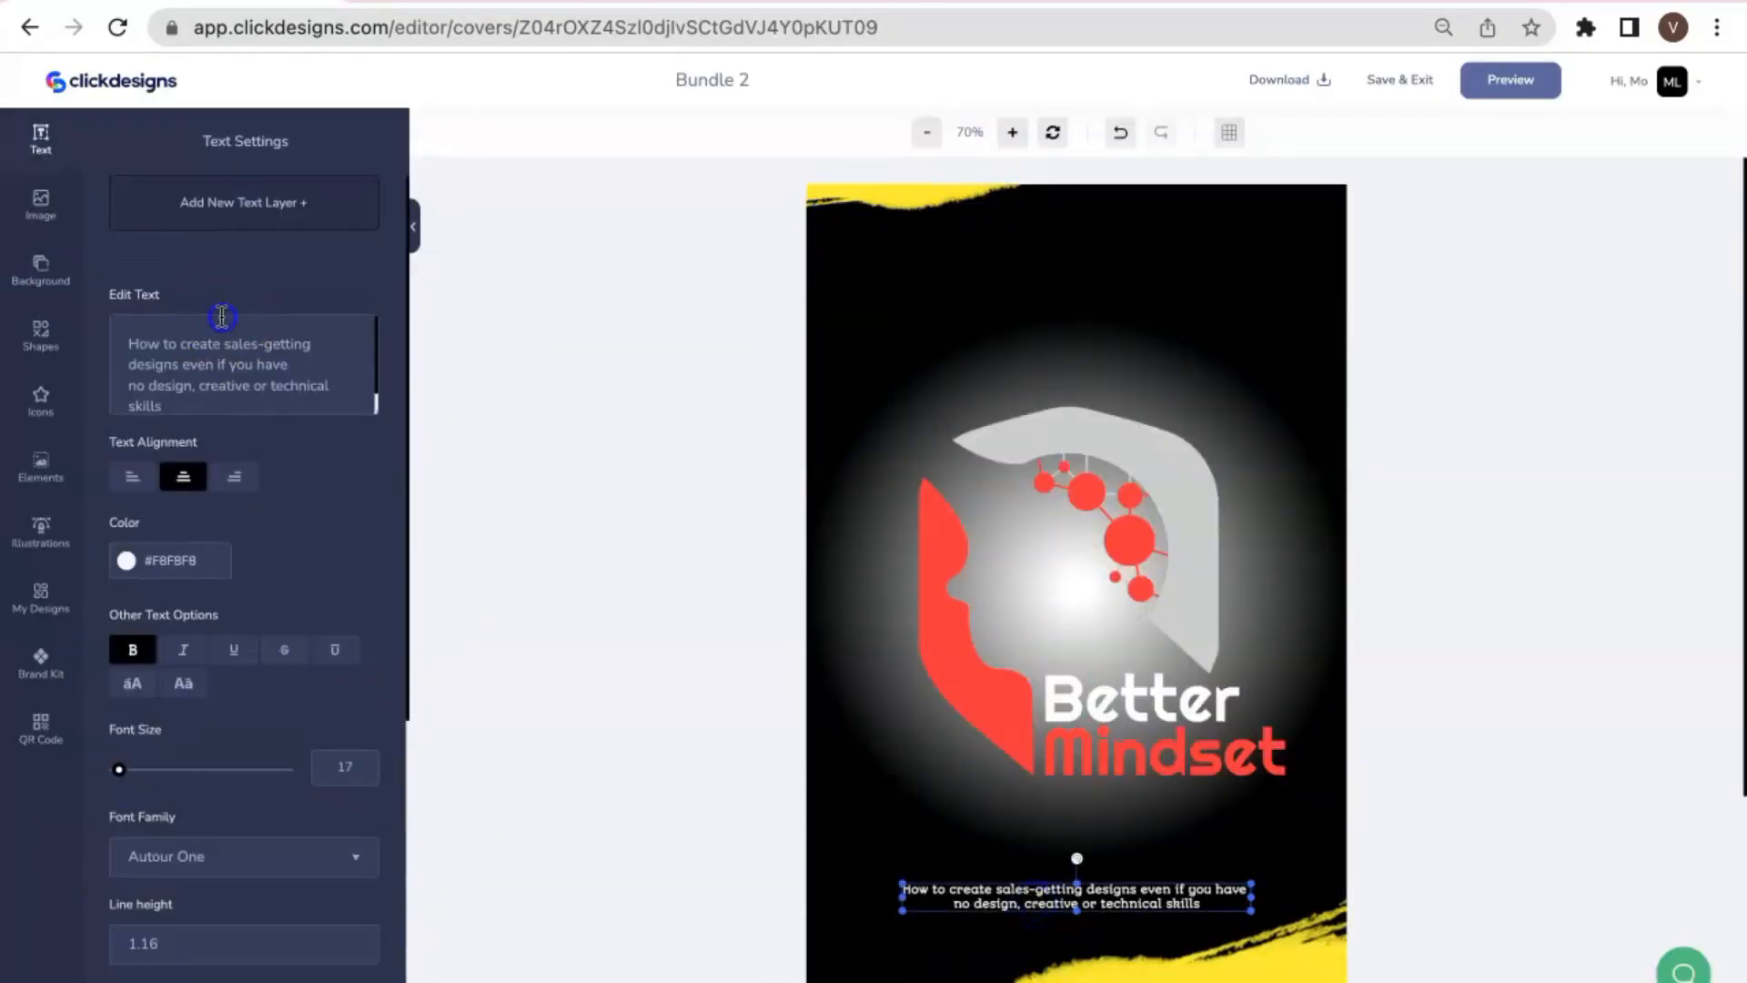
key(ctrl+a)
text(Help is always available. Discover how to heal your m)
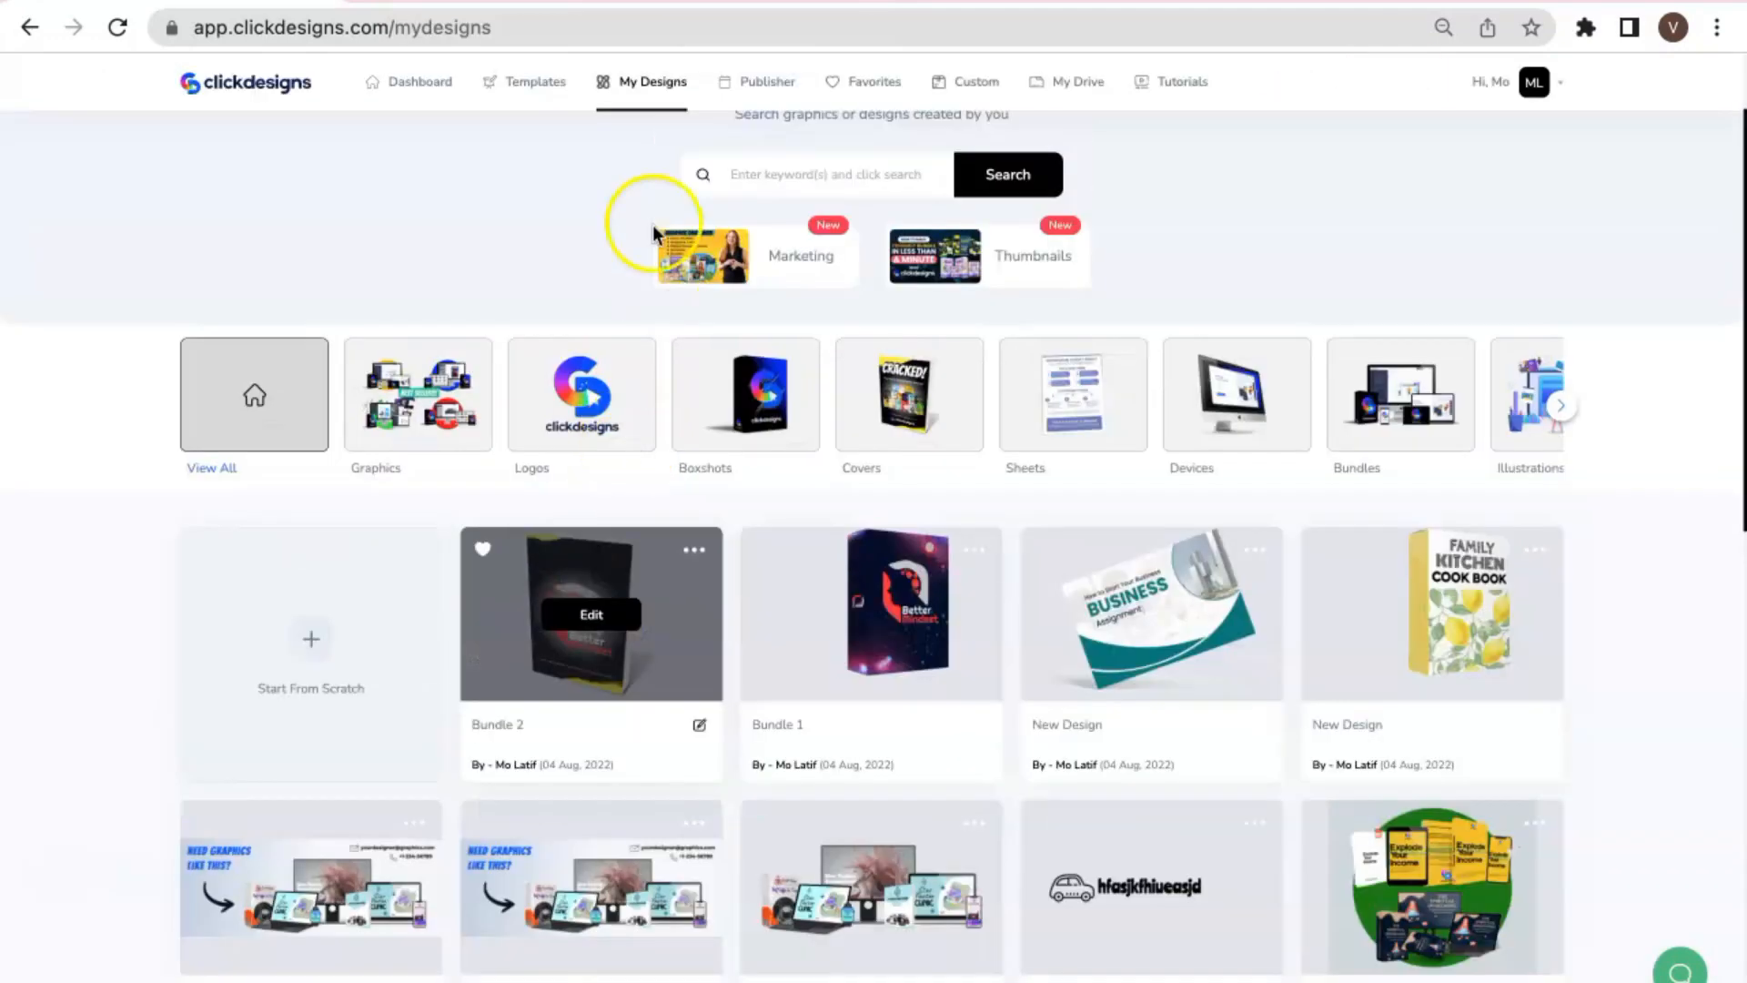
scroll(652, 233, up, 1)
Step: Narrow templates to Devices > Monitors and start a design from the Artburst monitor template
click(533, 82)
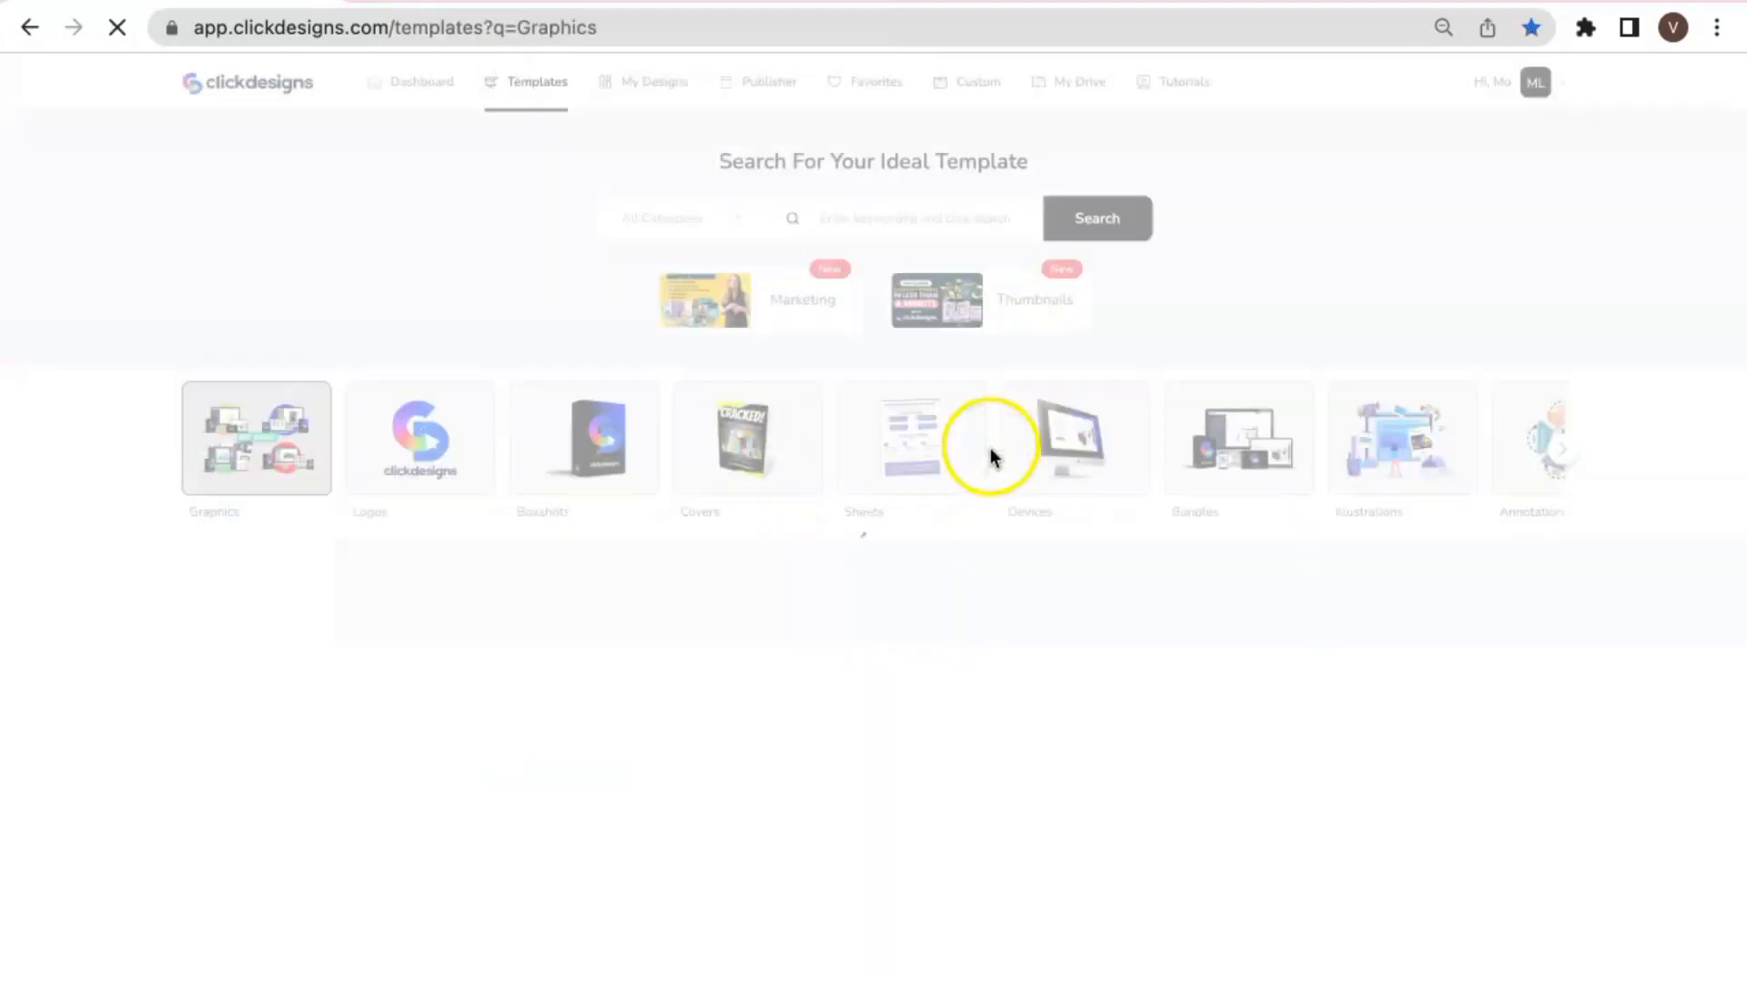
click(1093, 467)
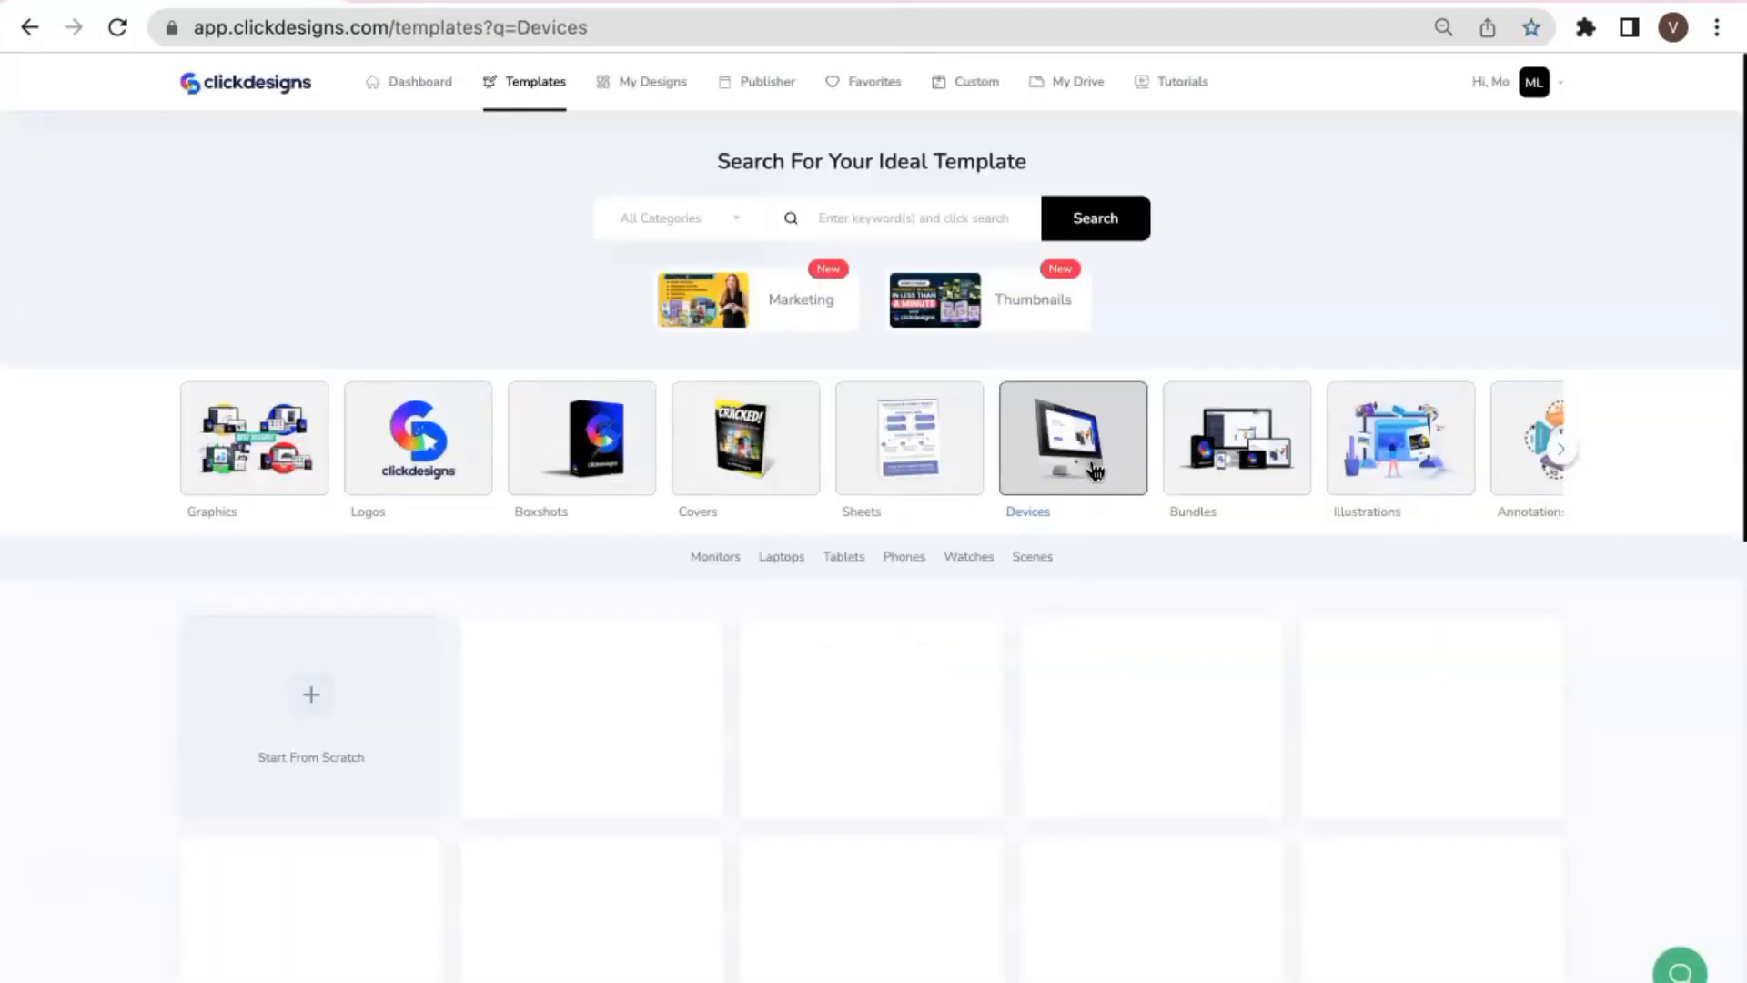
click(730, 566)
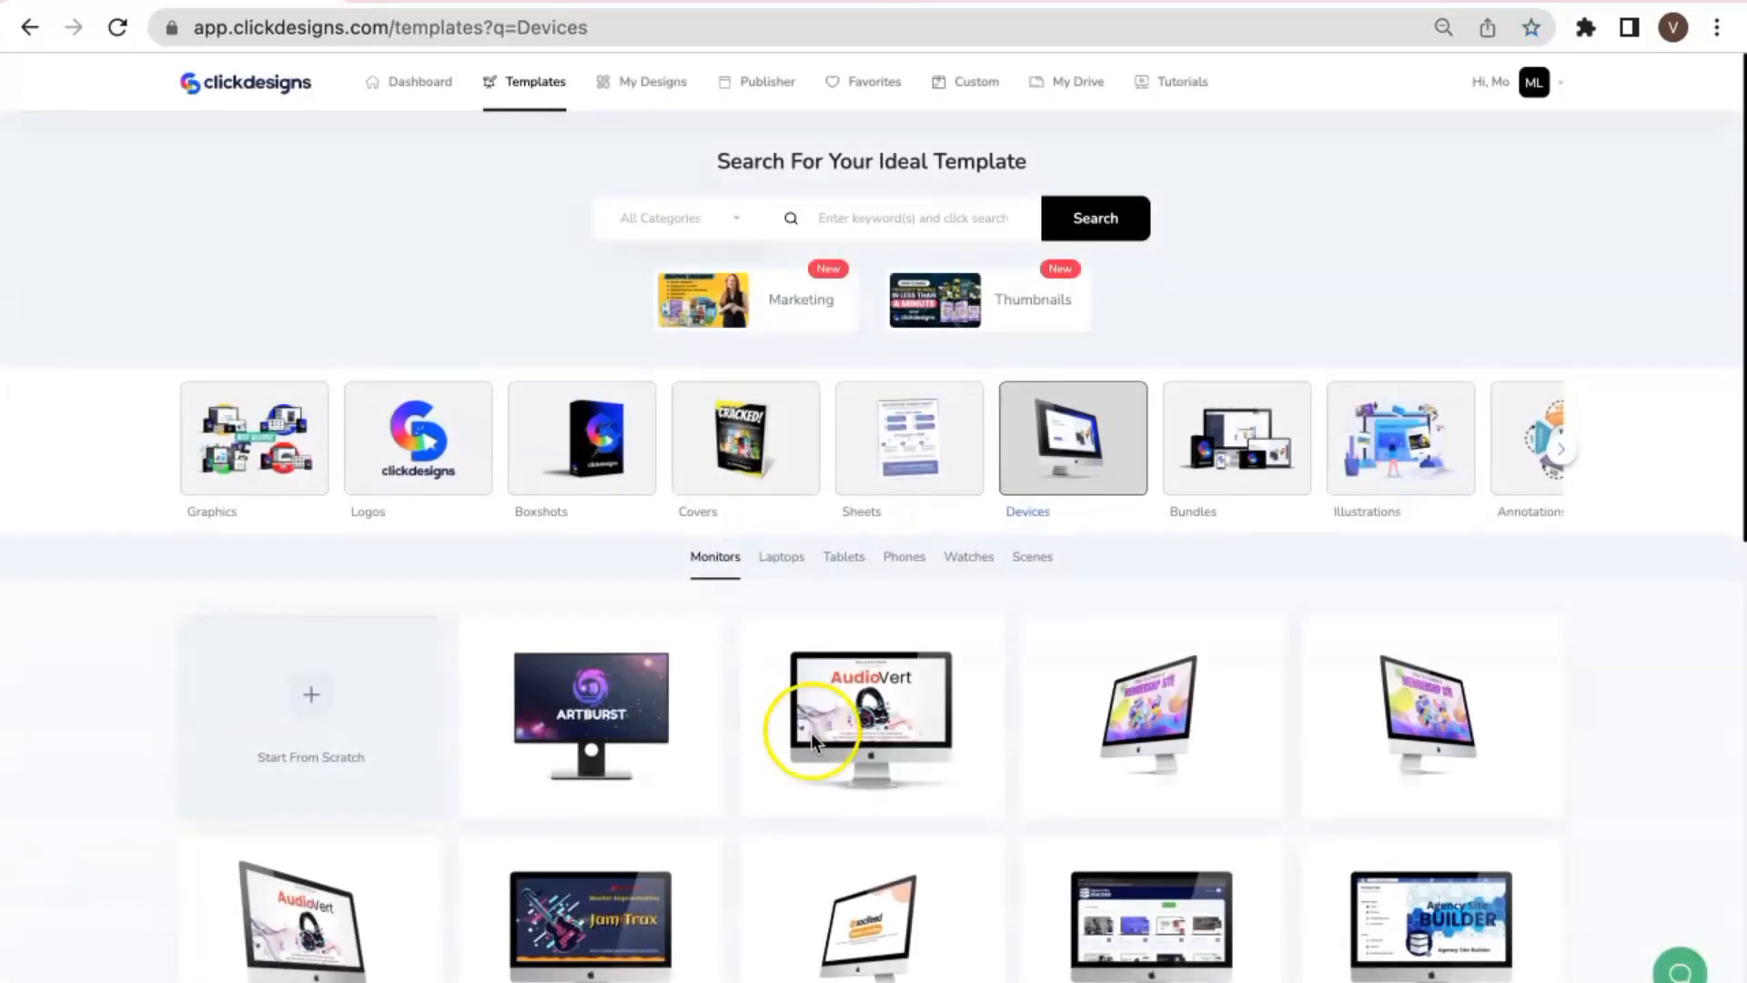
scroll(811, 733, down, 1)
click(597, 627)
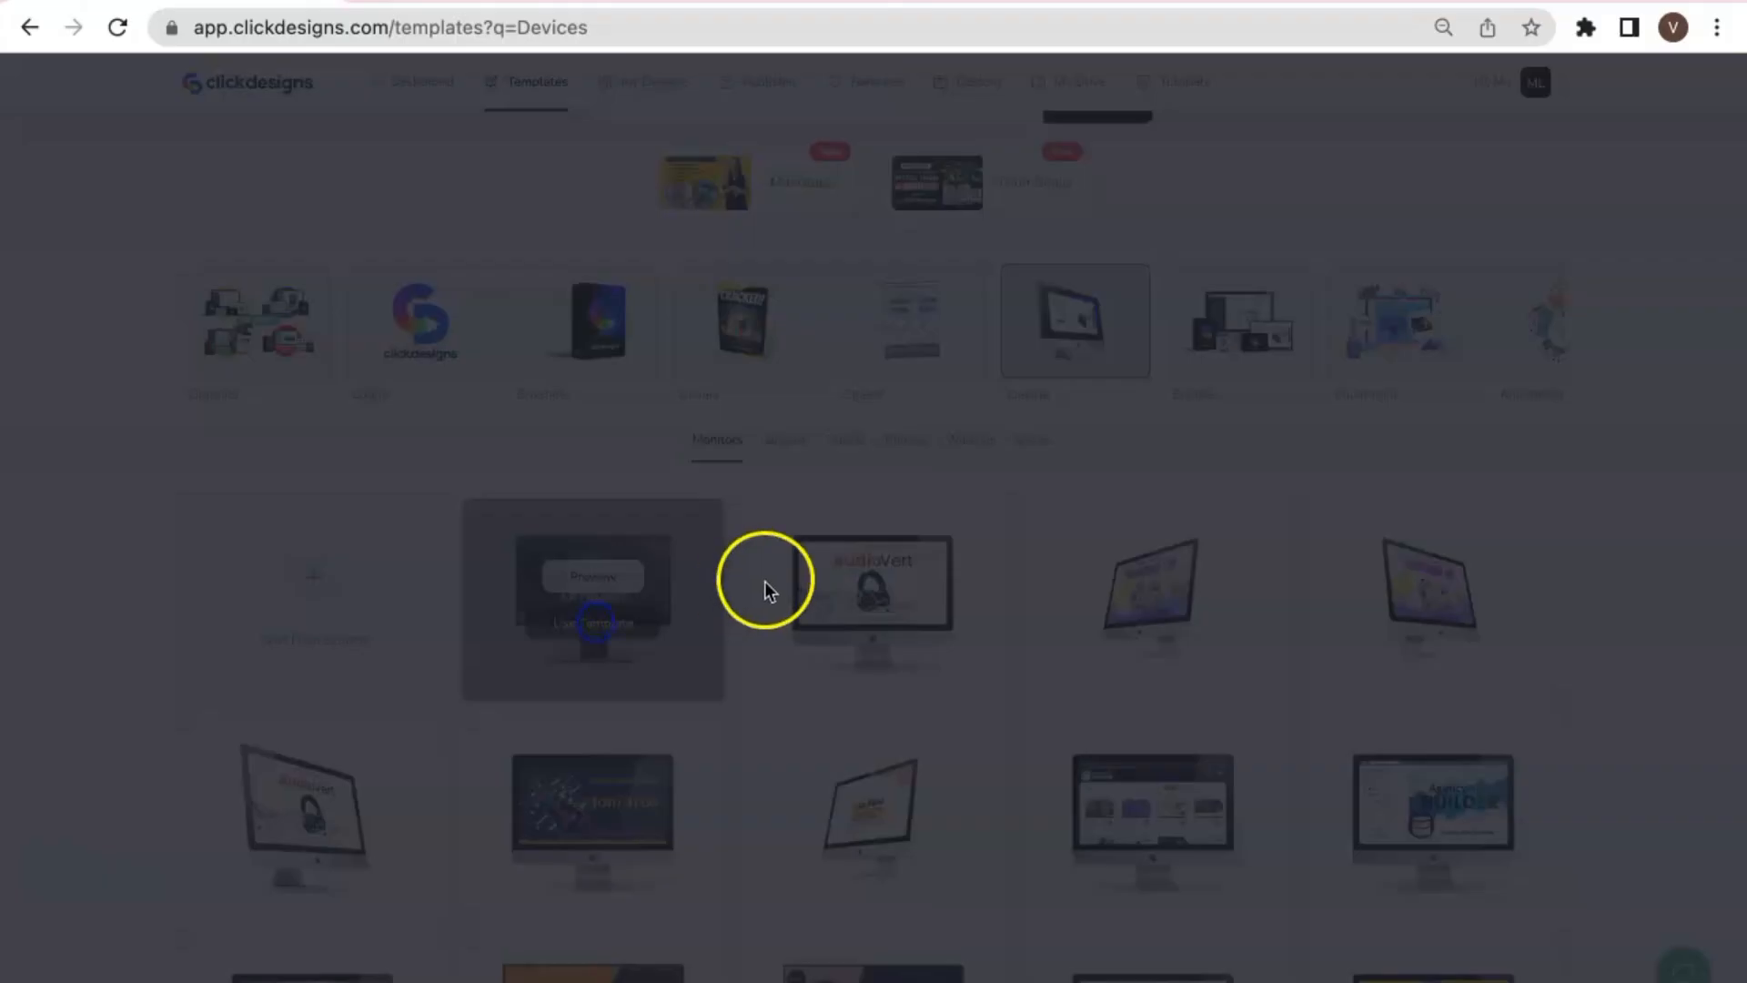
Step: Title the monitor design 'Bundle 3' and save it from the editor
click(772, 547)
text(Bundle 3)
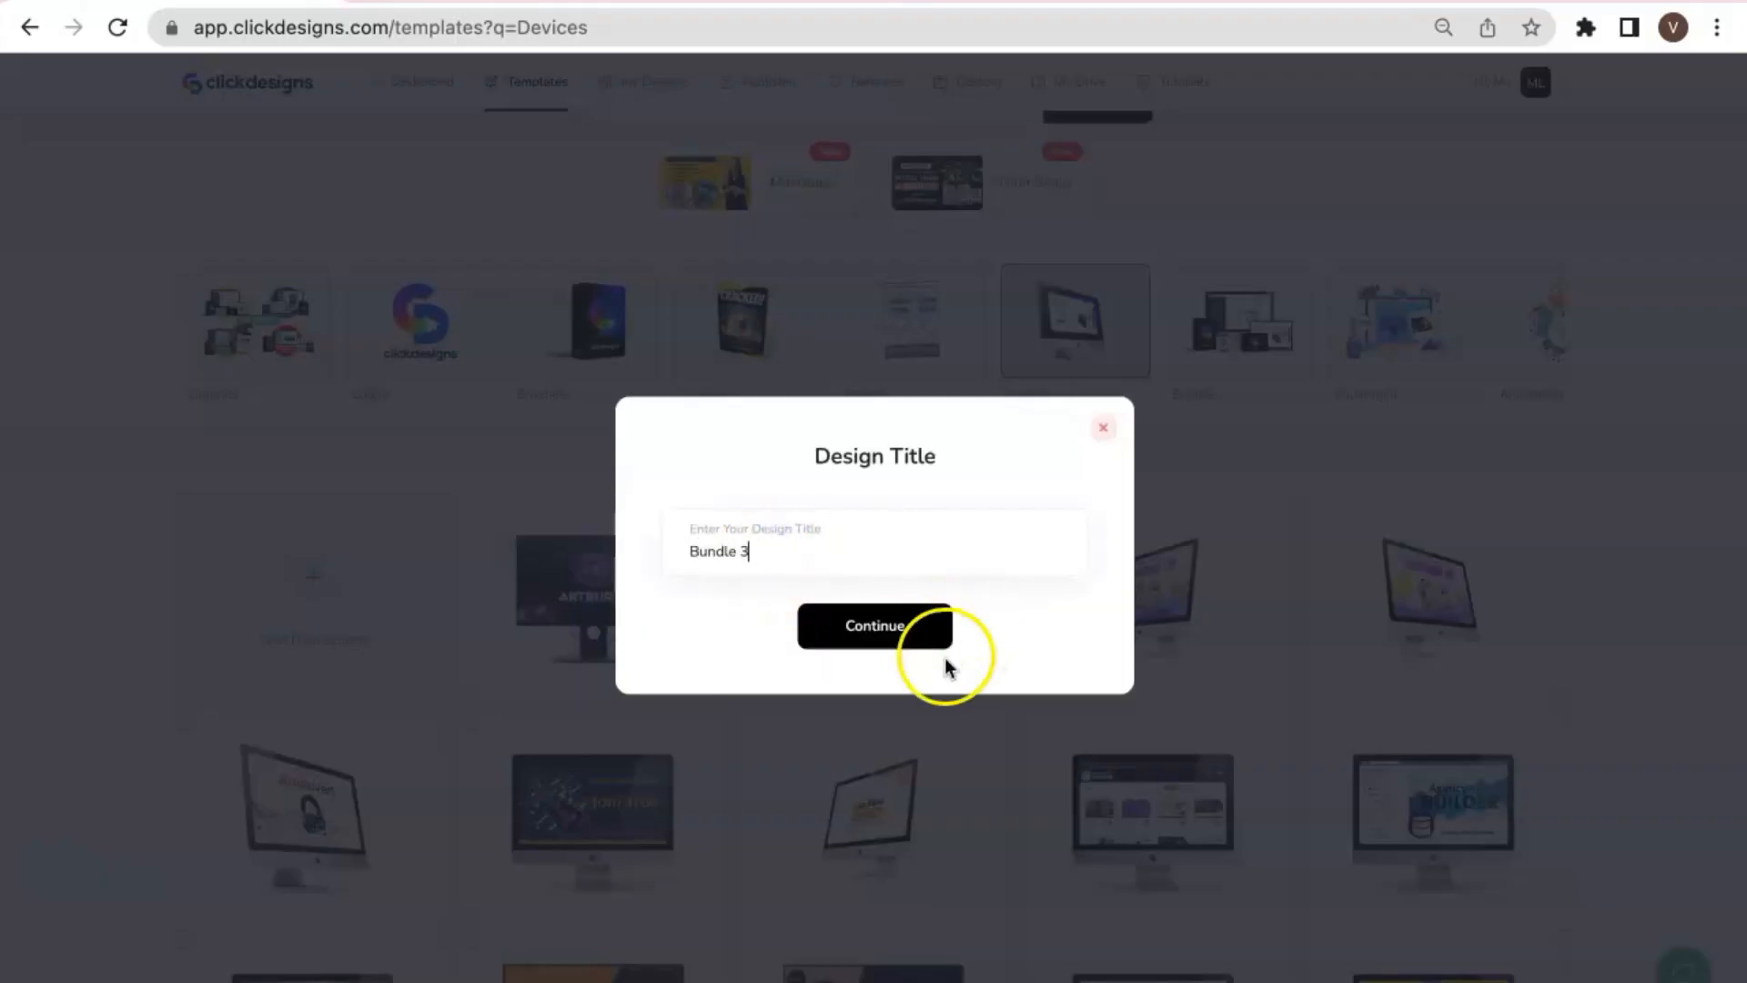
click(929, 635)
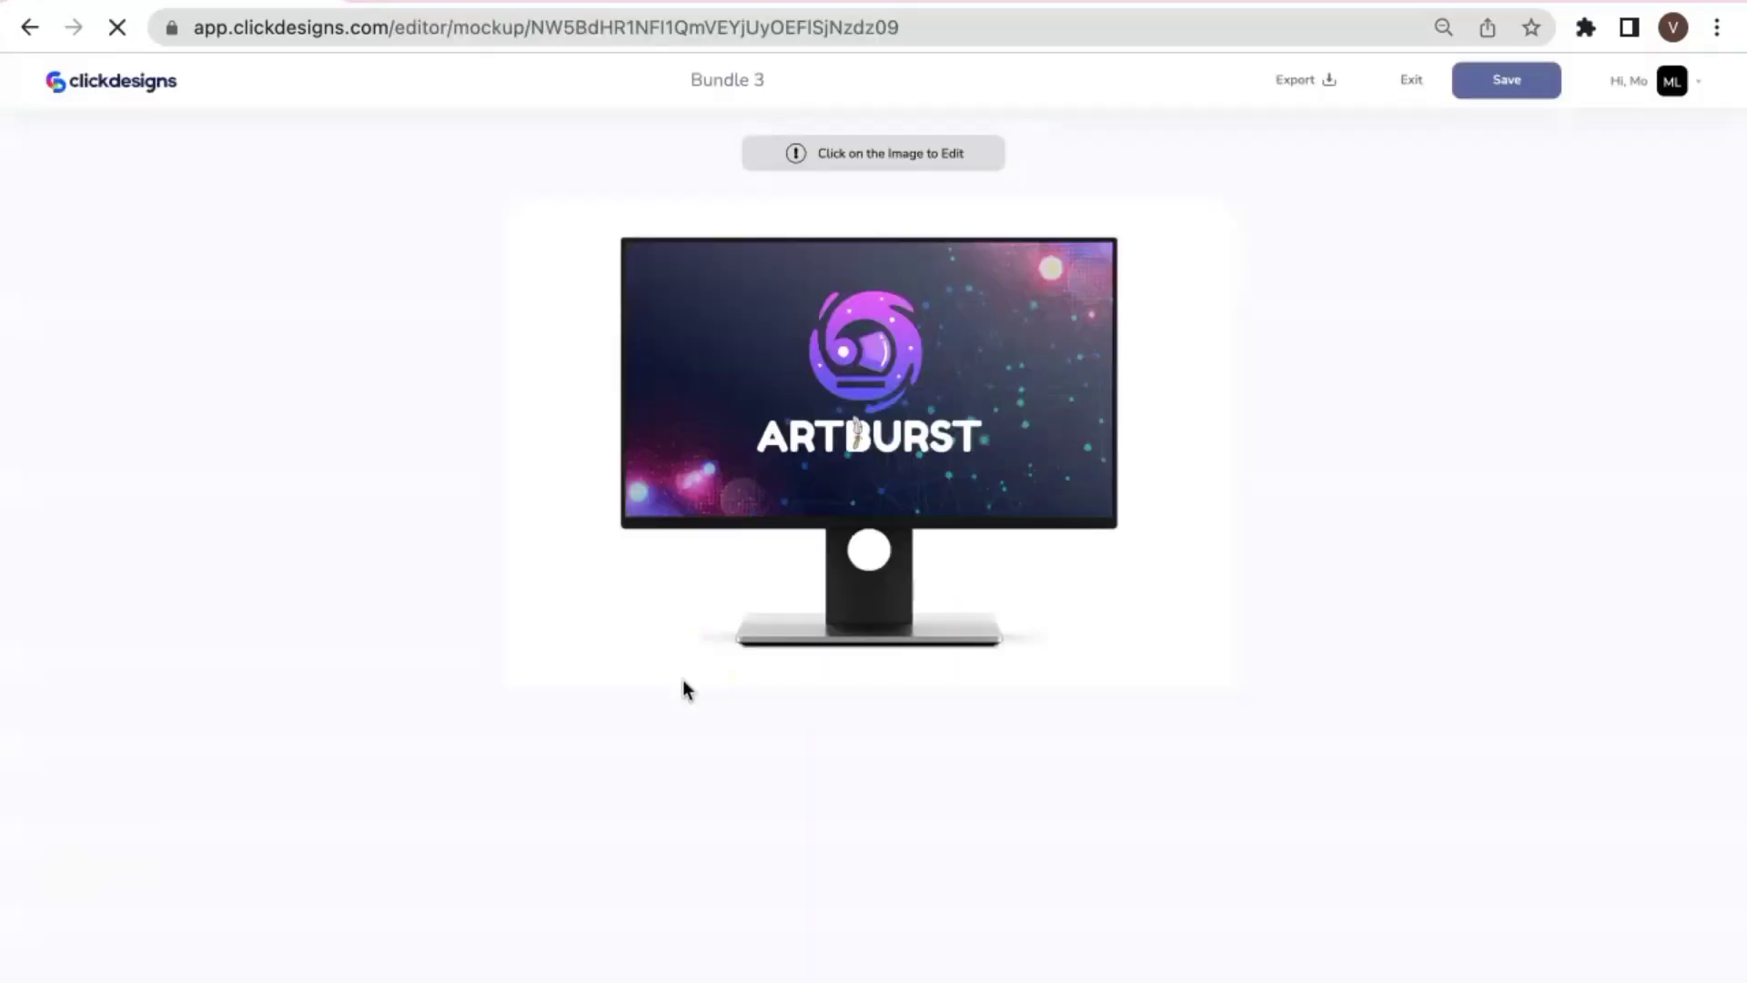
click(838, 370)
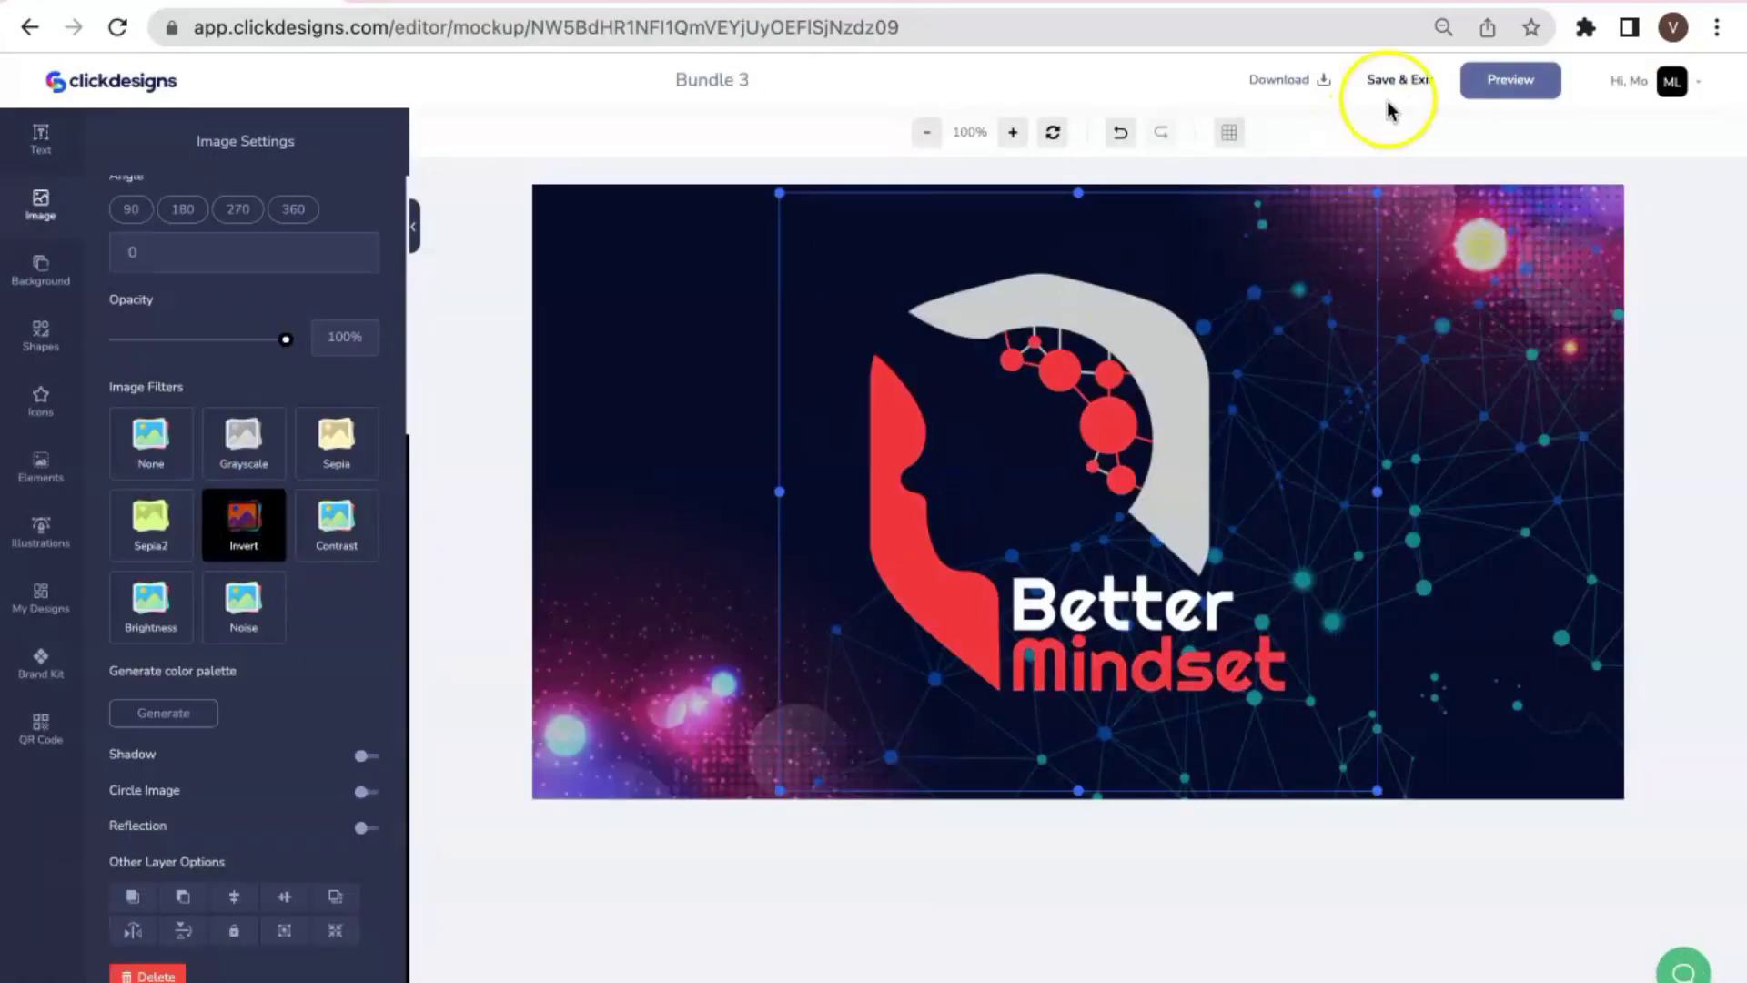
click(1391, 96)
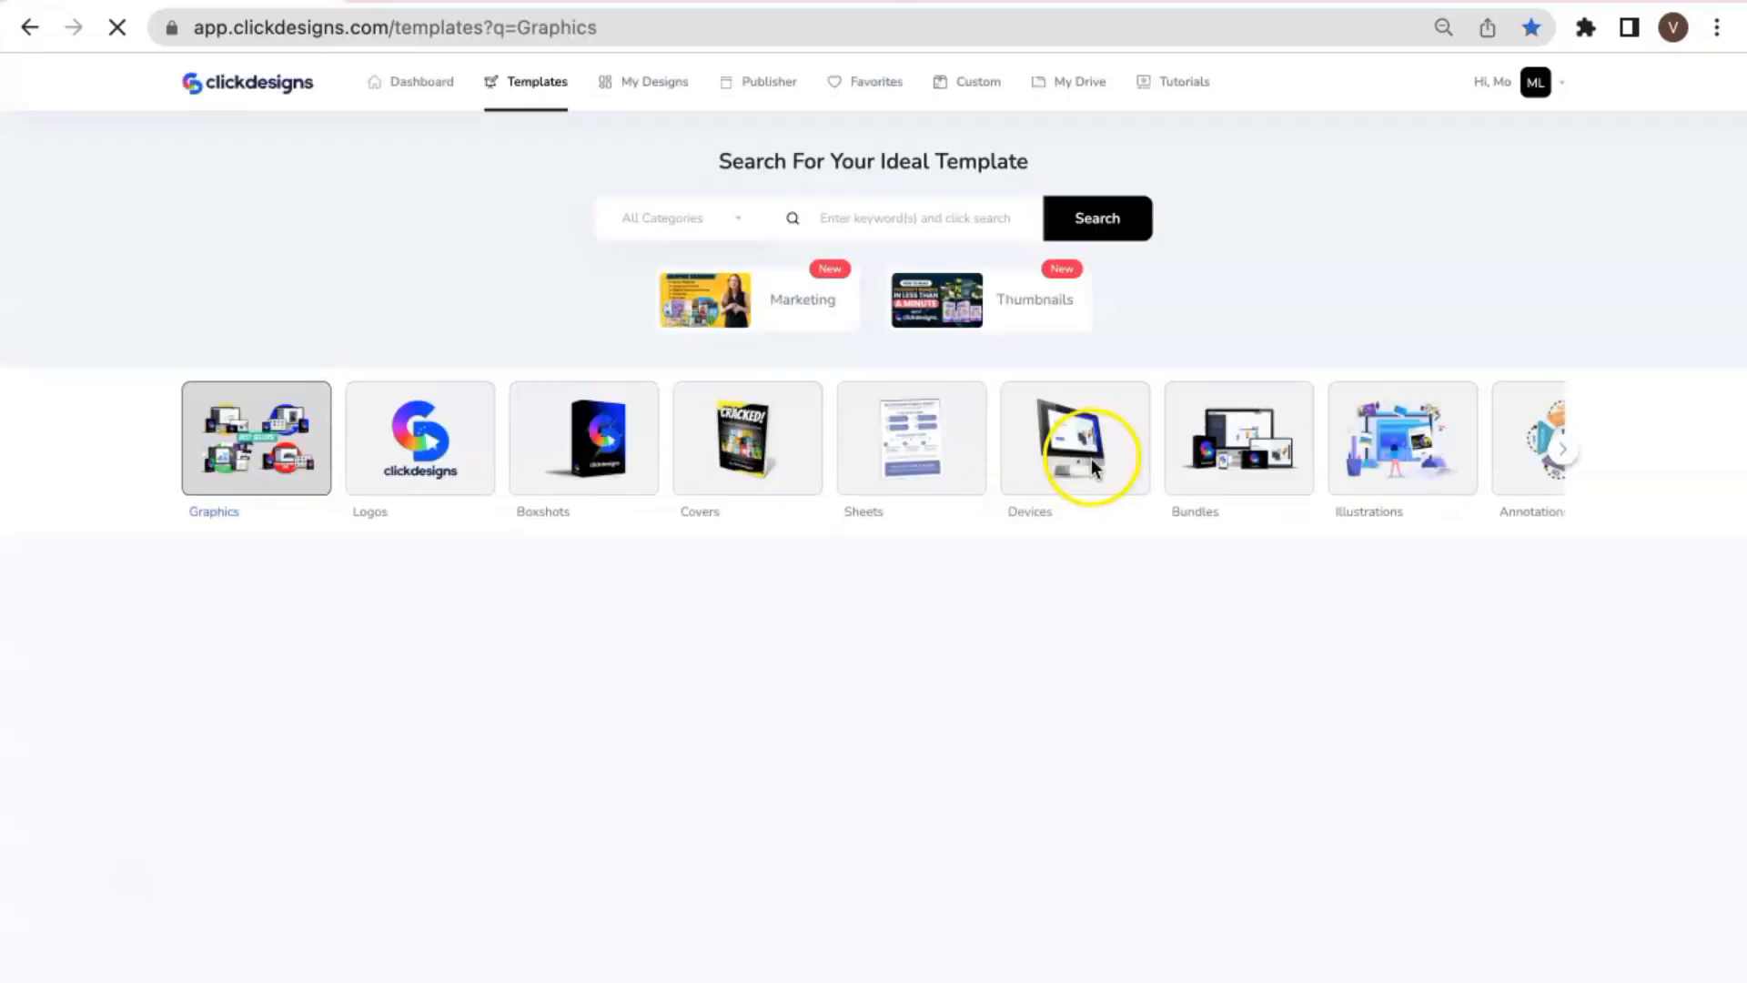
Step: Pick a phone mockup template under Devices > Phones and title the design 'Bundle 4'
click(1093, 464)
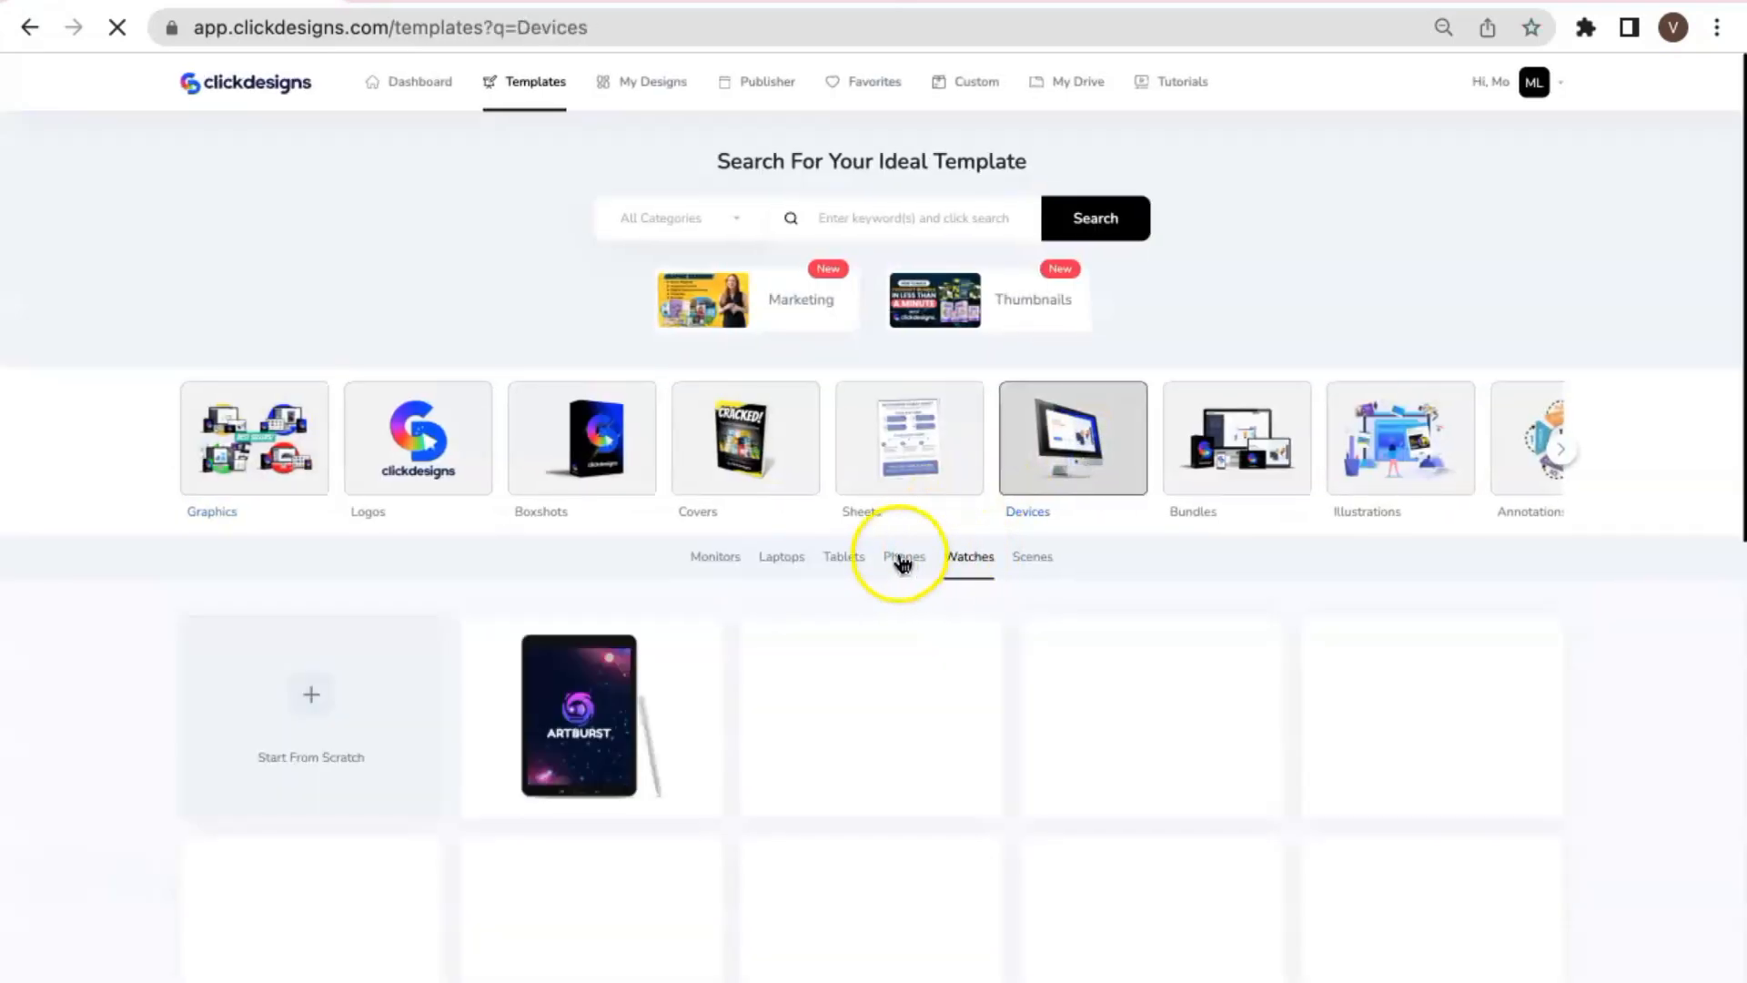
click(903, 557)
scroll(931, 645, down, 3)
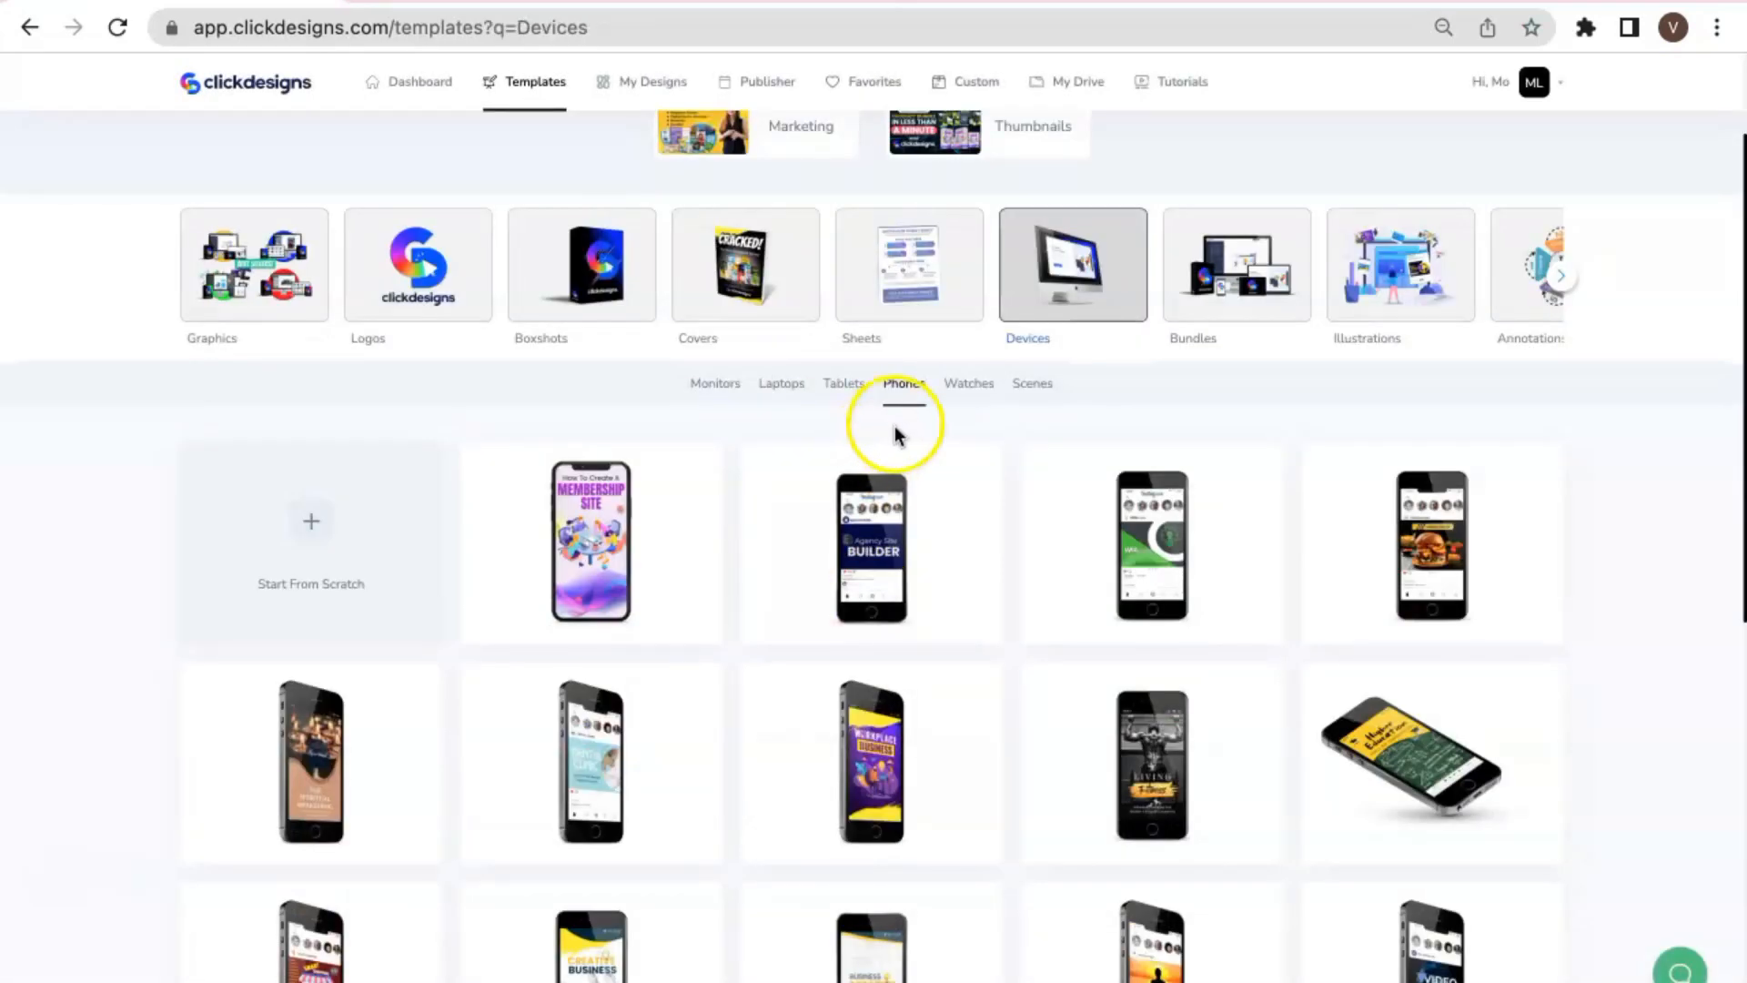
scroll(756, 627, down, 5)
click(622, 785)
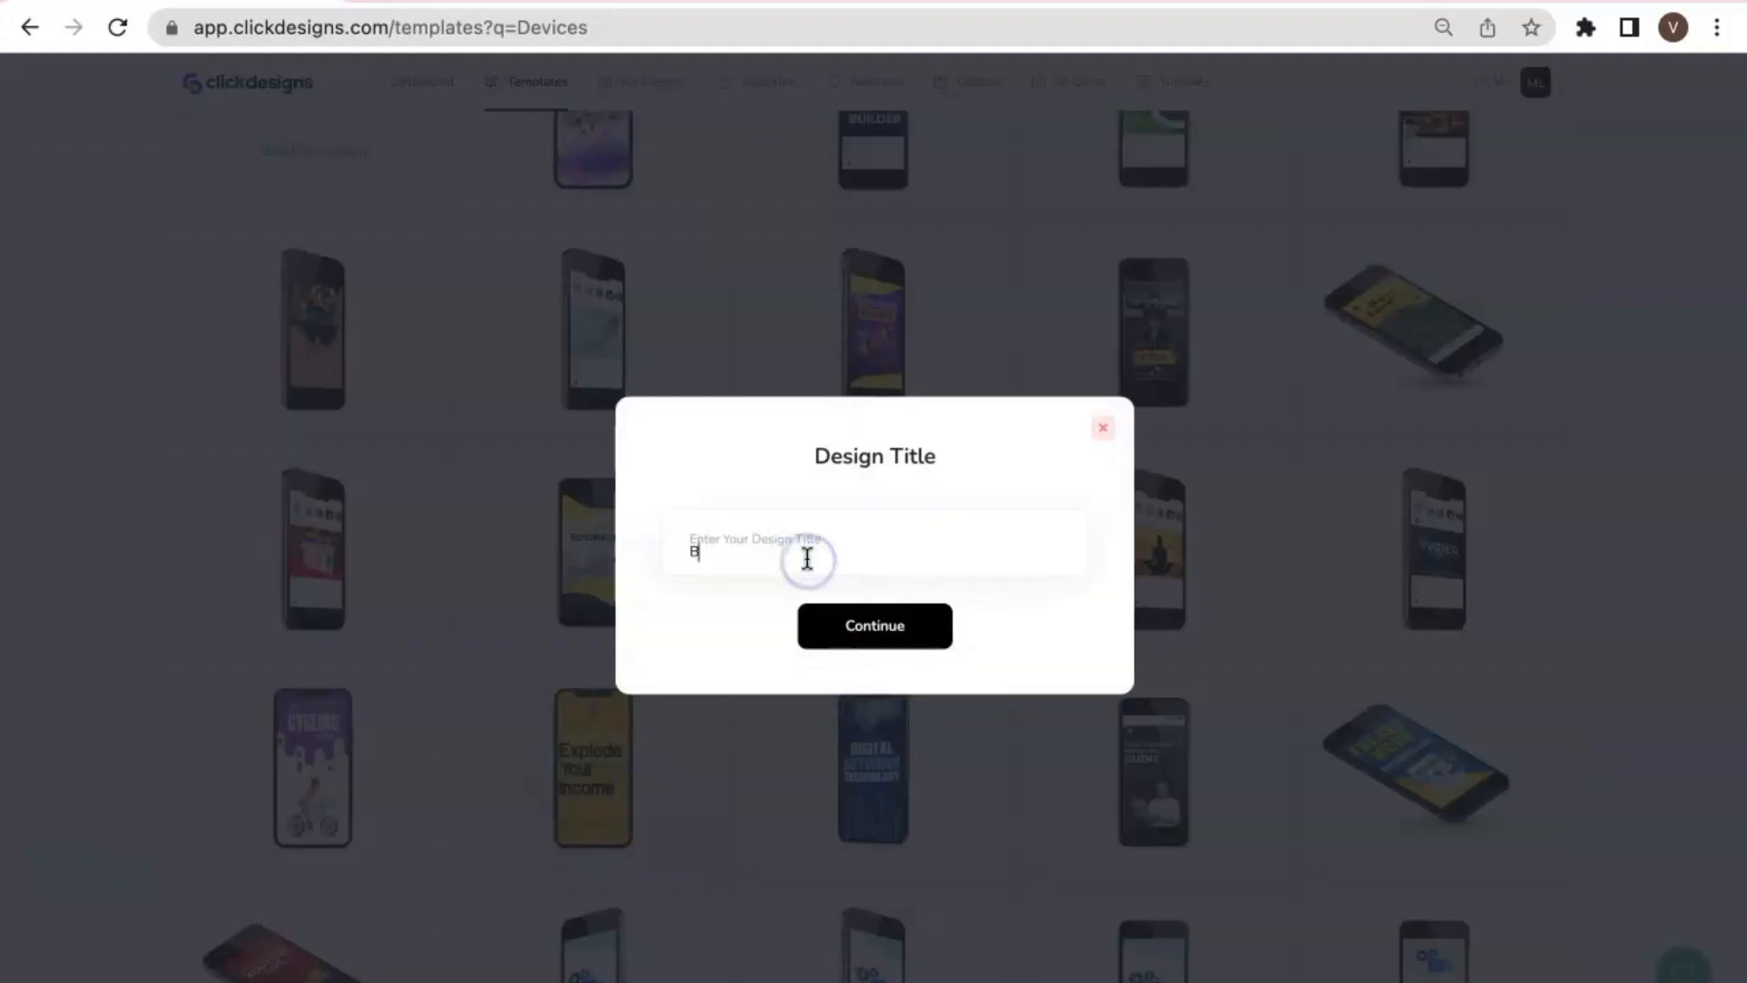
text(Bundle 4)
click(901, 641)
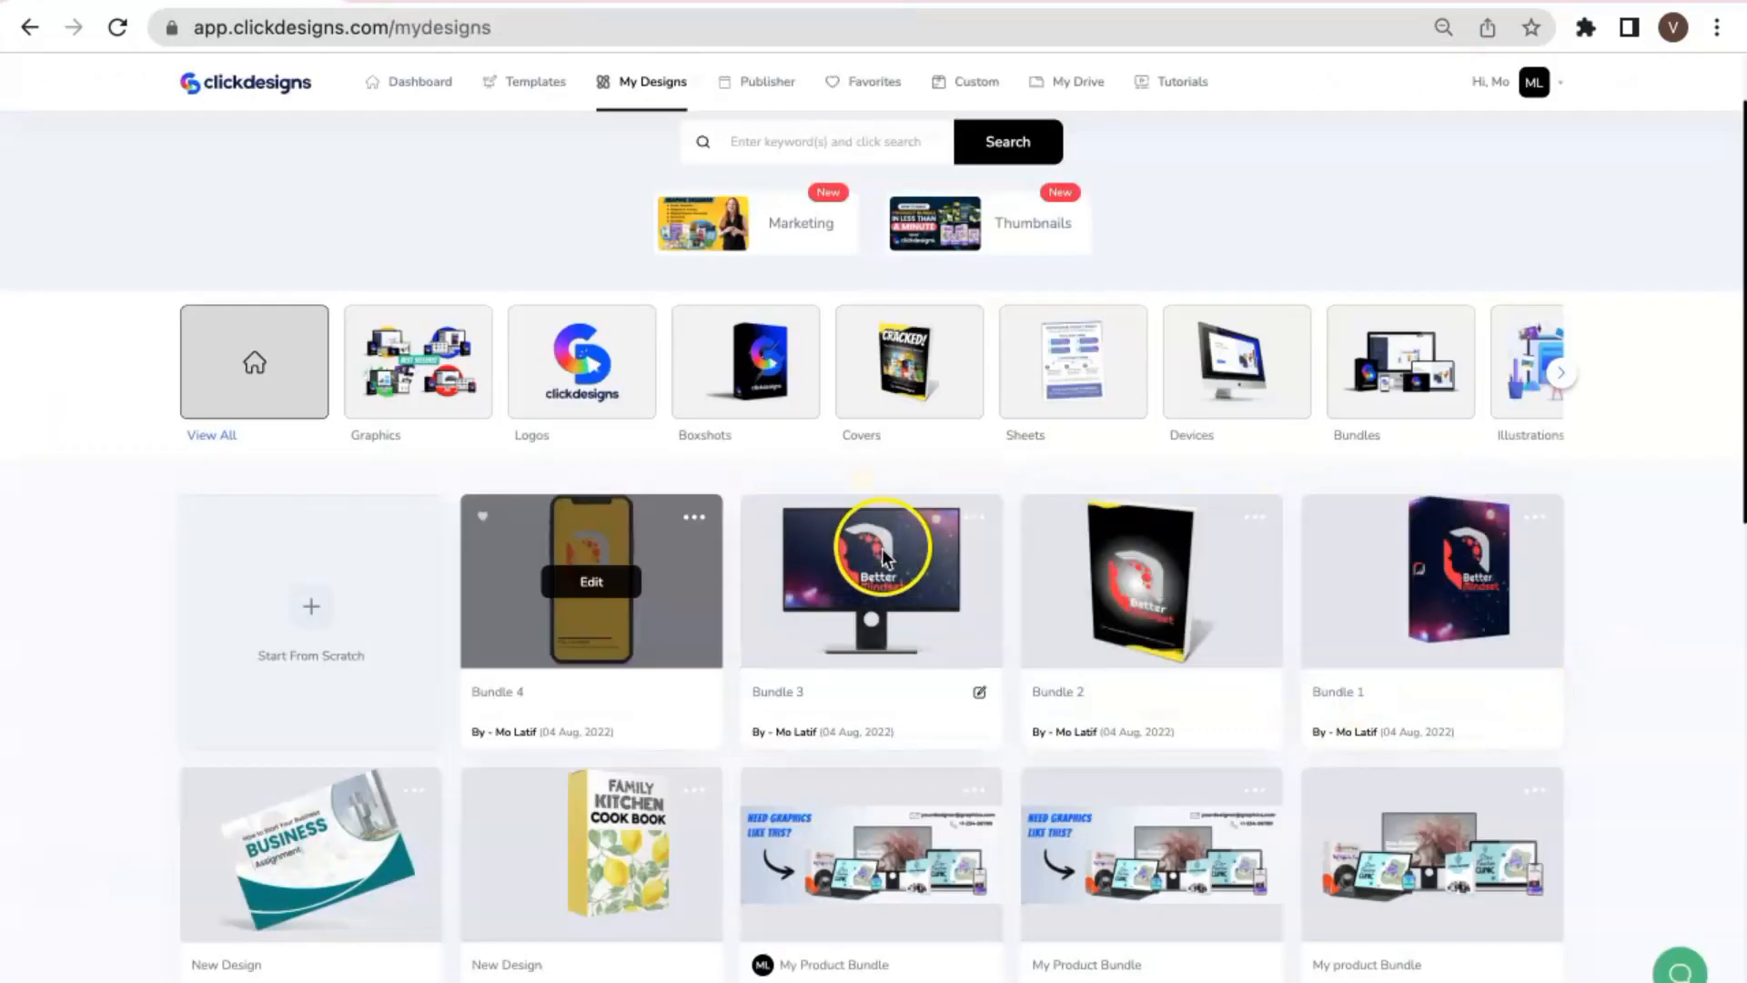
scroll(1194, 551, up, 3)
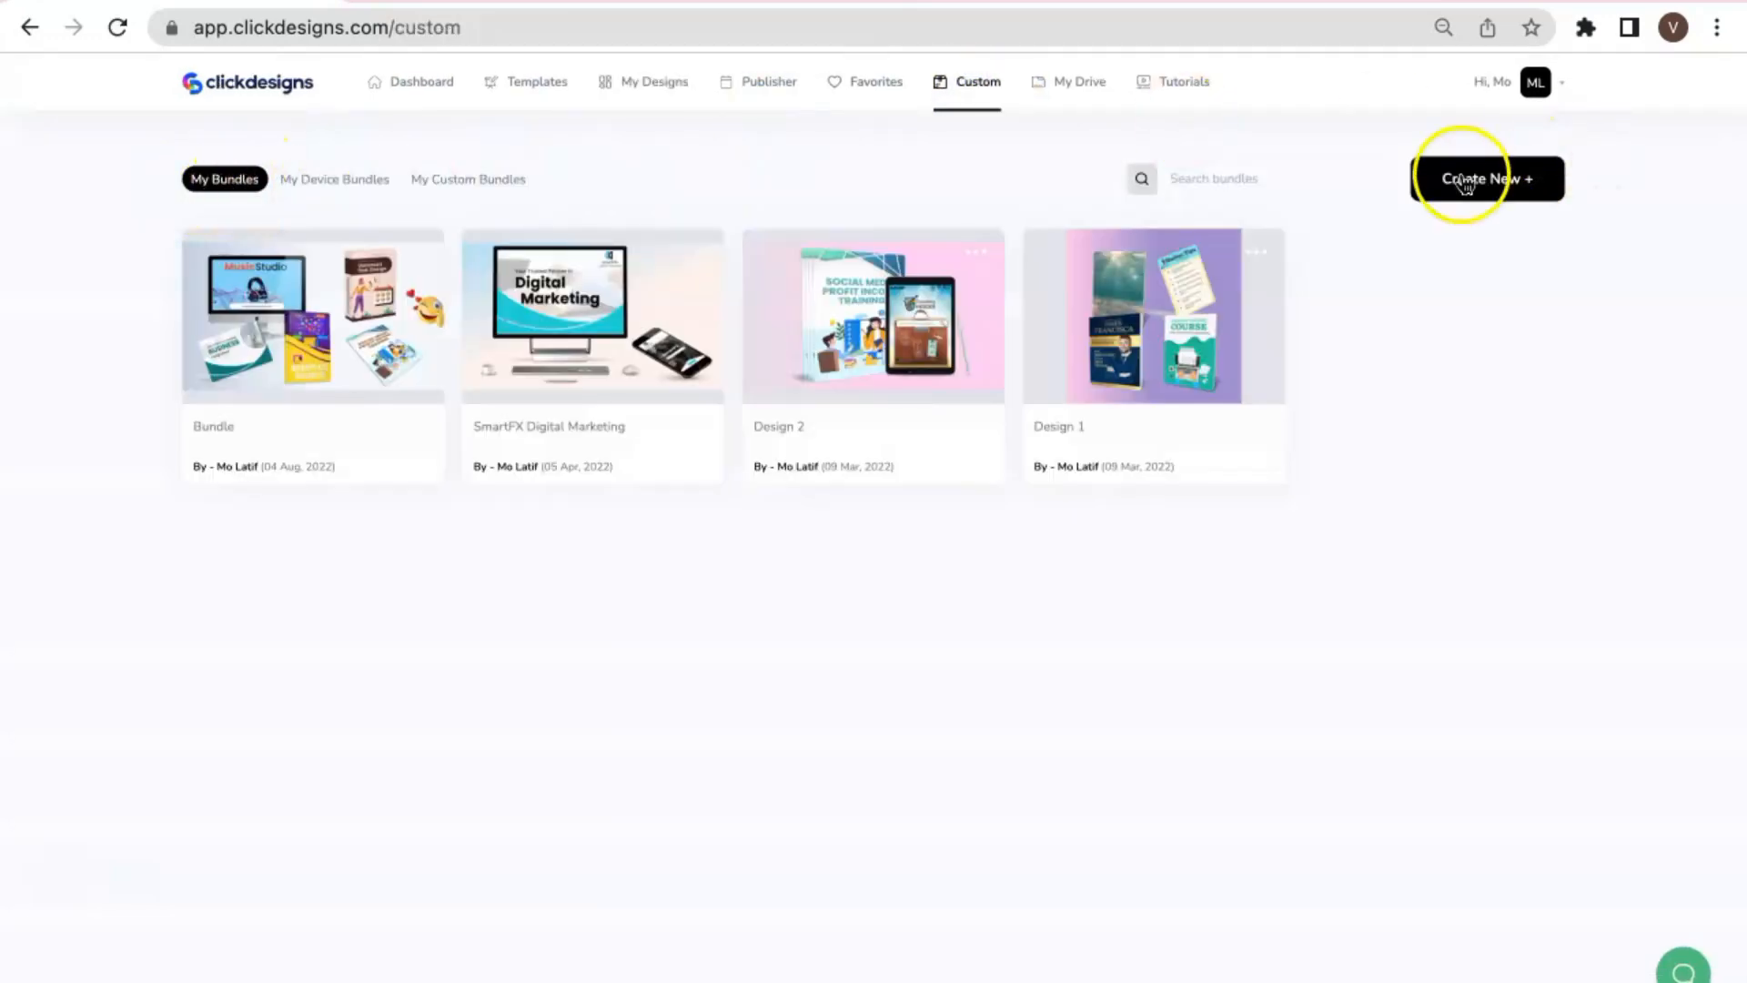
Step: Create a group bundle named 'Bundle 5' using Bundle Your Designs with a 500-pixel canvas width
click(1468, 181)
click(843, 407)
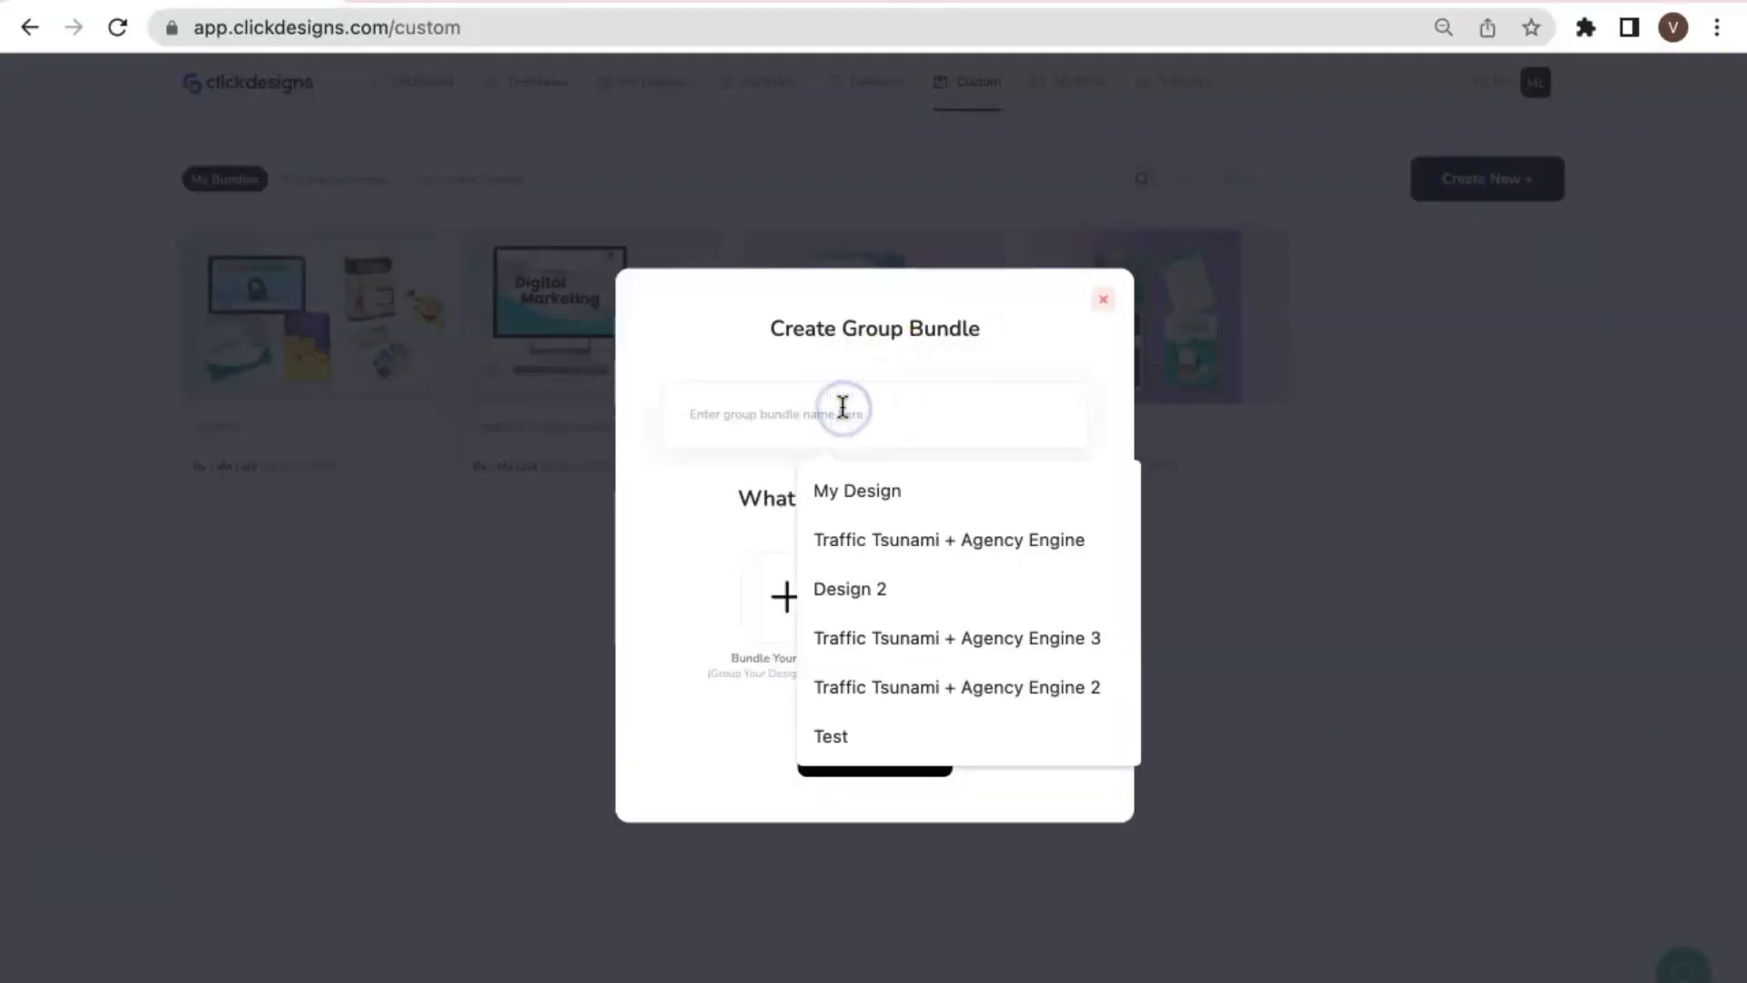
text(Bundle 5)
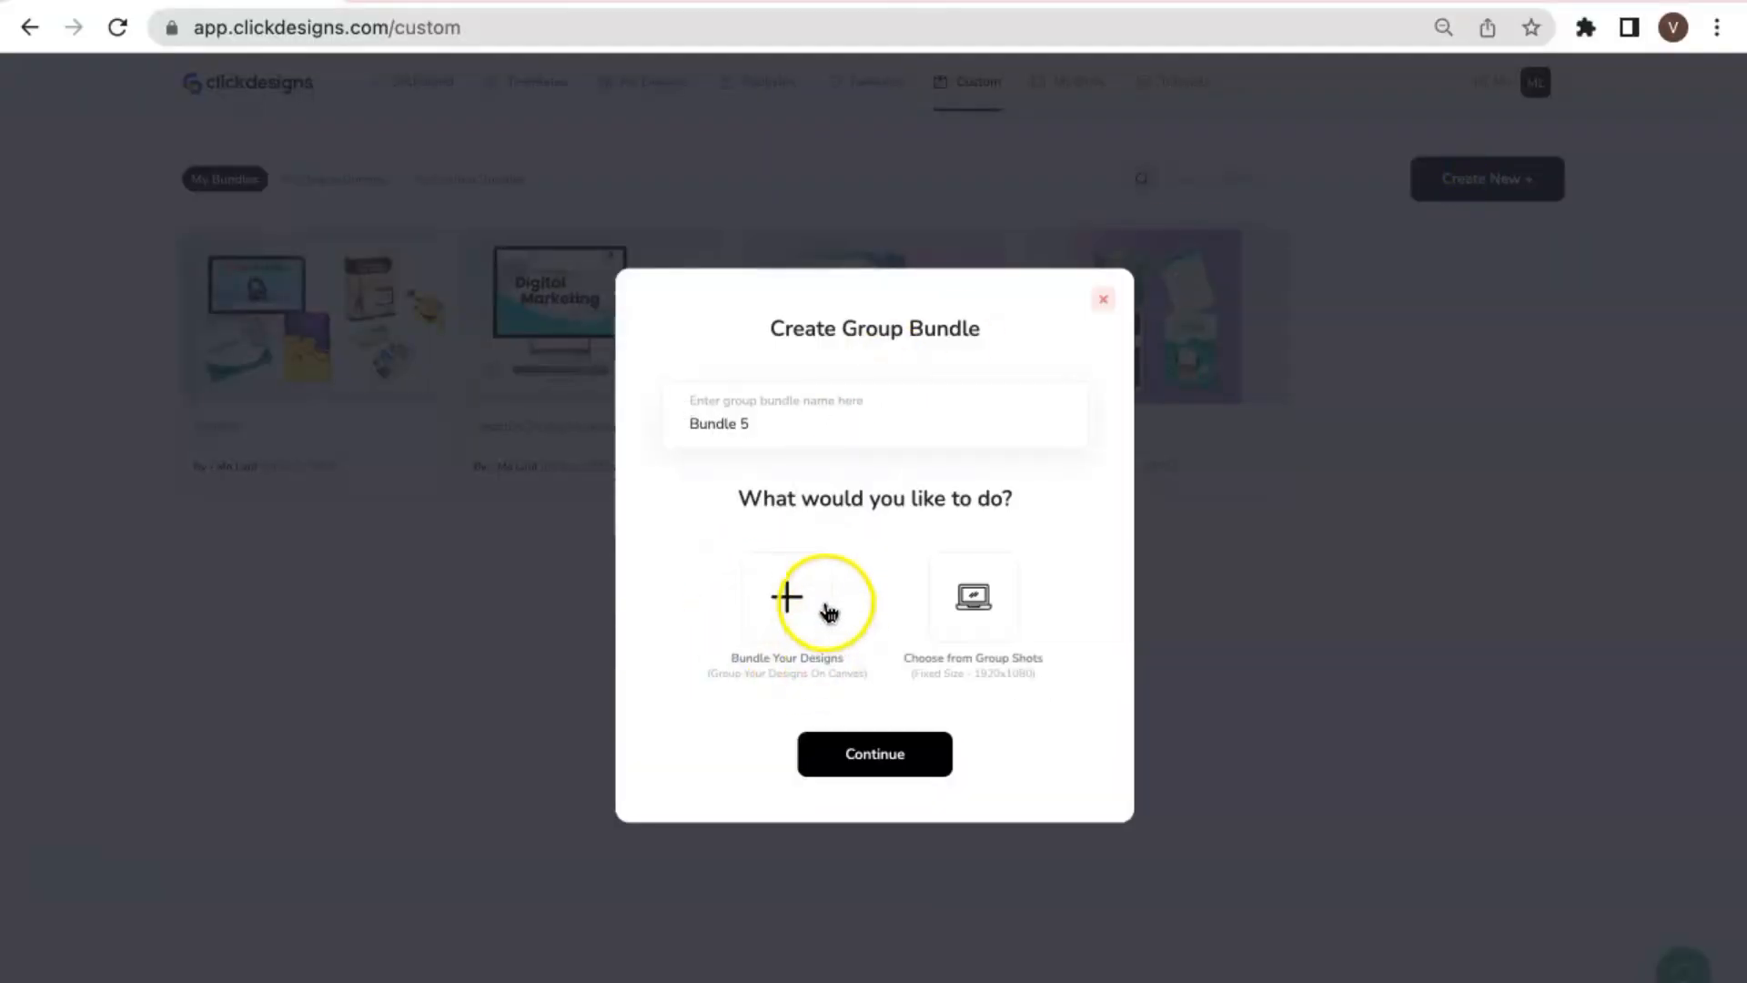
click(803, 607)
click(778, 727)
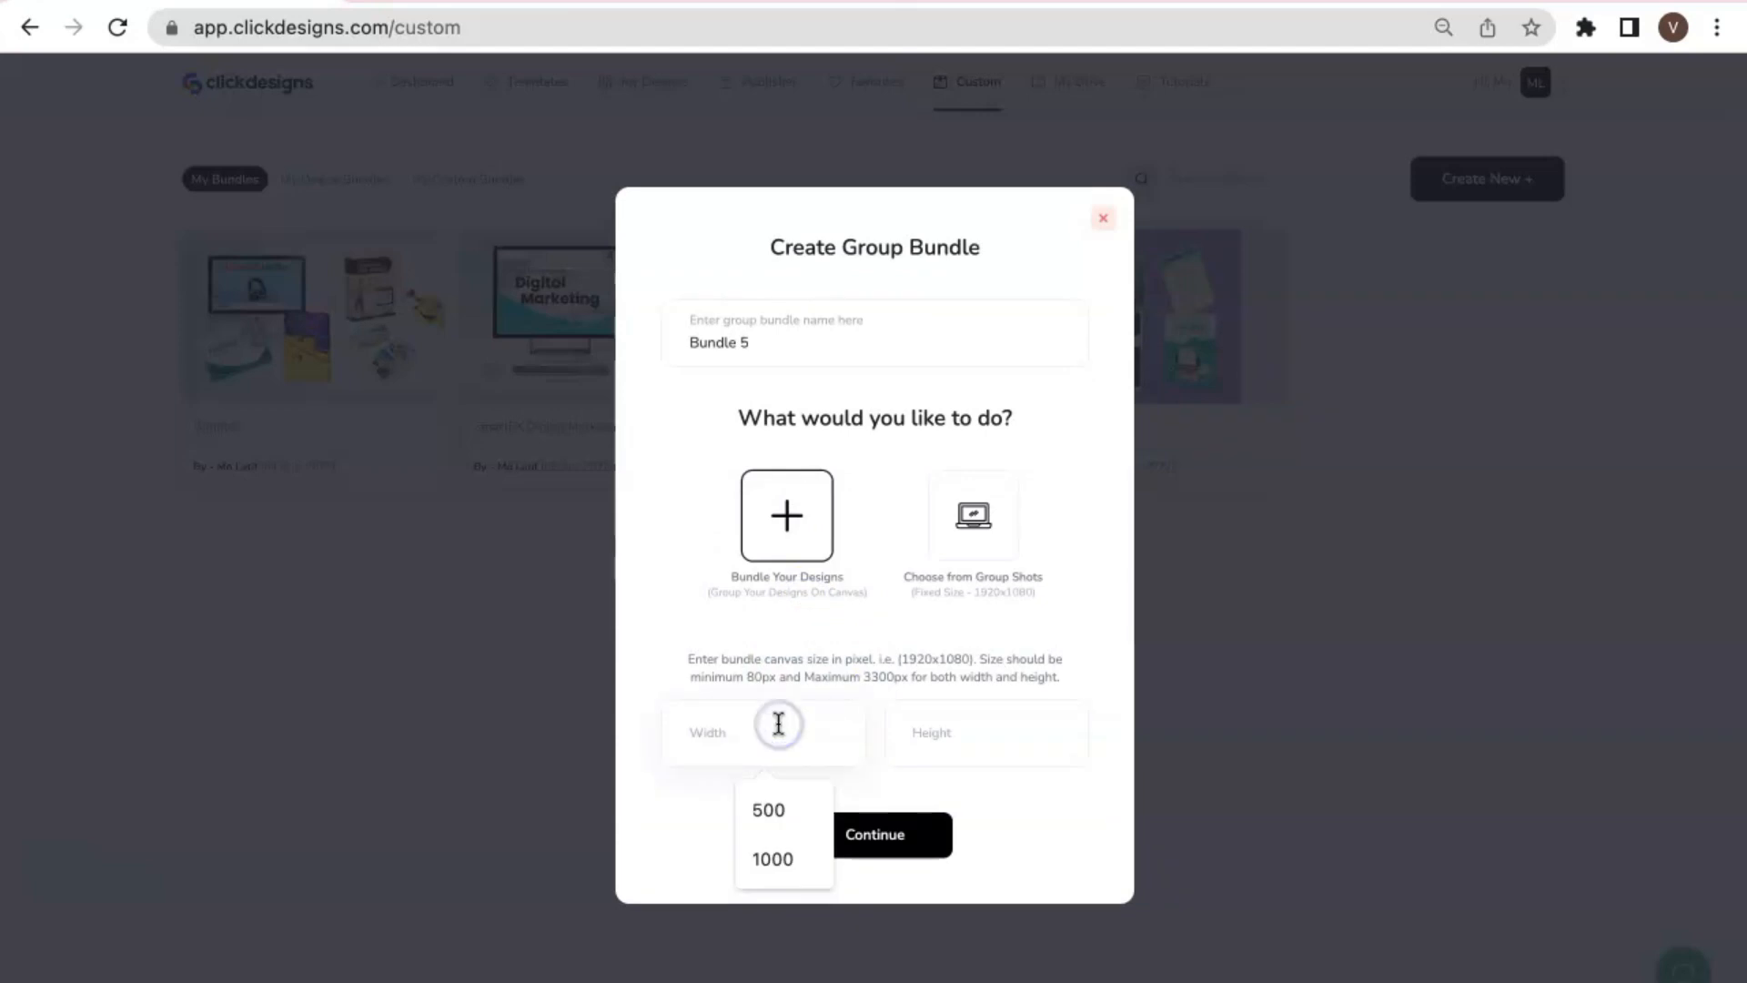
text(500)
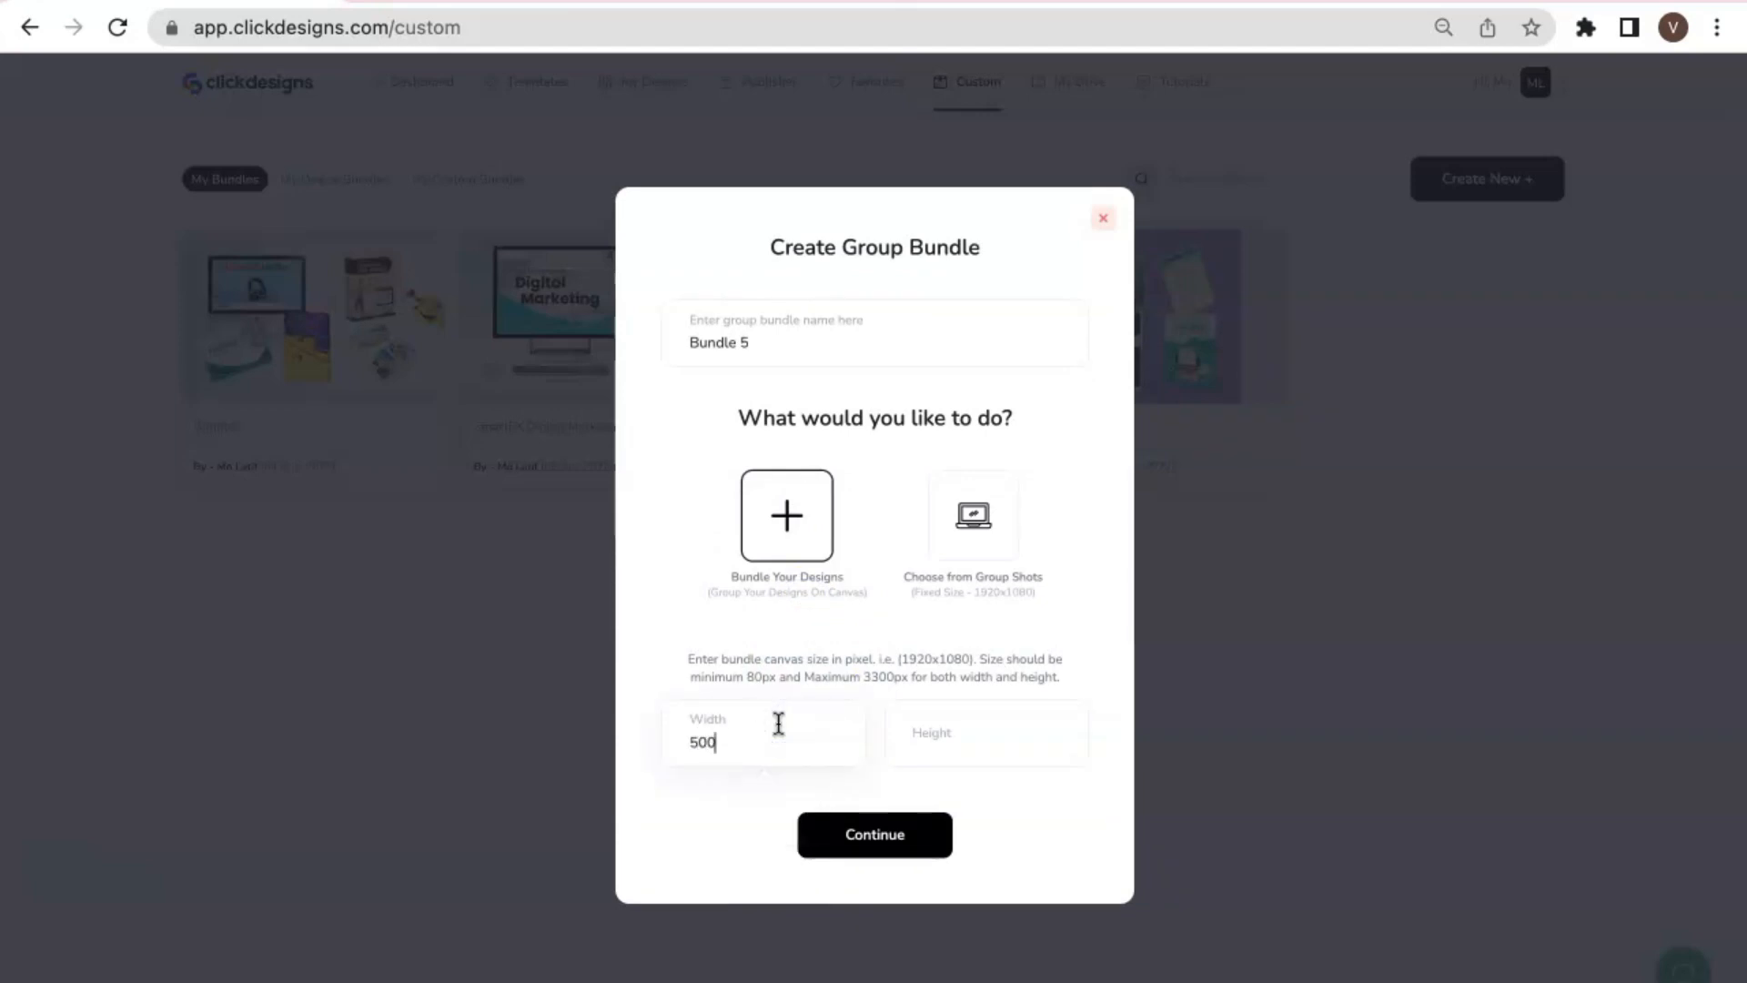
key(Return)
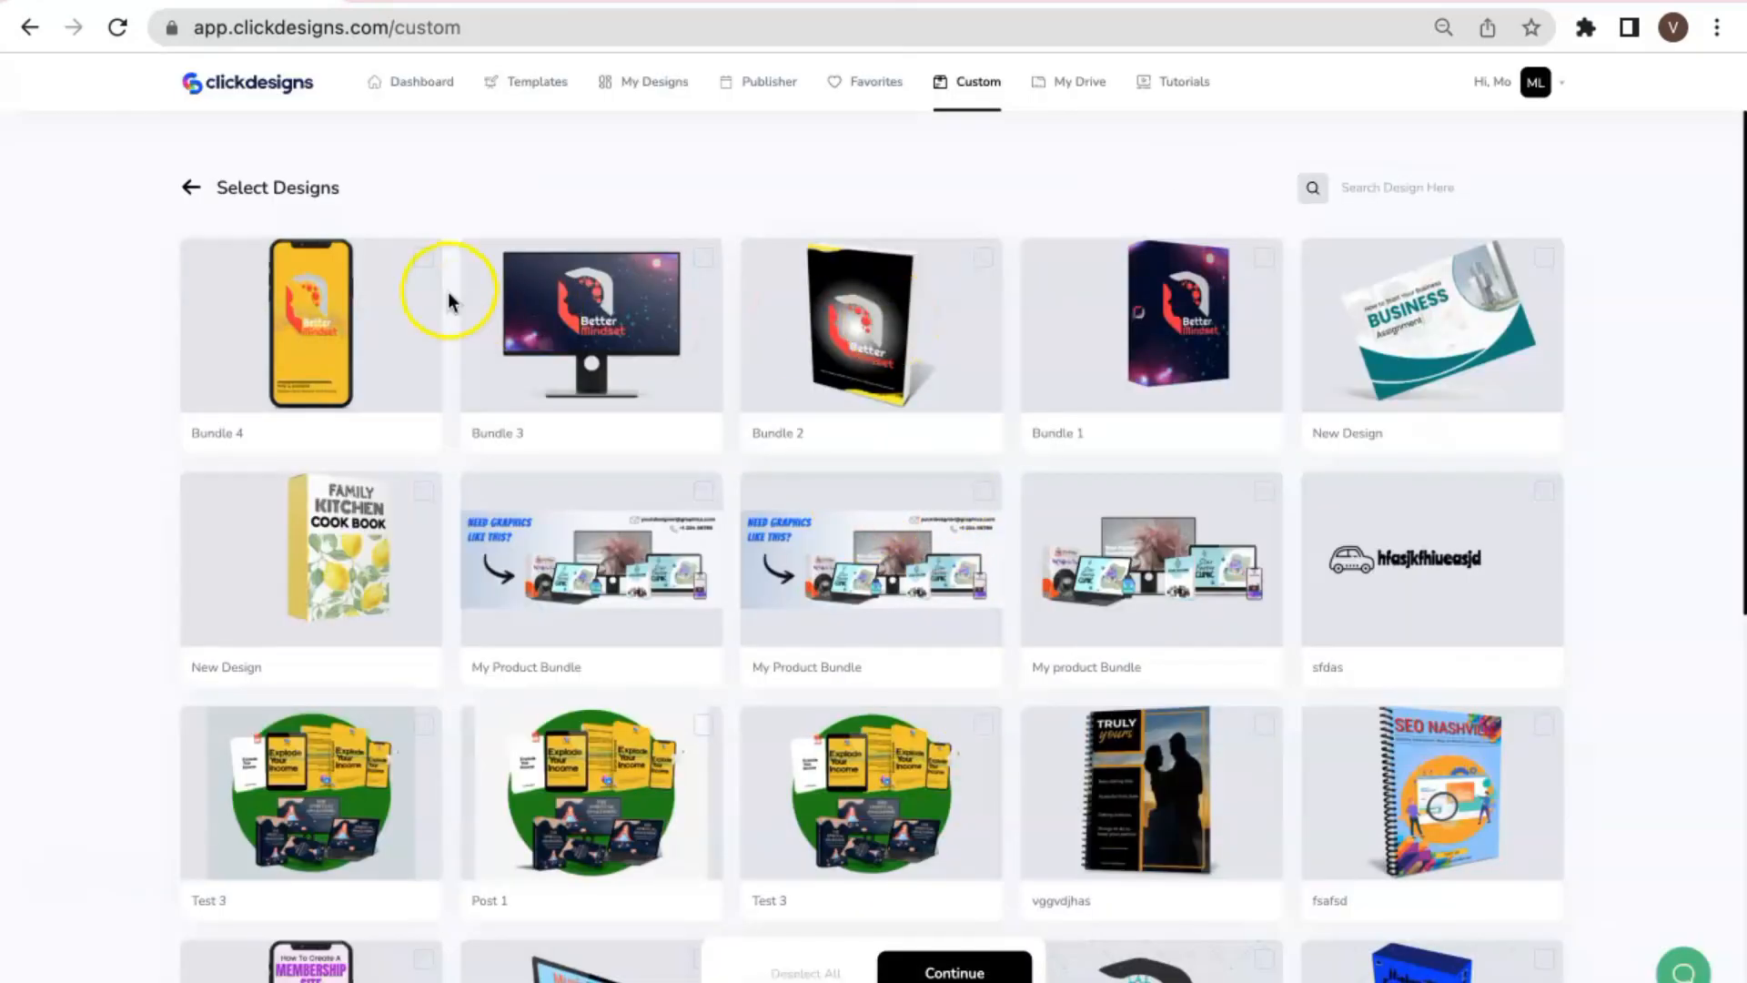
Step: Select Bundles 1 to 4 for the group bundle and continue into the editor
click(1265, 255)
click(982, 257)
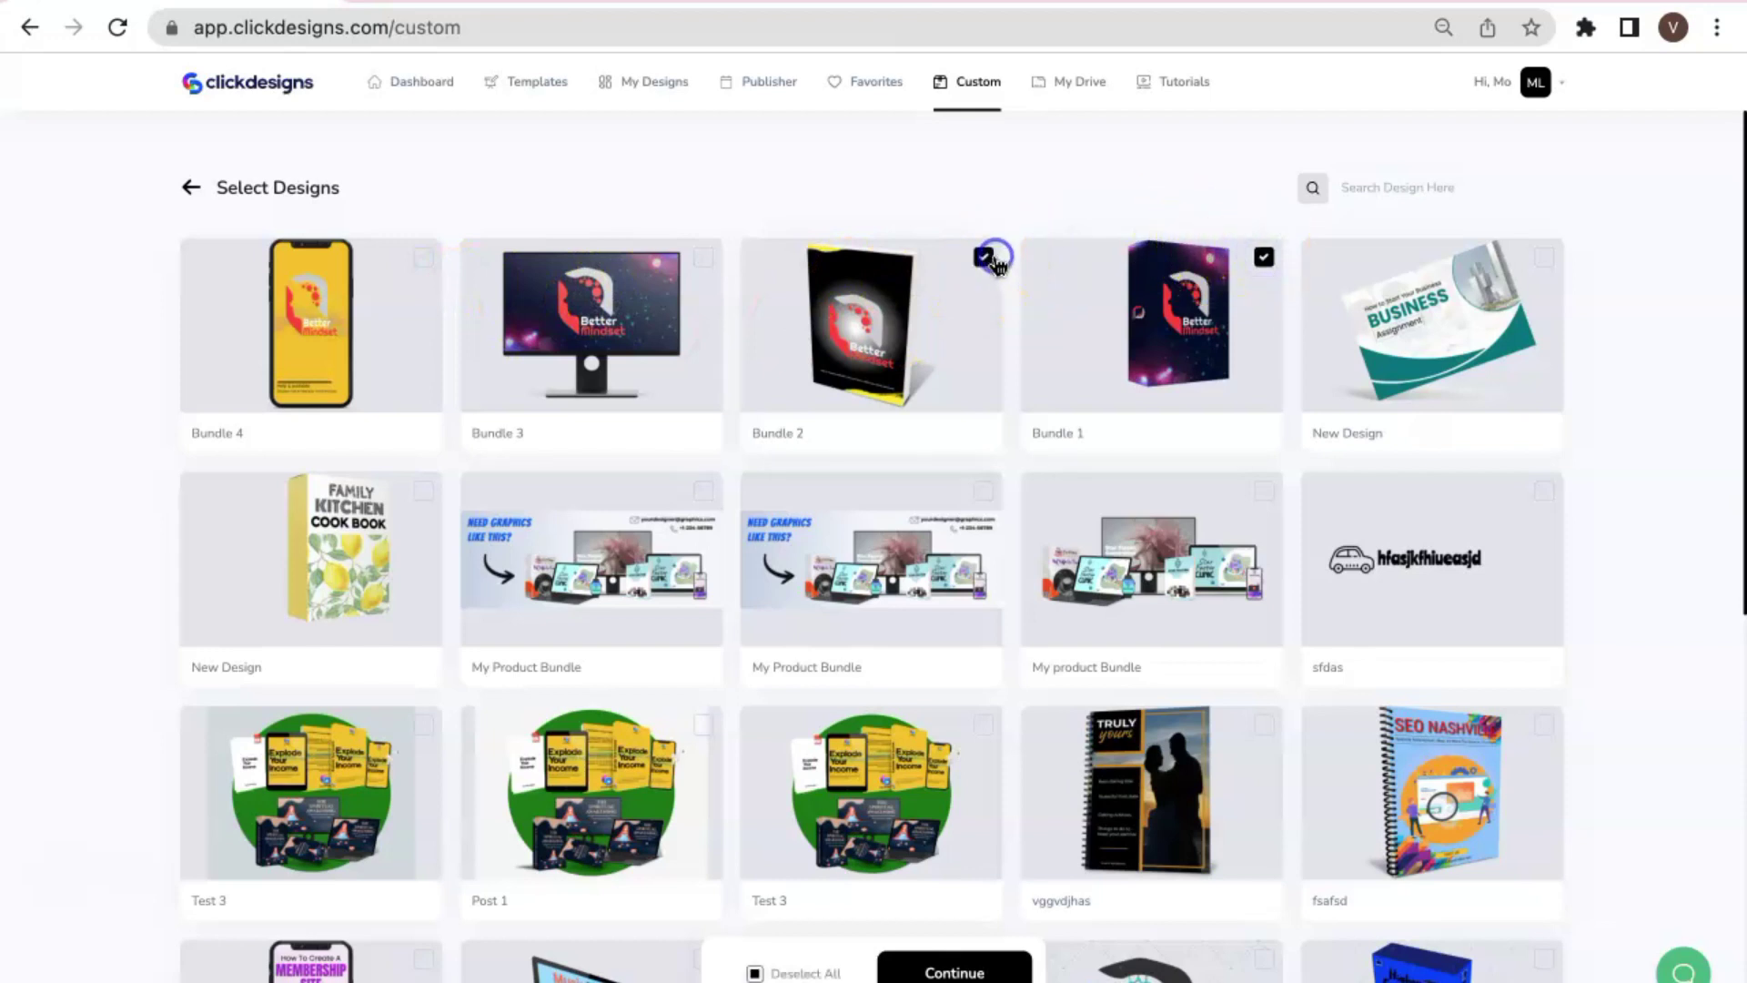
click(710, 260)
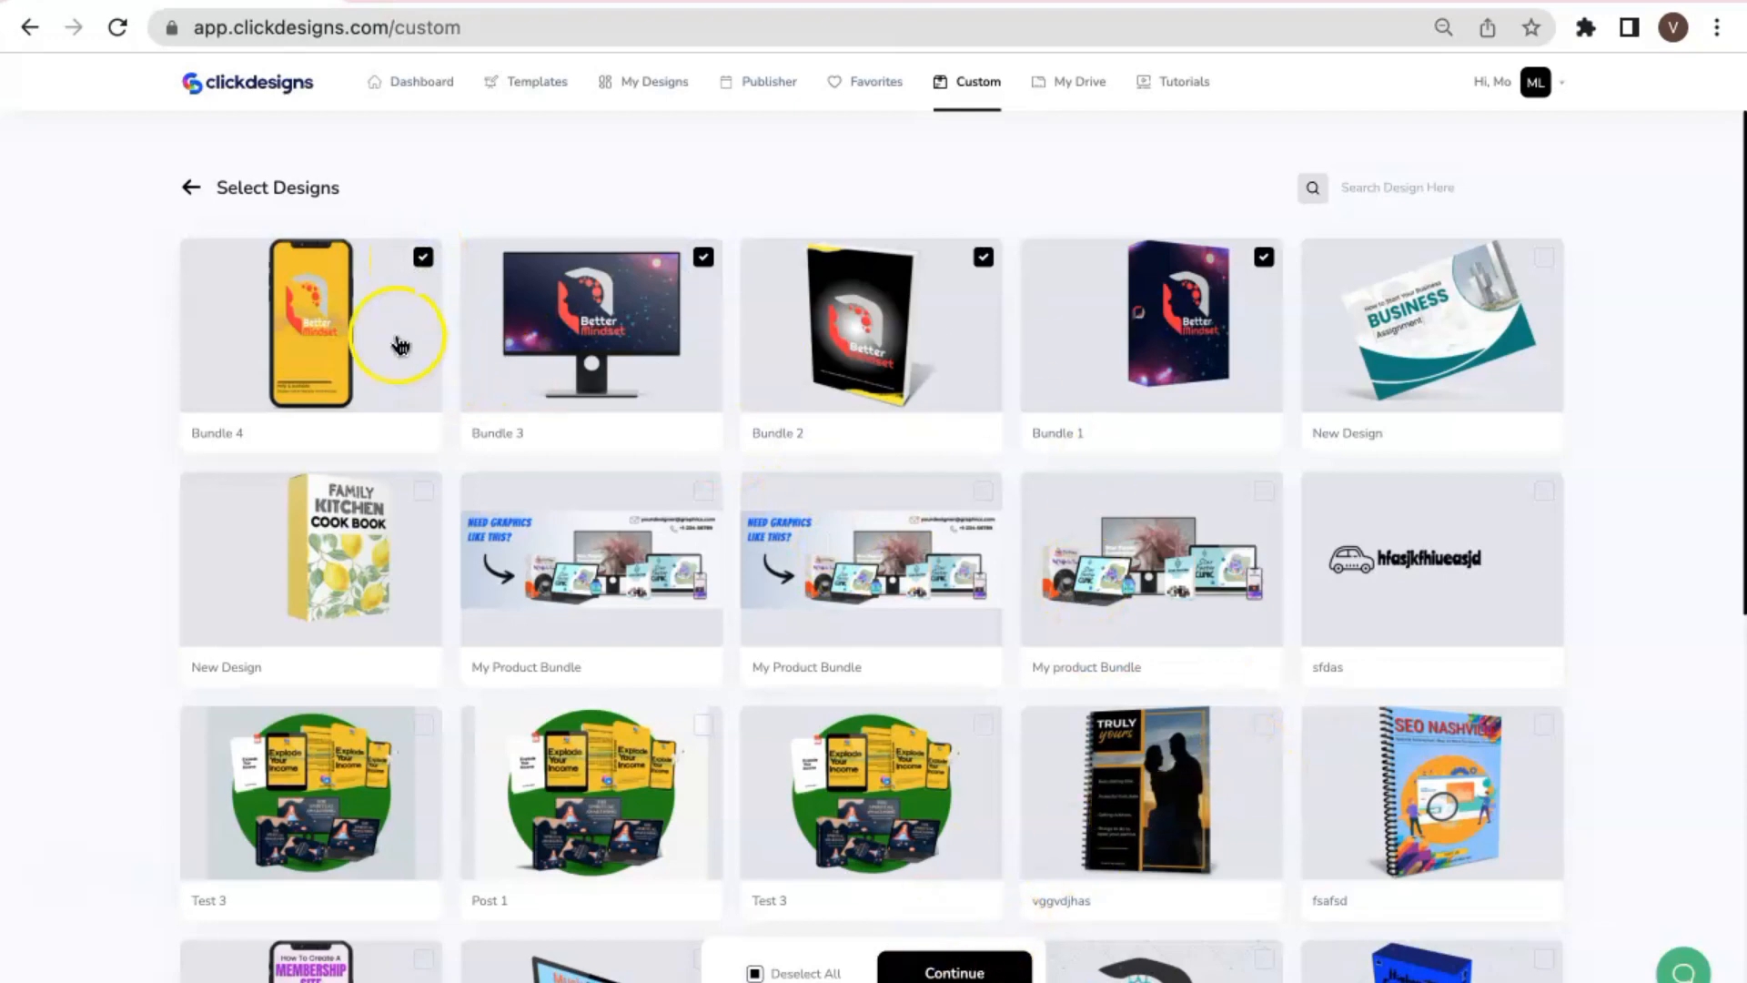
click(954, 973)
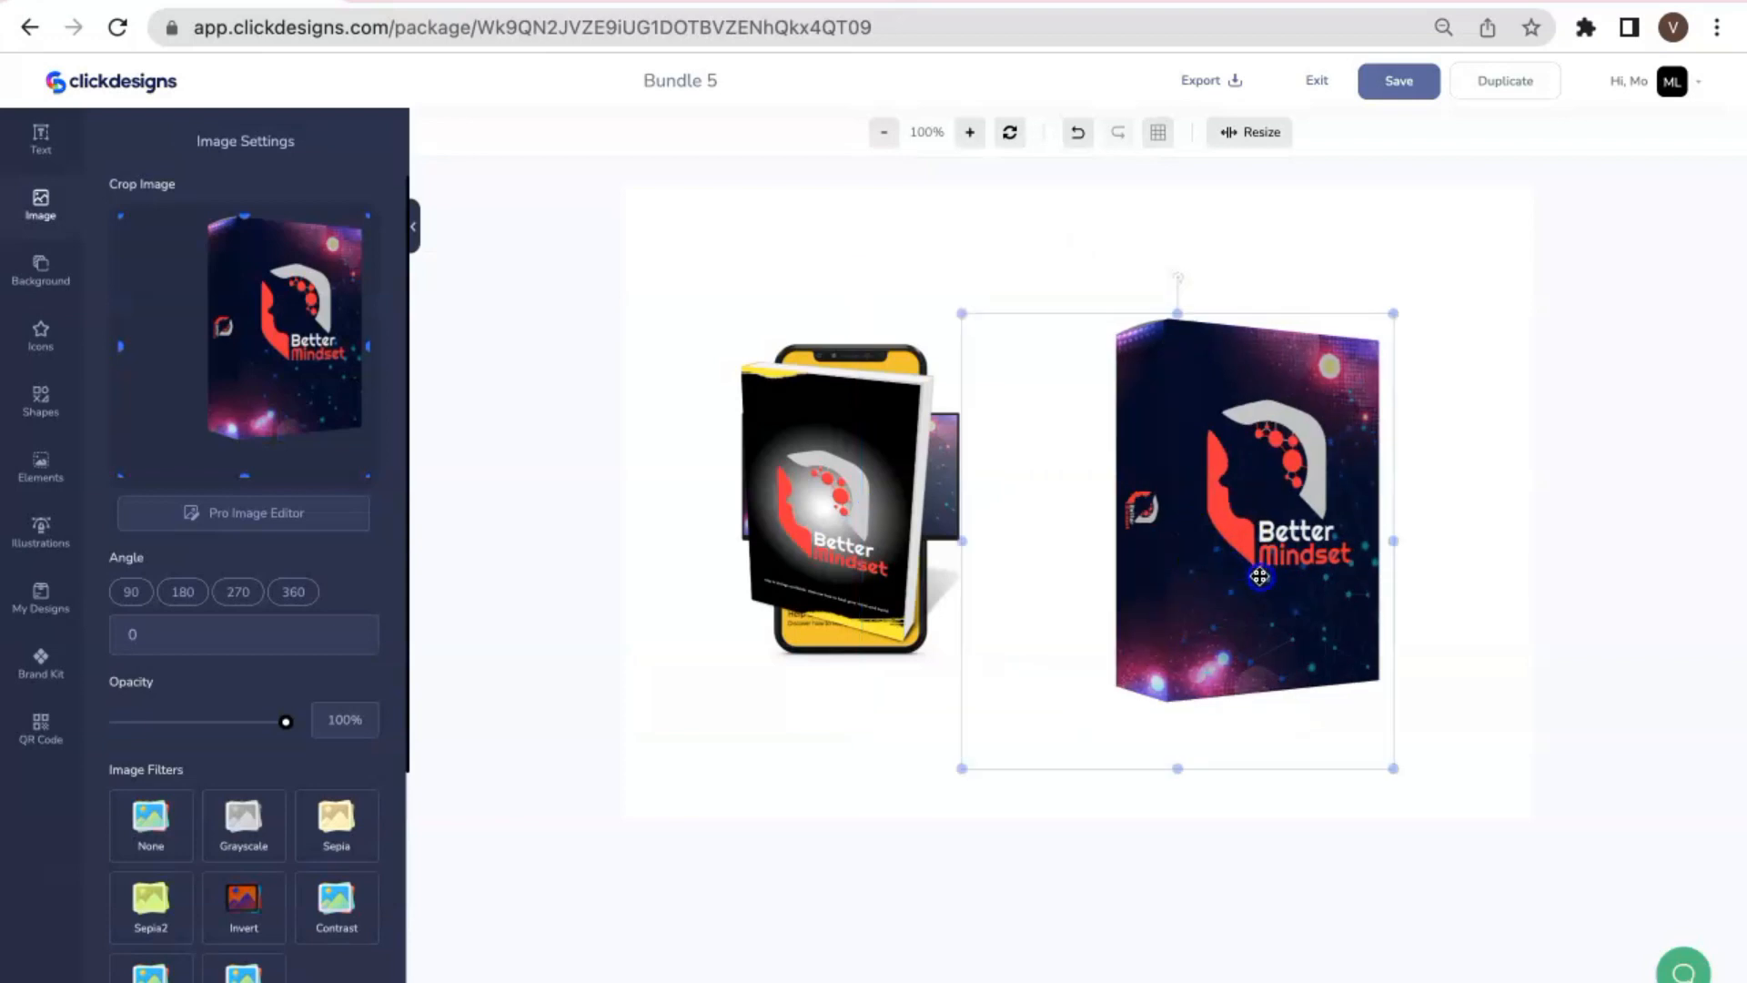
Step: Move the box right and shrink the phone, placing it in front of the monitor
drag(968, 334, 1168, 438)
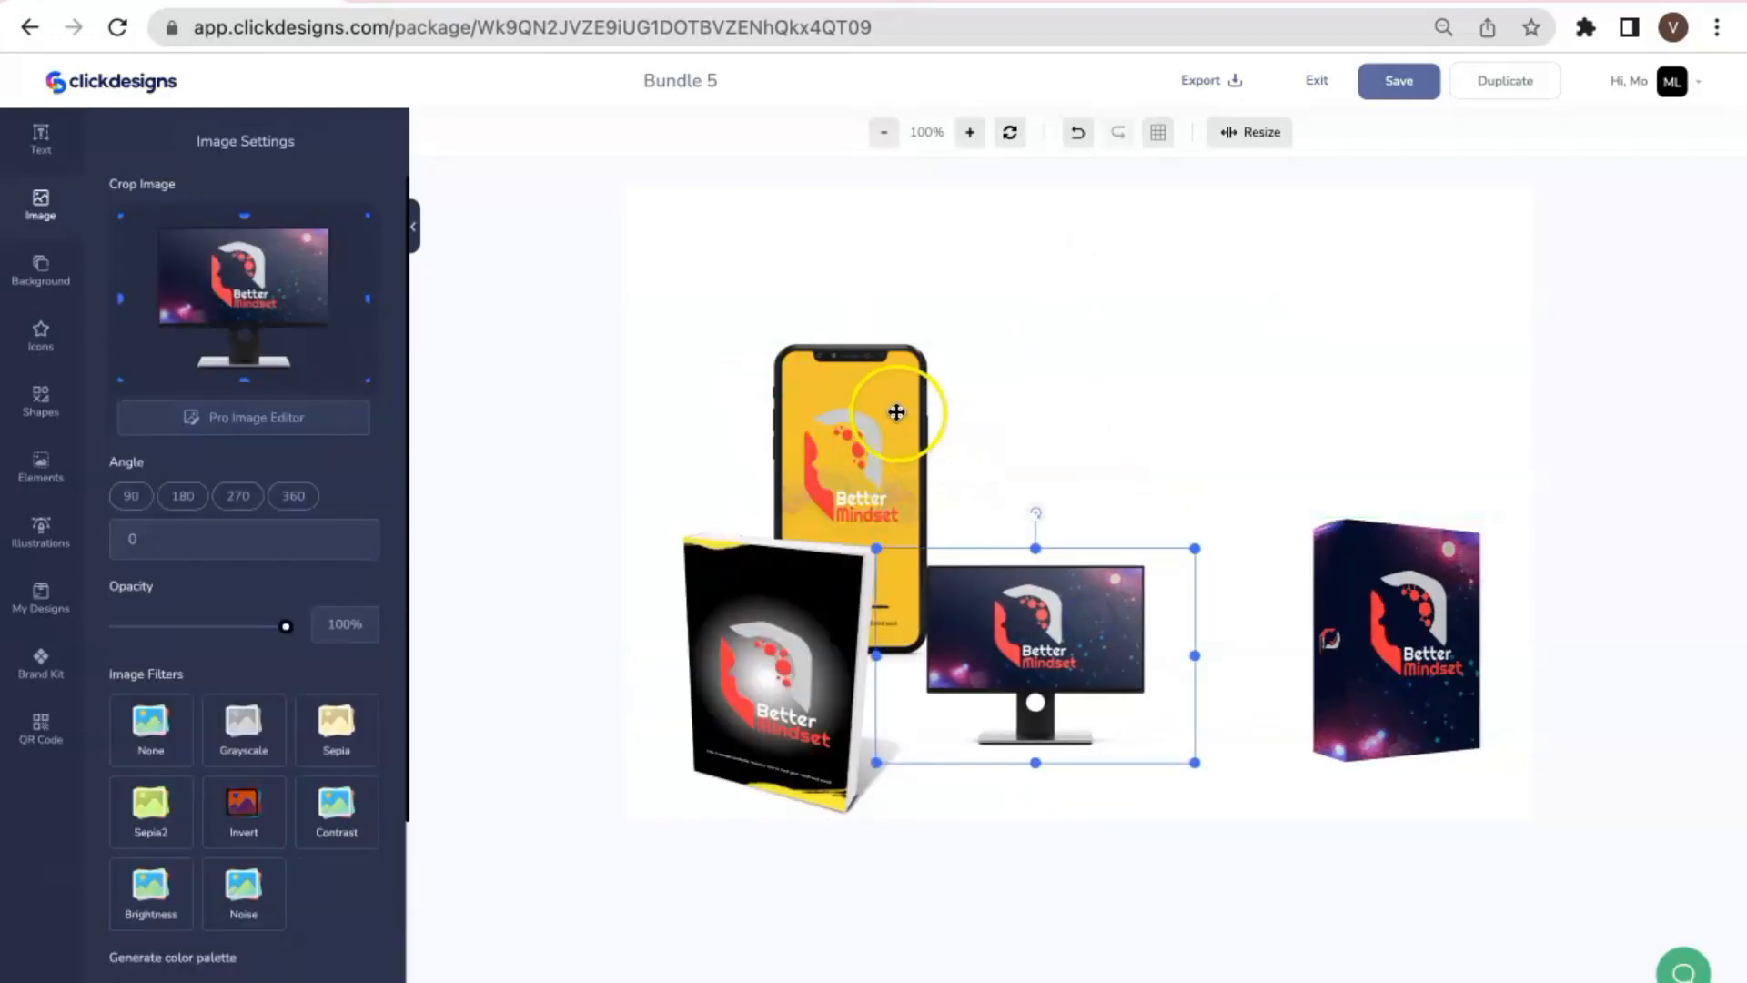
drag(896, 410, 1011, 389)
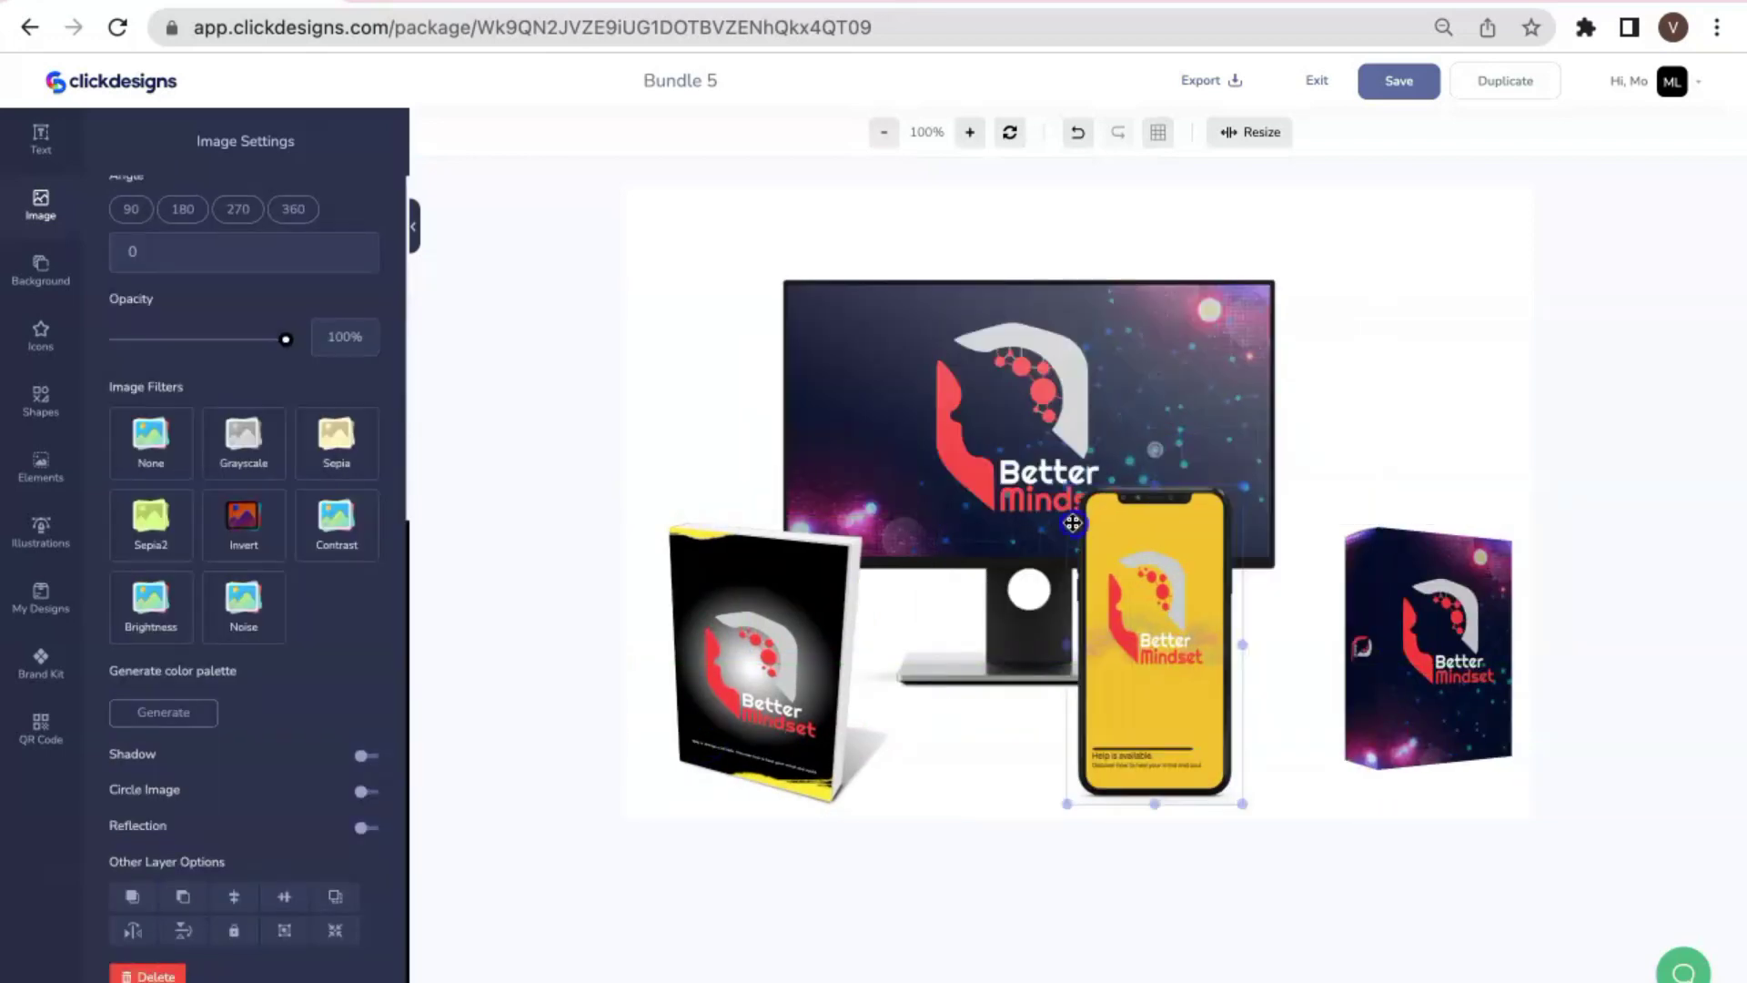
drag(1073, 524, 956, 684)
drag(1242, 805, 983, 778)
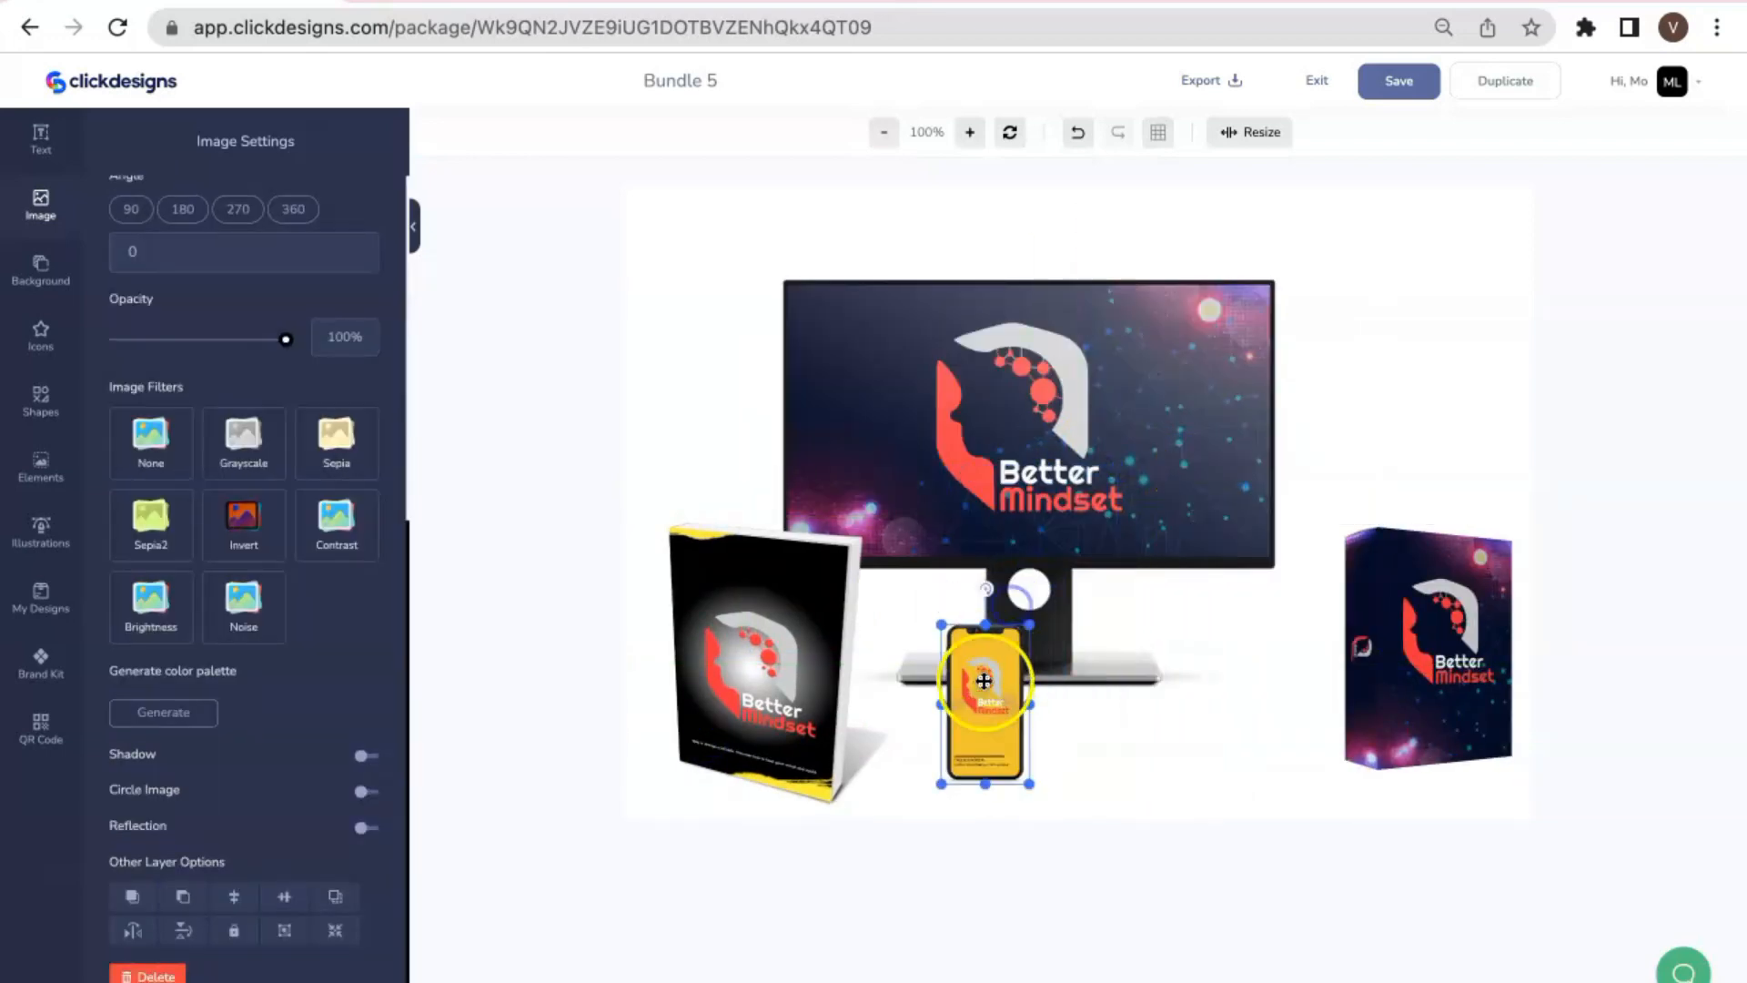
Step: Enlarge the box mockup, group all the mockups and nudge the group up and right
click(1420, 641)
drag(1238, 543, 1140, 458)
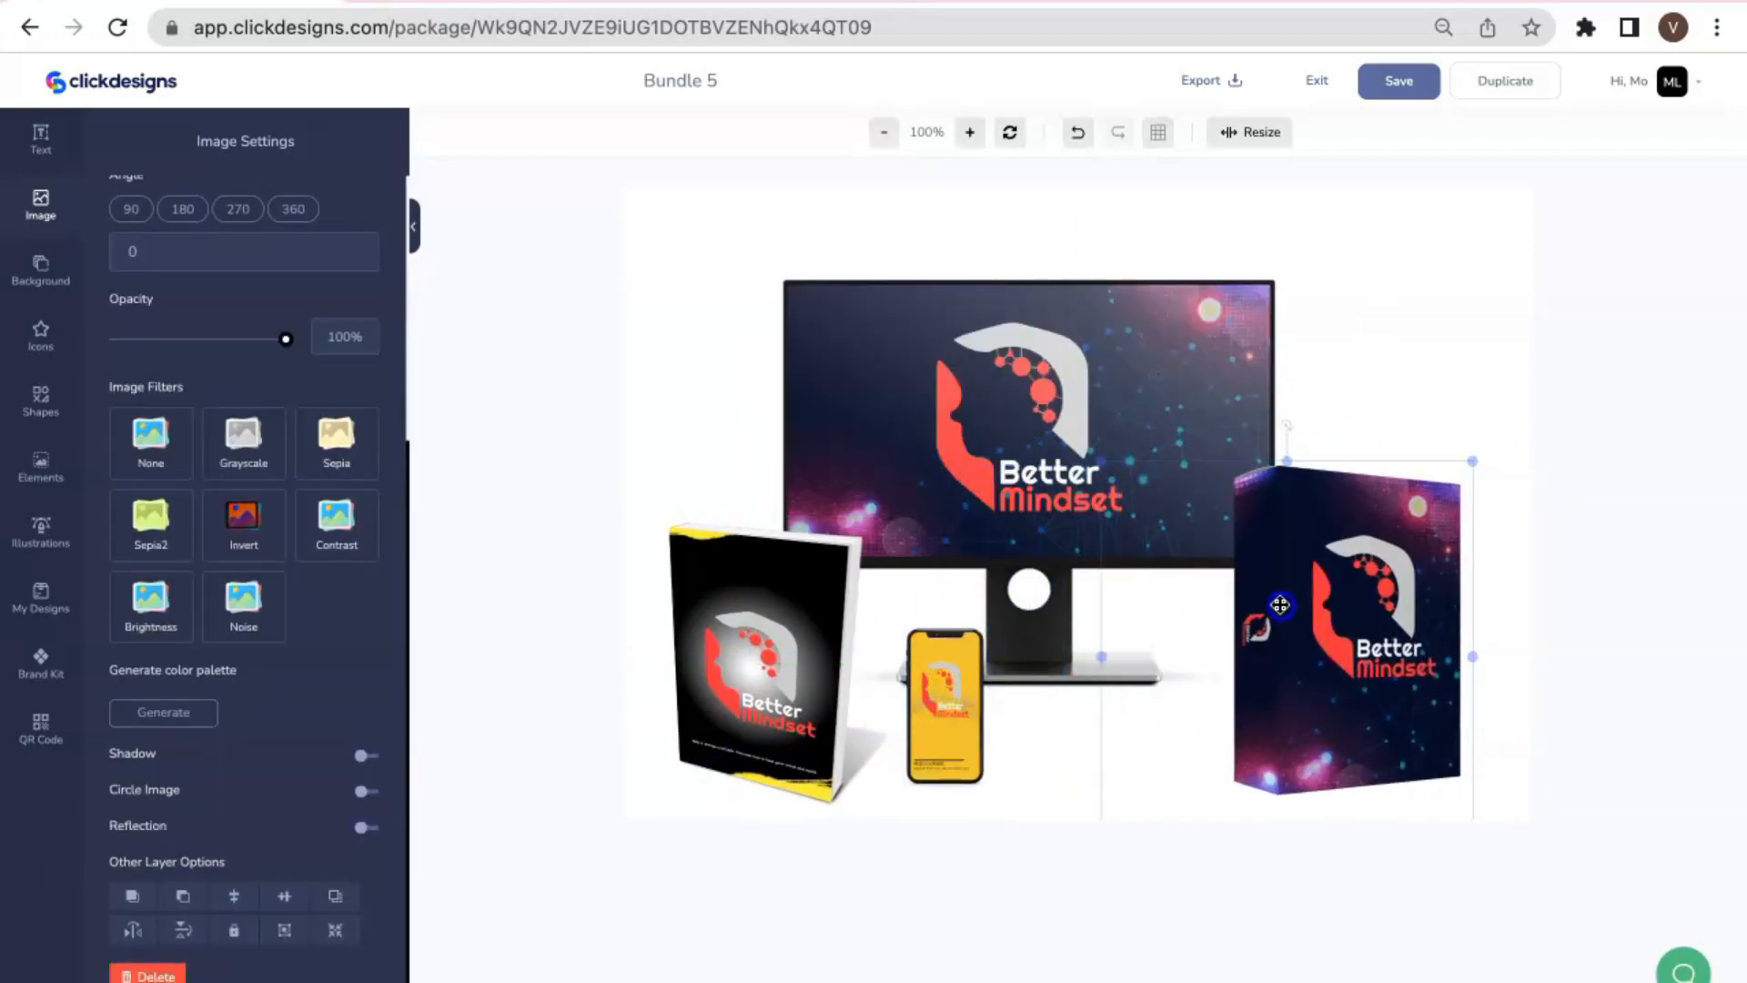
click(285, 930)
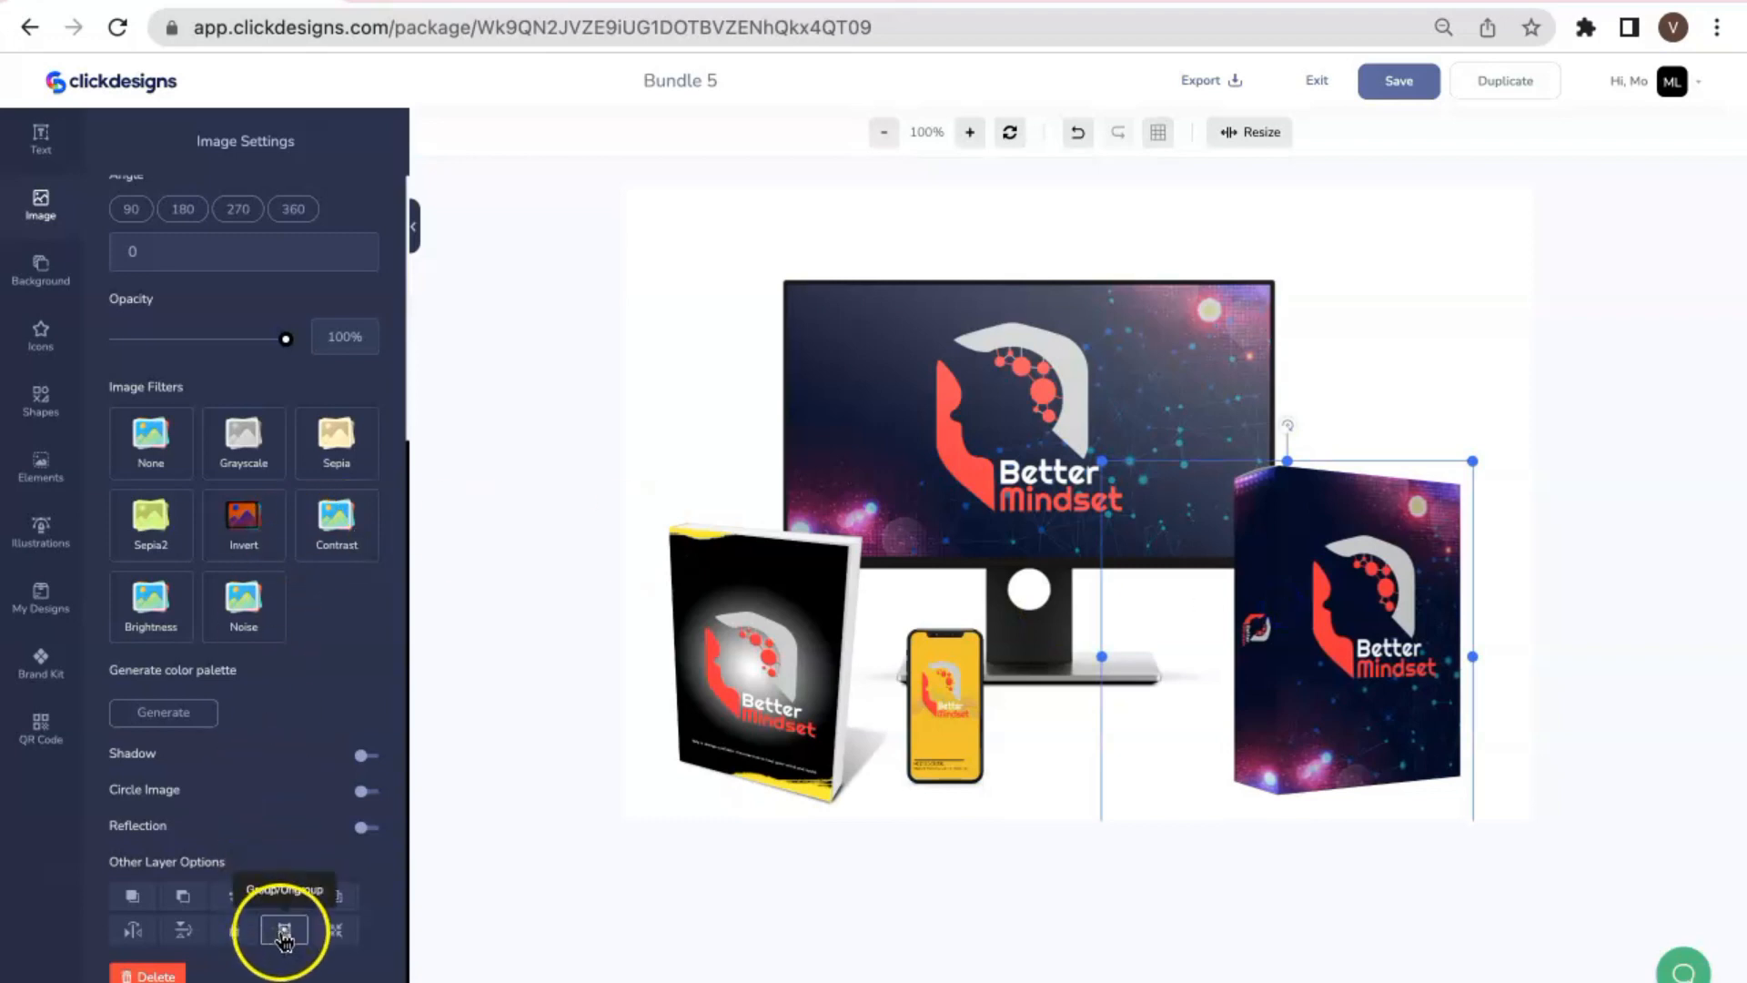
drag(863, 474, 899, 440)
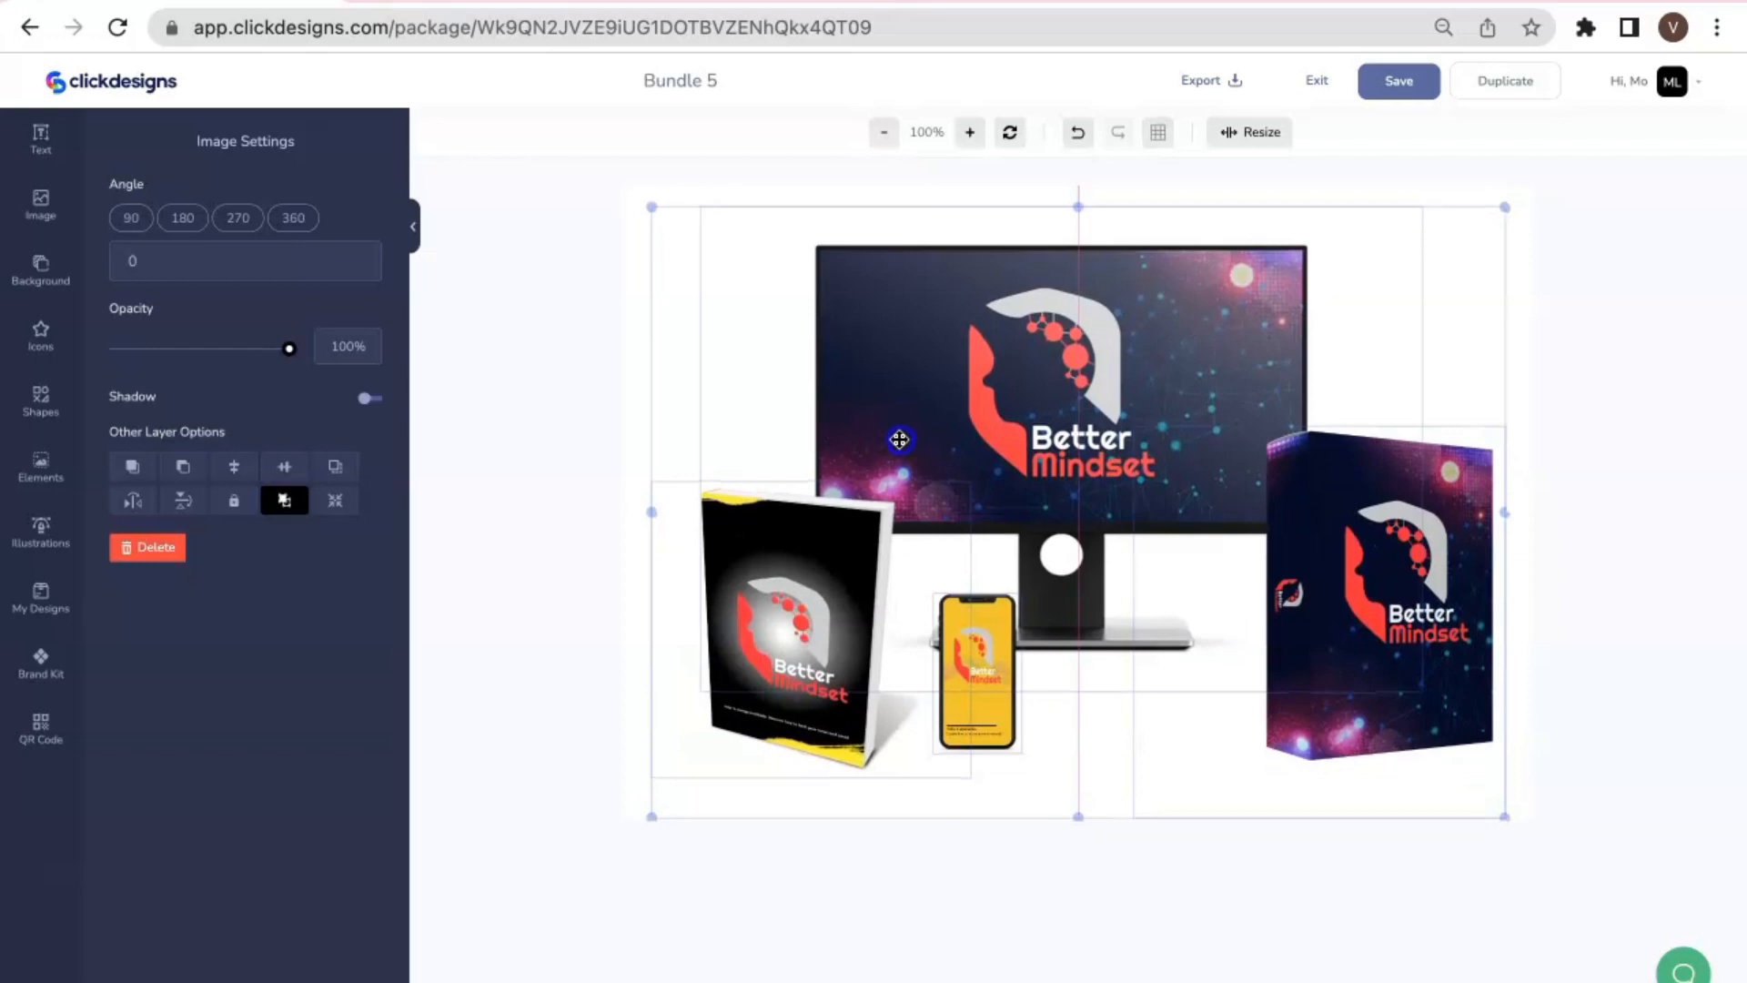
Step: Deselect the grouped mockups and save Bundle 5
click(749, 187)
click(1400, 81)
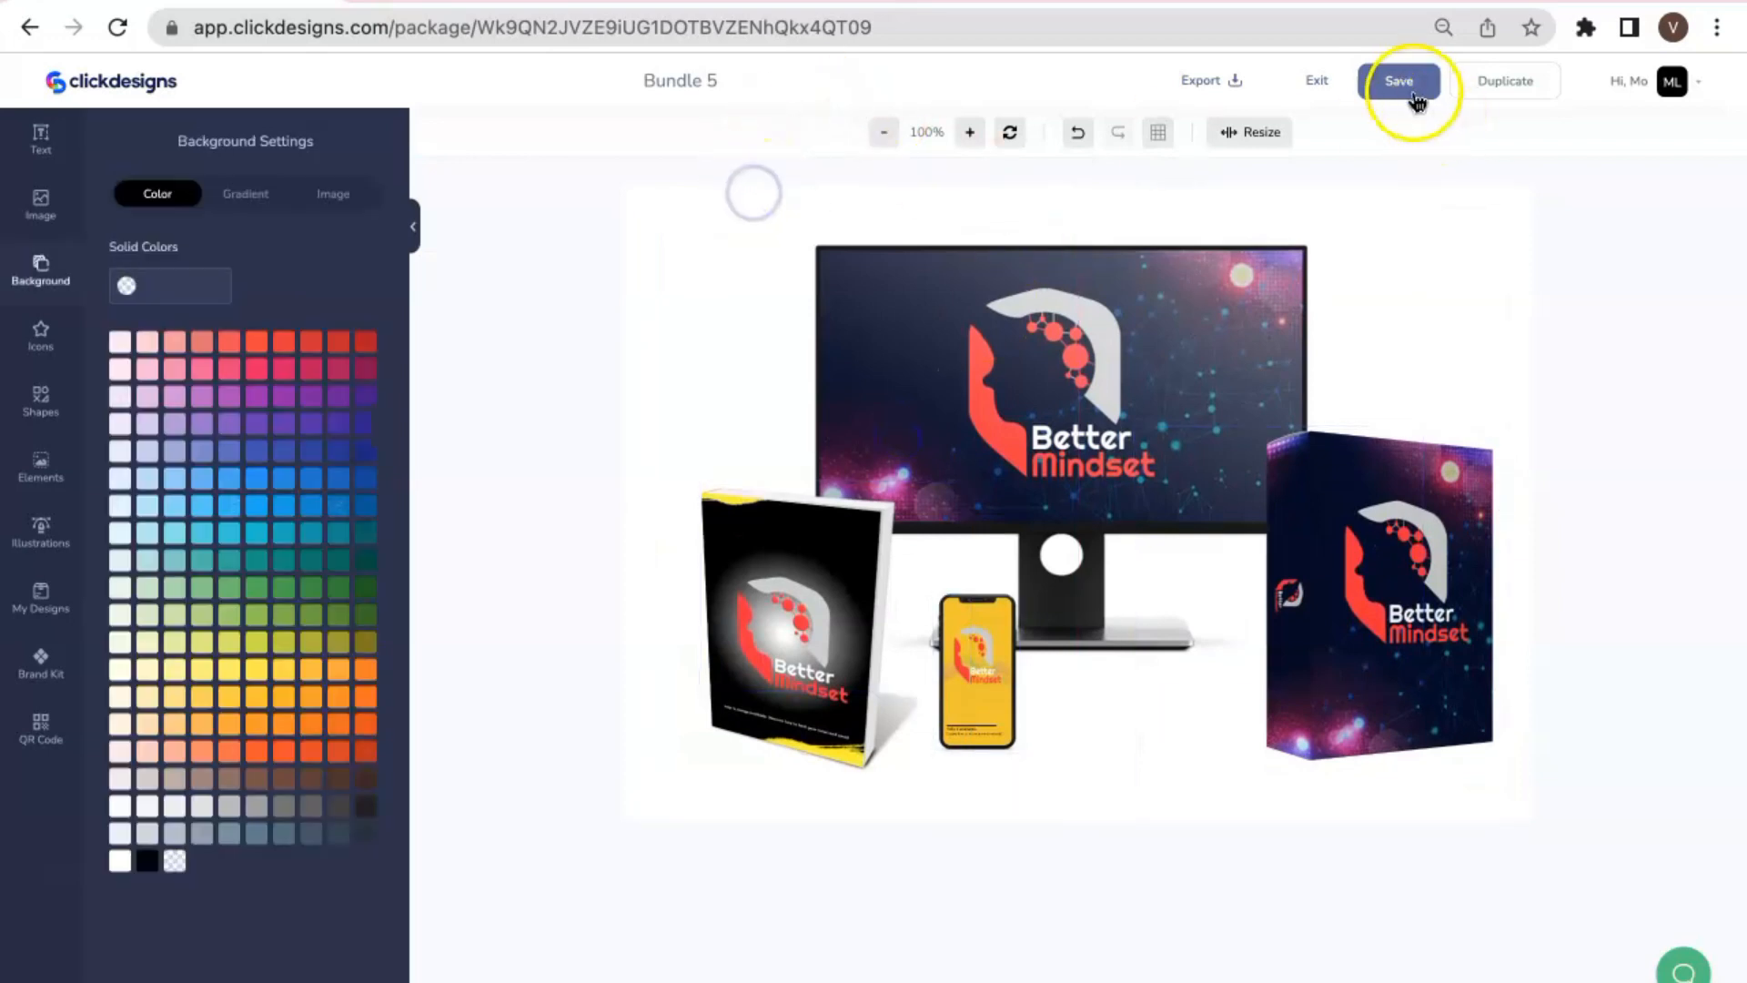